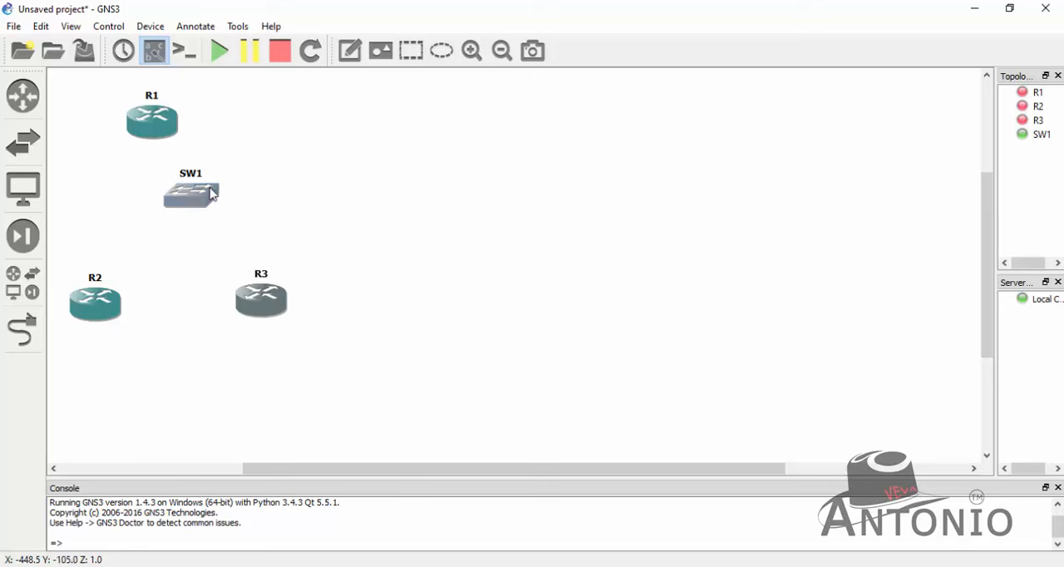
- Arrange the topology with R1 centred above SW1, and R2 and R3 level with each other below the switch
{"action": "left_click_drag", "start_coordinate": [191, 195], "coordinate": [175, 226]}
{"action": "left_click_drag", "start_coordinate": [163, 122], "coordinate": [185, 111]}
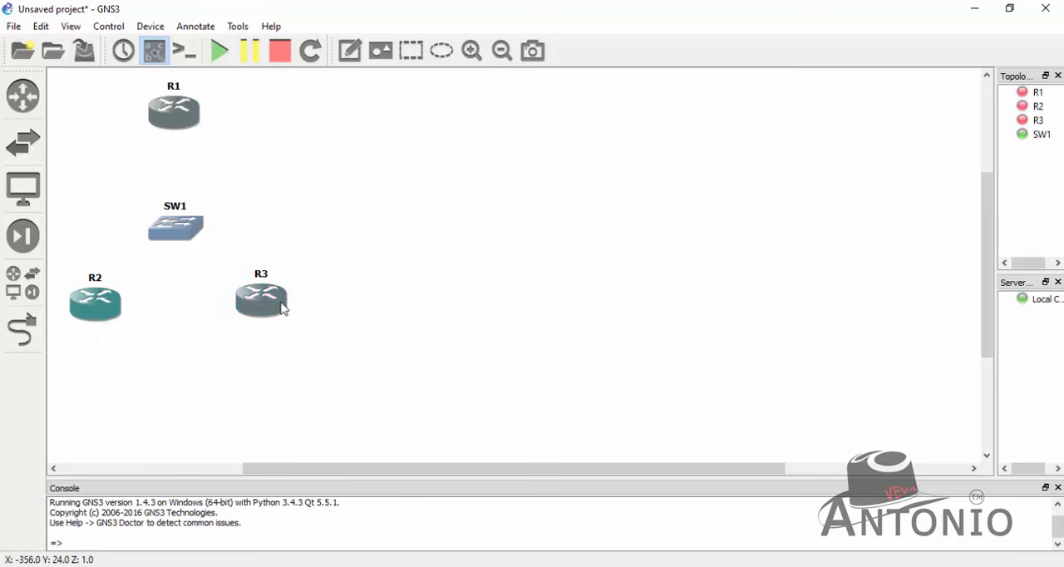
{"action": "left_click_drag", "start_coordinate": [281, 304], "coordinate": [280, 309]}
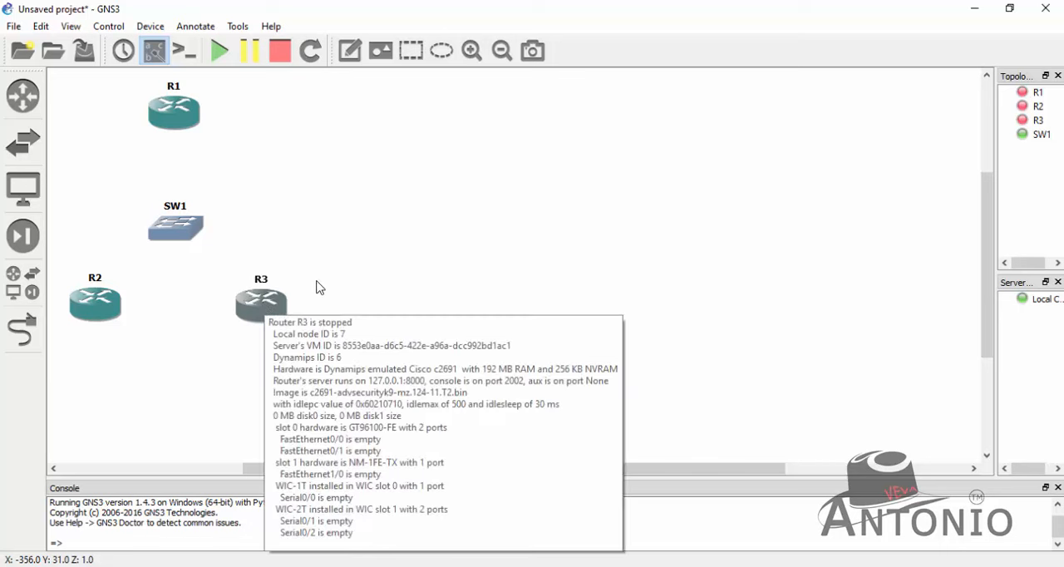
{"action": "left_click_drag", "start_coordinate": [304, 269], "coordinate": [83, 330]}
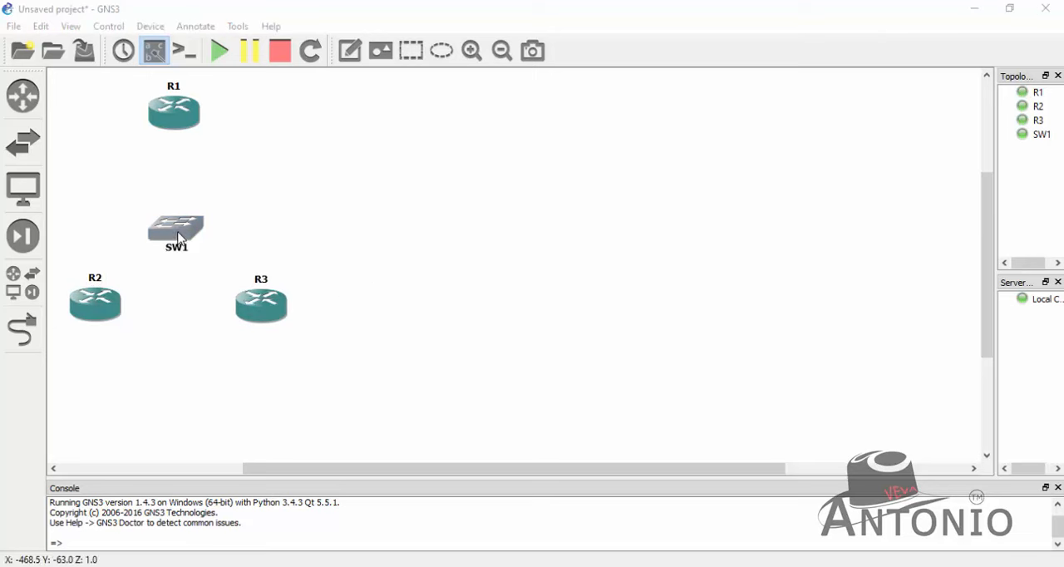
- In SW1's configuration, assign access port 1 to VLAN 10 and access port 2 to VLAN 20
{"action": "right_click", "coordinate": [182, 234]}
{"action": "left_click", "coordinate": [210, 241]}
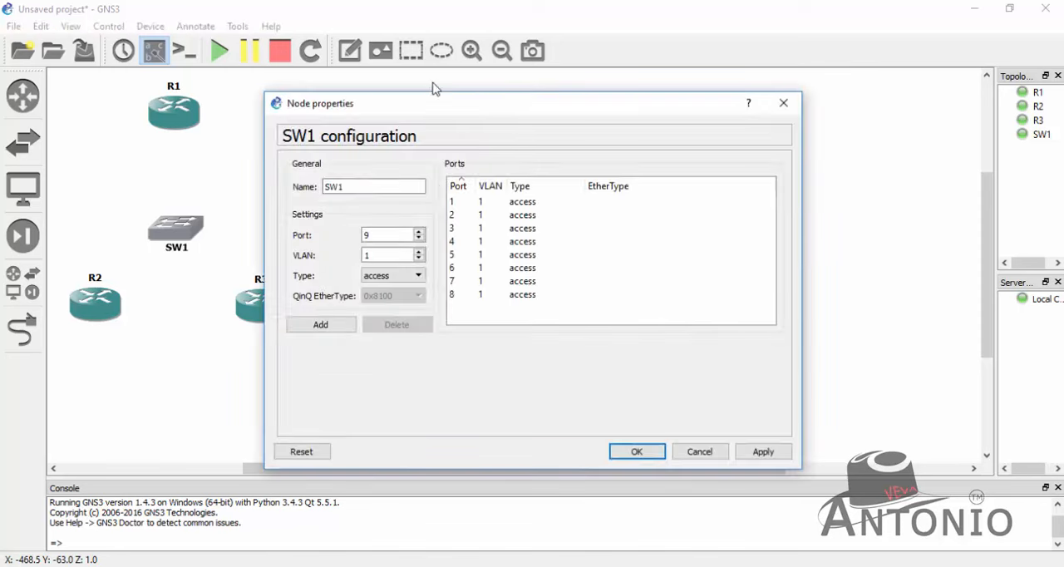
{"action": "left_click_drag", "start_coordinate": [420, 104], "coordinate": [502, 97]}
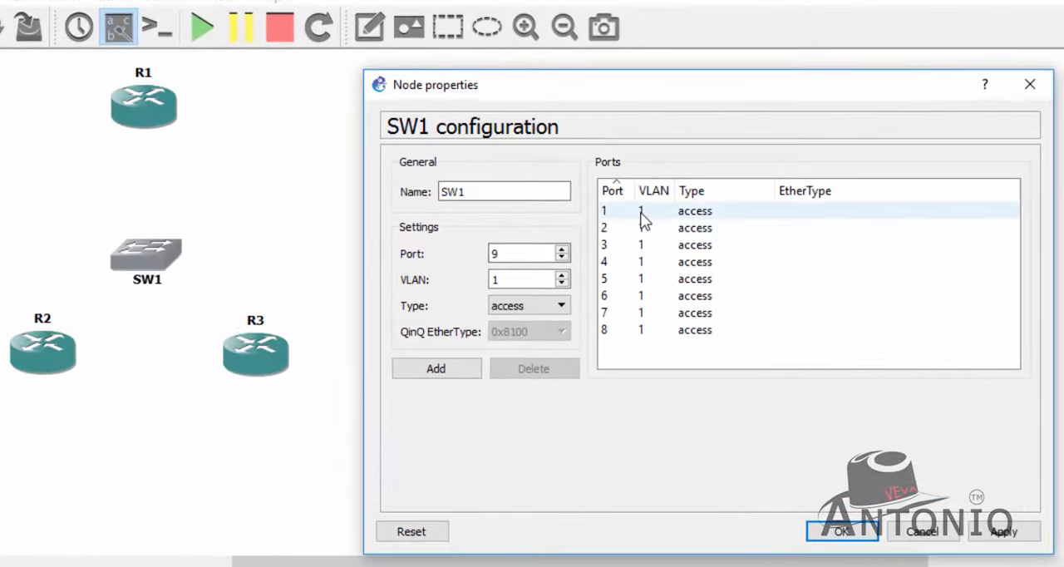
{"action": "left_click", "coordinate": [638, 212]}
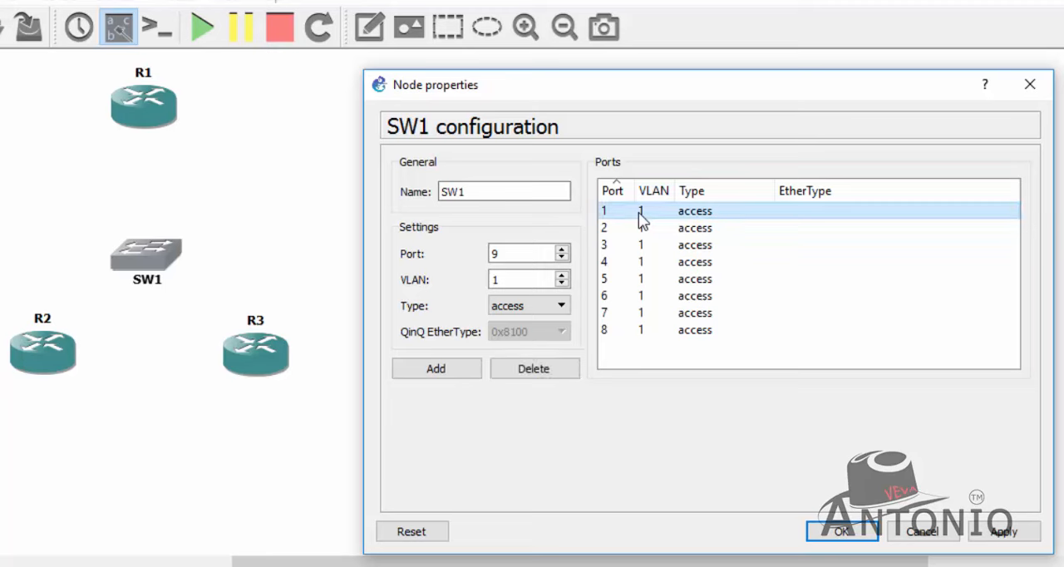
{"action": "double_click", "coordinate": [638, 212]}
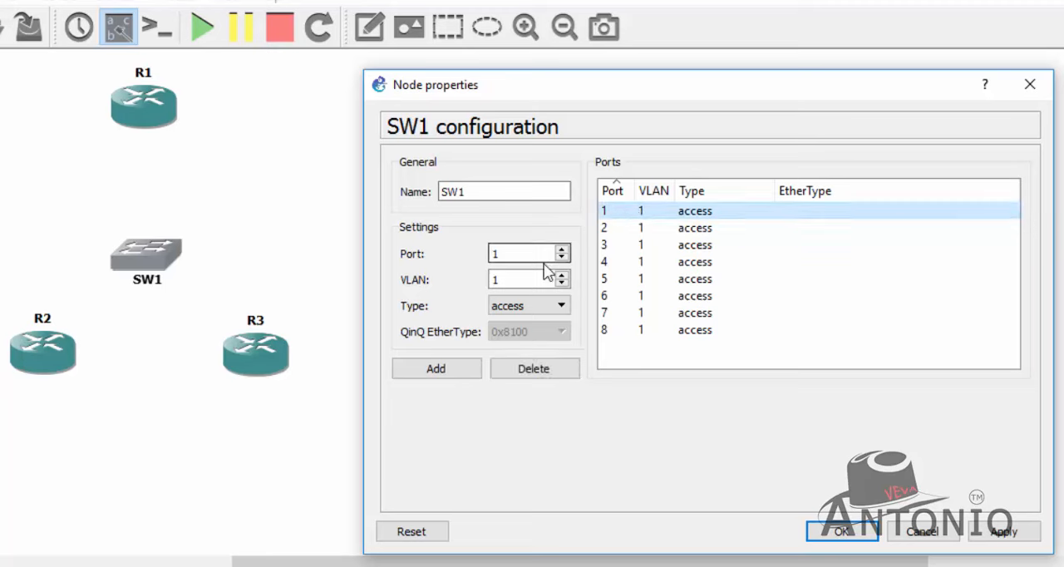
{"action": "left_click", "coordinate": [536, 278]}
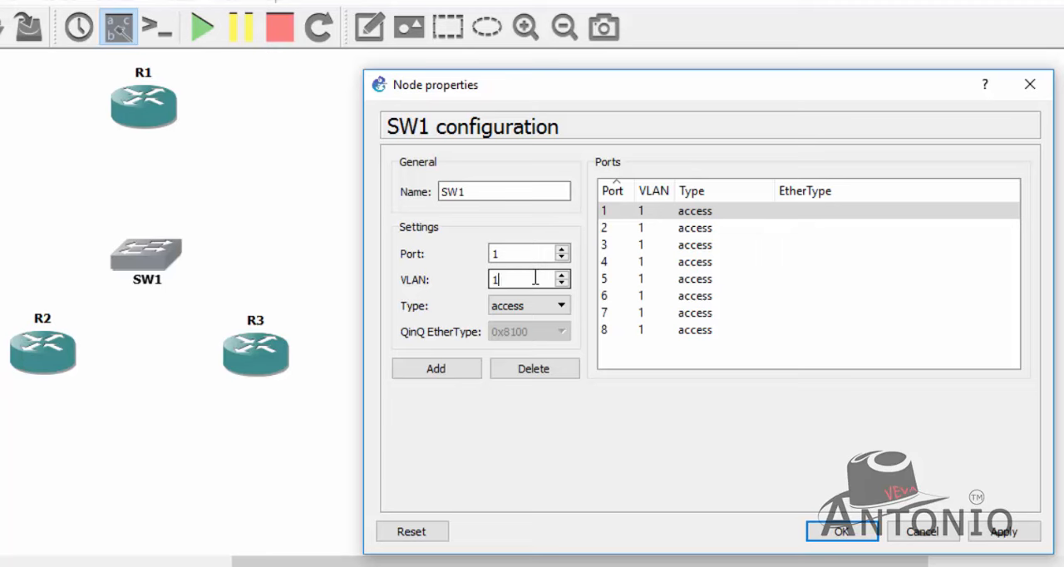
{"action": "left_click", "coordinate": [456, 373]}
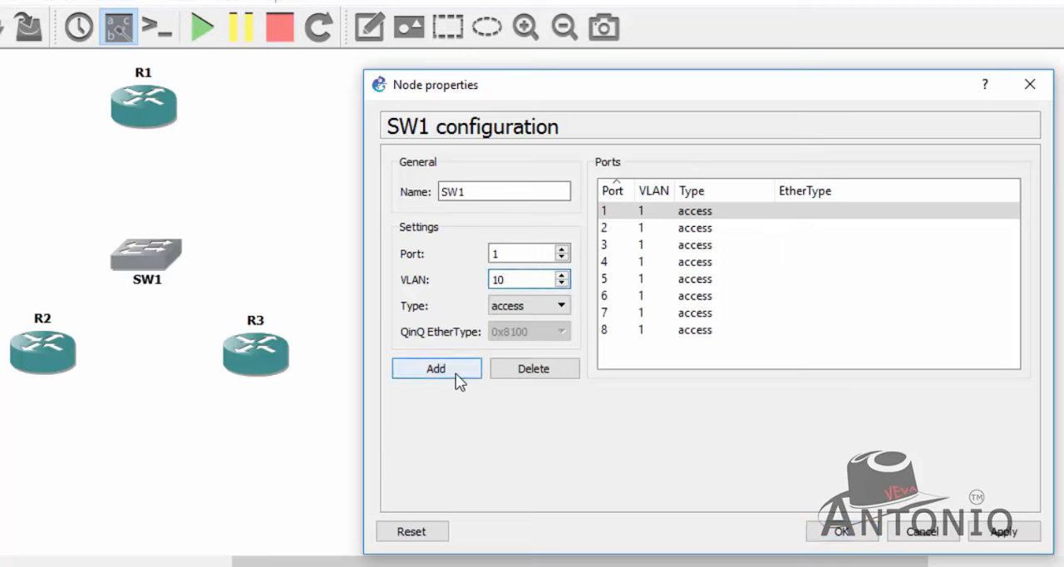
{"action": "double_click", "coordinate": [659, 228]}
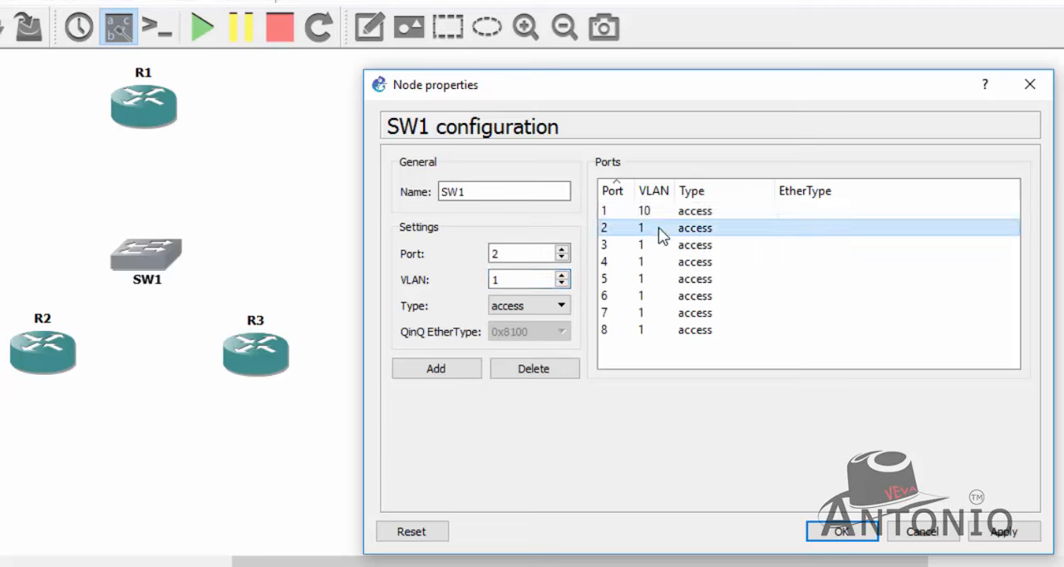
{"action": "left_click_drag", "start_coordinate": [527, 278], "coordinate": [413, 283]}
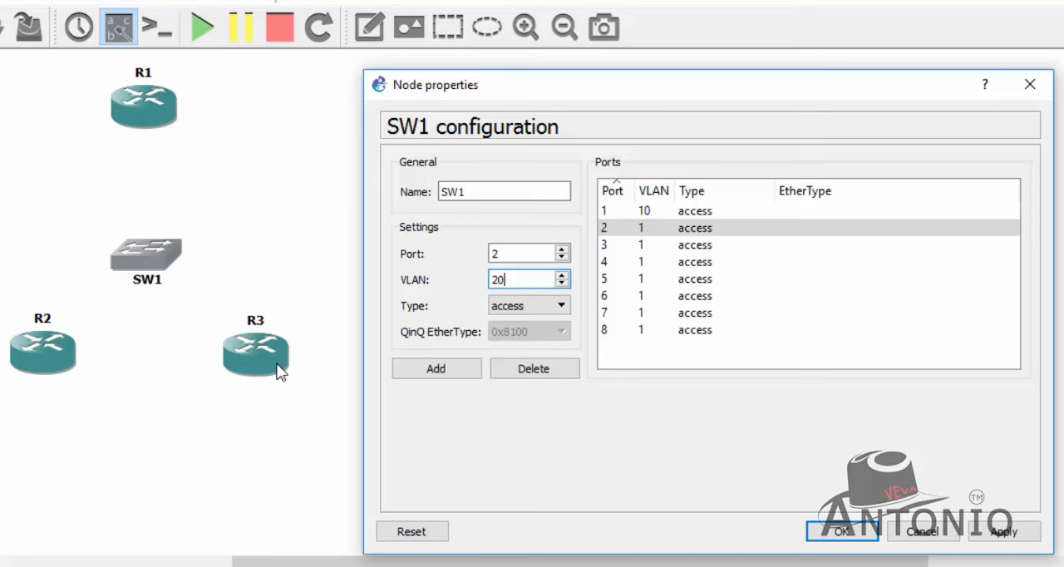
{"action": "left_click", "coordinate": [458, 369]}
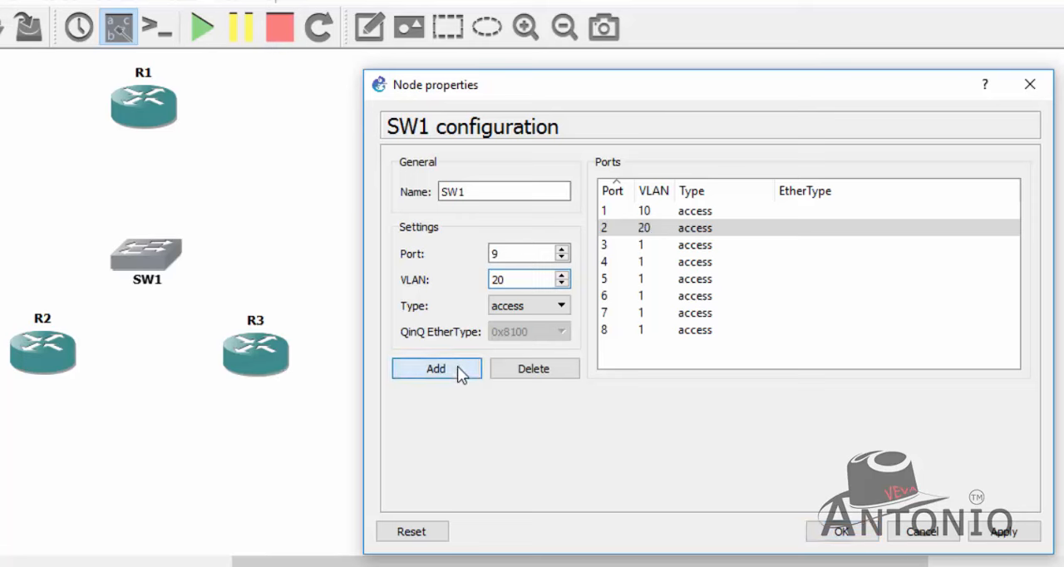
- Assign SW1's access port 7 to VLAN 10 and access port 8 to VLAN 20
{"action": "left_click", "coordinate": [657, 321]}
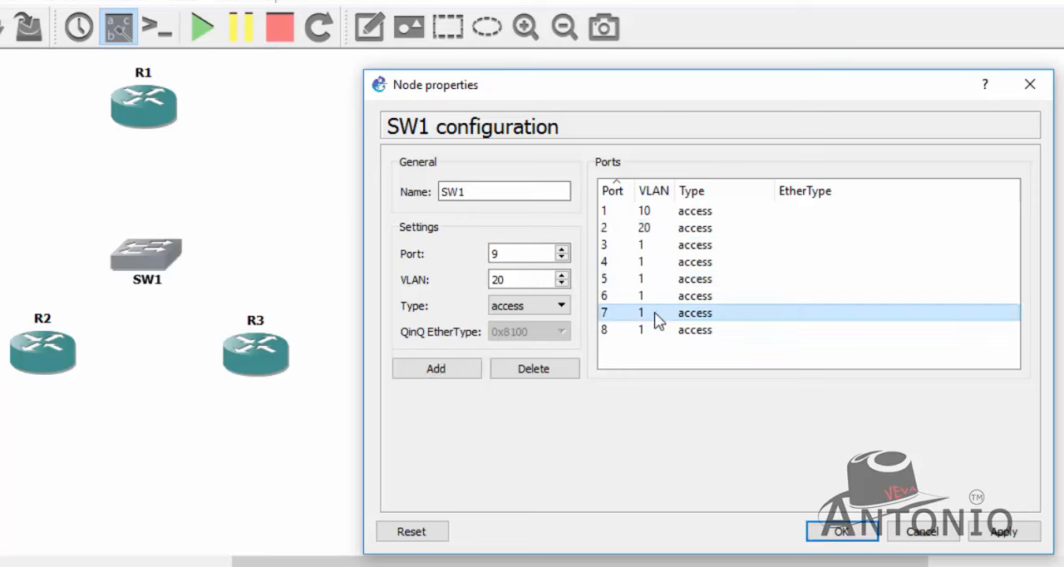
{"action": "left_click", "coordinate": [522, 279]}
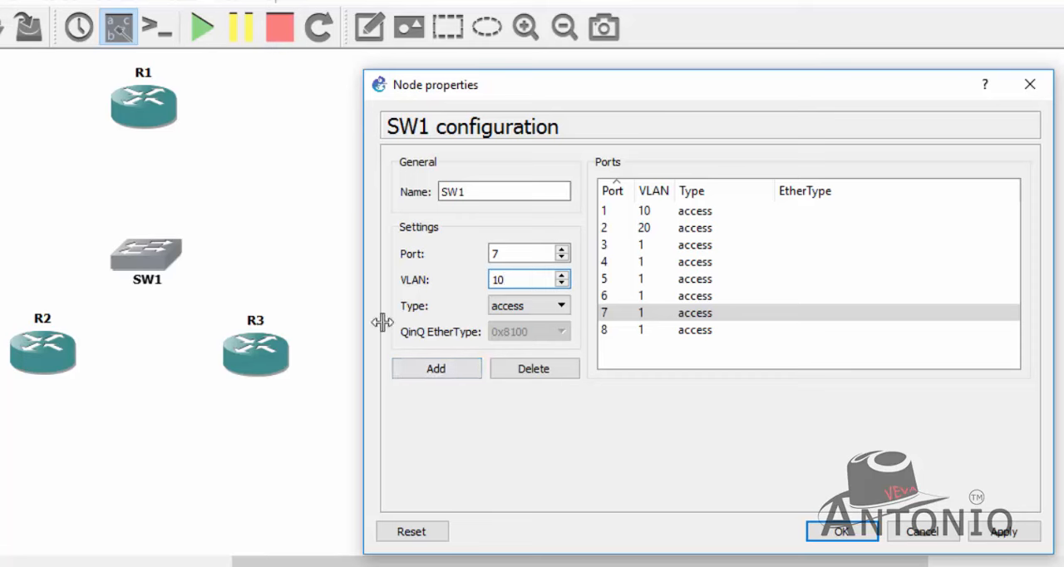
{"action": "left_click", "coordinate": [448, 367]}
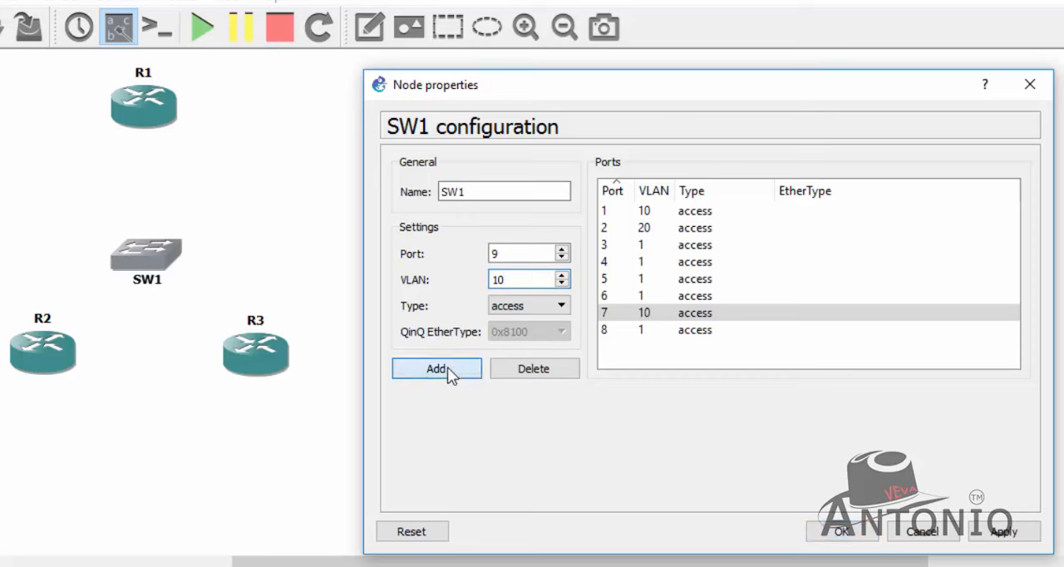
{"action": "left_click", "coordinate": [623, 330]}
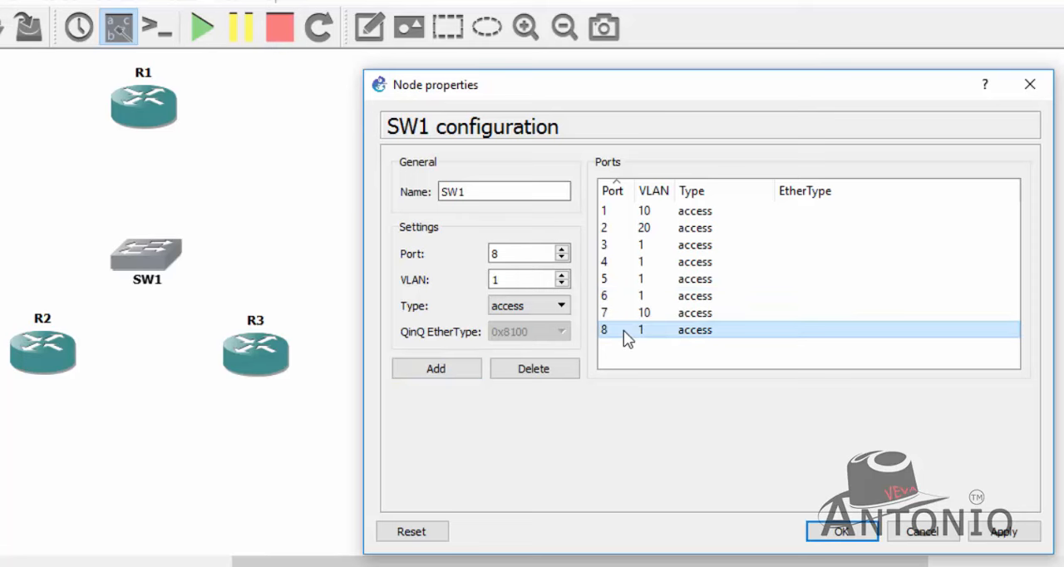
{"action": "left_click", "coordinate": [529, 279]}
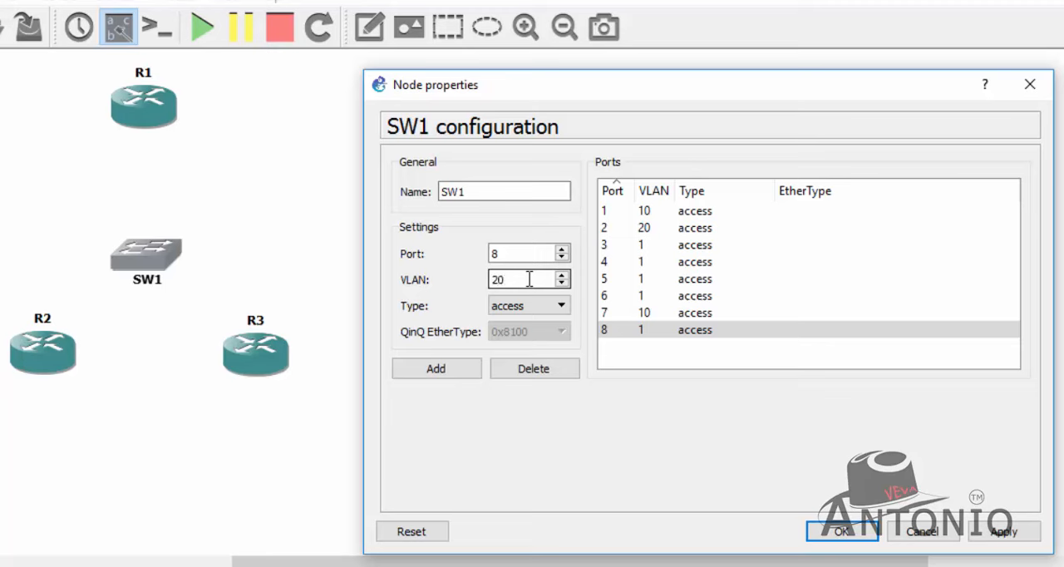
{"action": "left_click", "coordinate": [460, 371]}
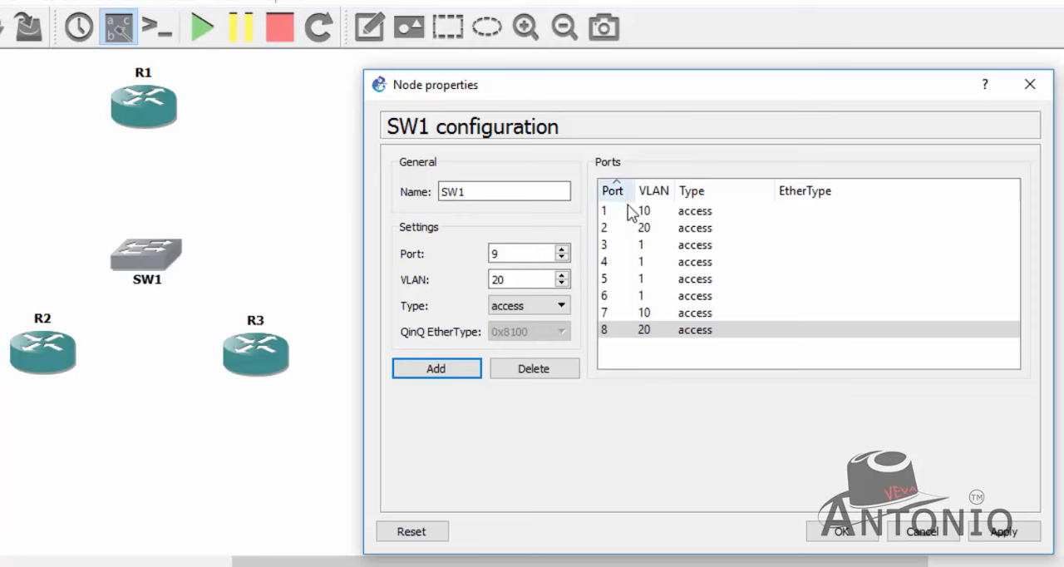
- Review the VLAN assignments of ports 1, 2, 7 and 8, and apply the SW1 configuration
{"action": "left_click", "coordinate": [660, 232]}
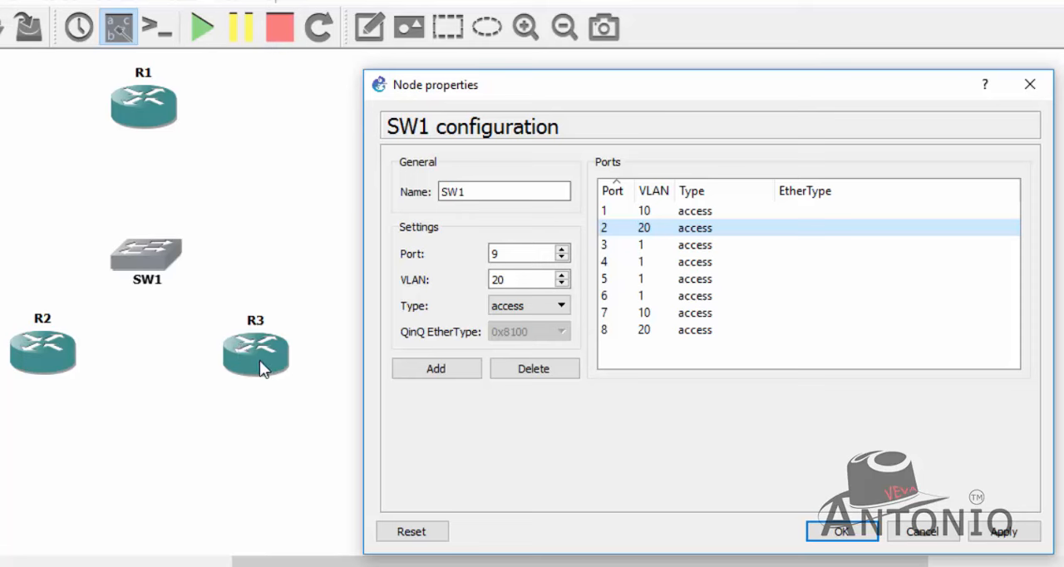
{"action": "left_click", "coordinate": [613, 327]}
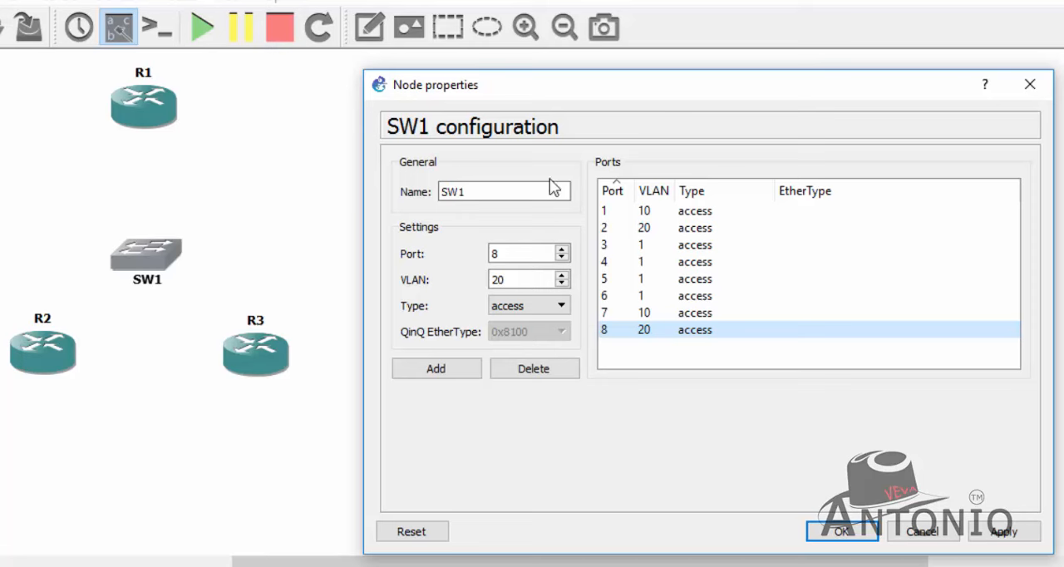
{"action": "left_click", "coordinate": [647, 212]}
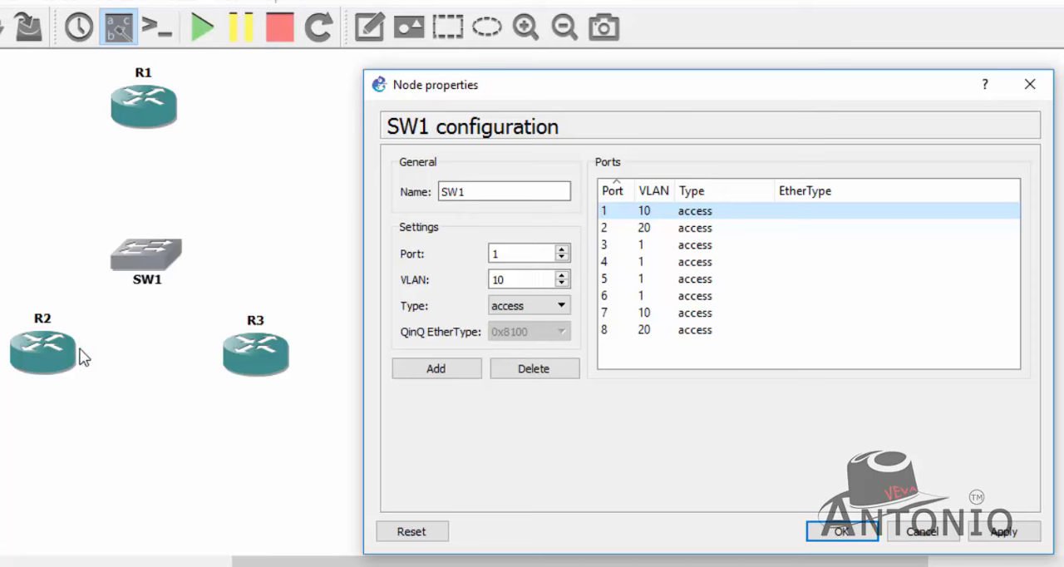
{"action": "left_click", "coordinate": [632, 316]}
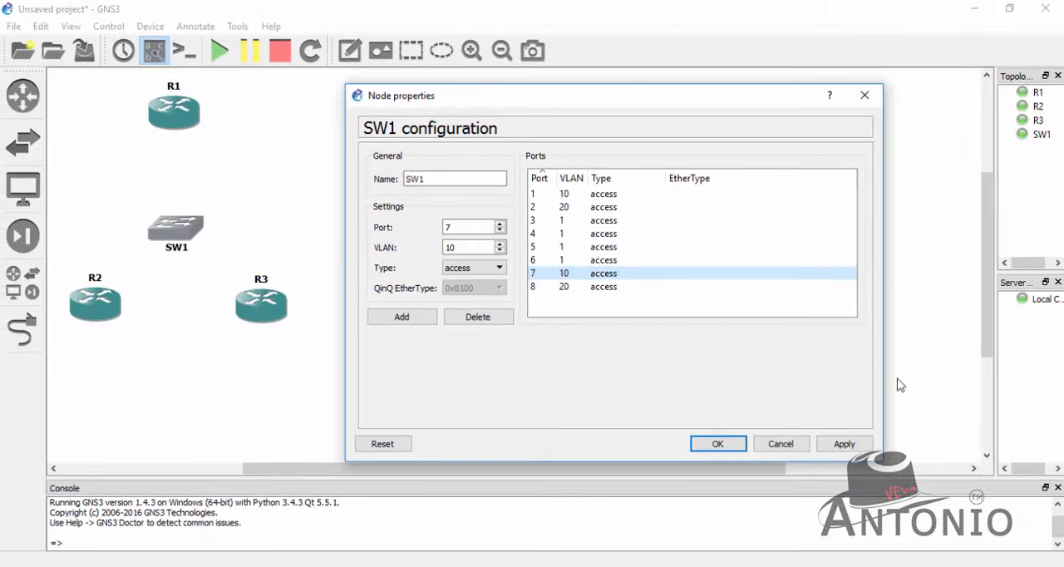
{"action": "left_click", "coordinate": [840, 444]}
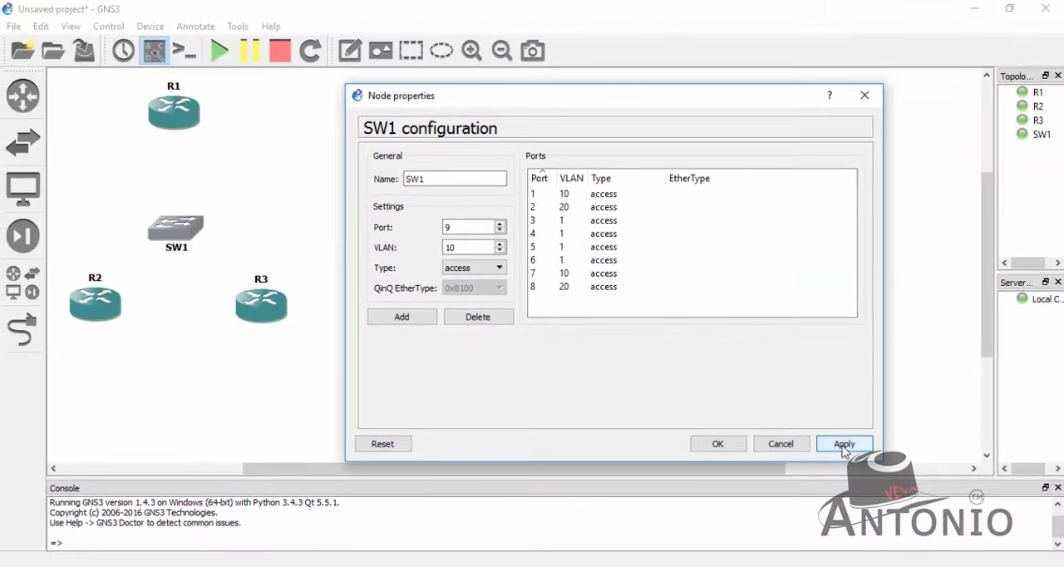
{"action": "left_click", "coordinate": [732, 443]}
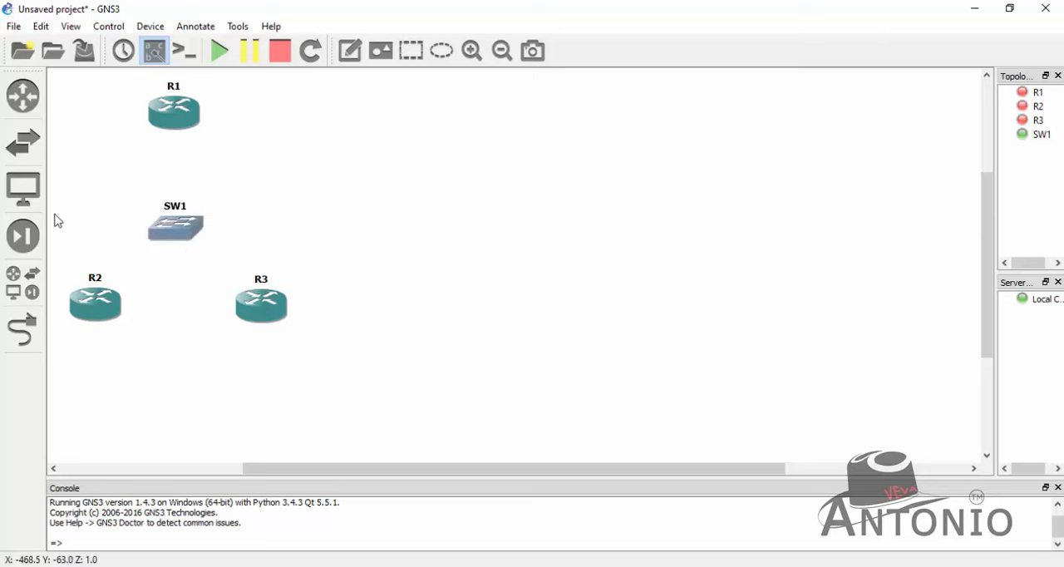
- Link R2's FastEthernet0/0 to port 1 of SW1
{"action": "left_click", "coordinate": [23, 331]}
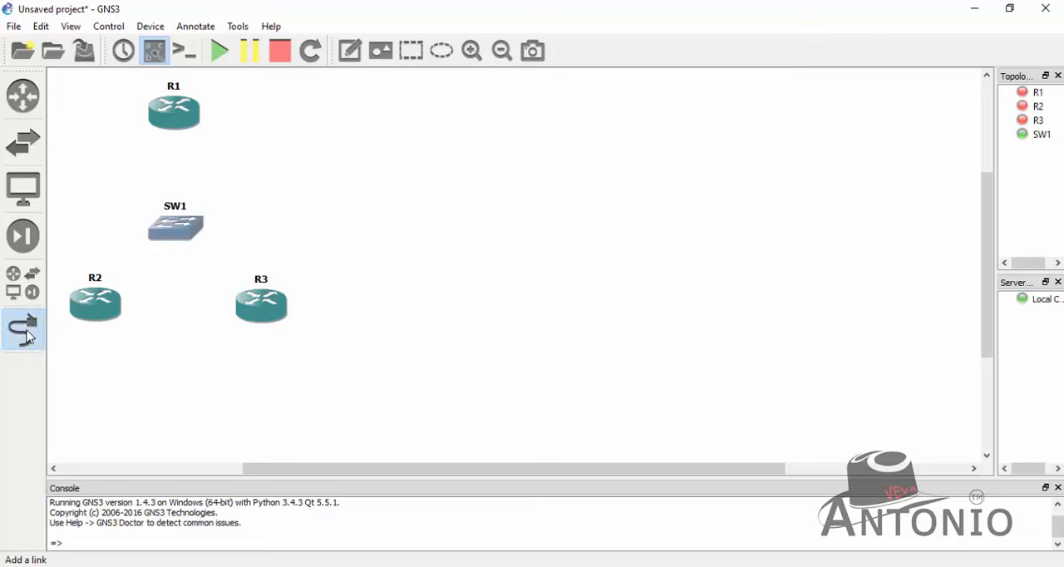
{"action": "left_click", "coordinate": [97, 305]}
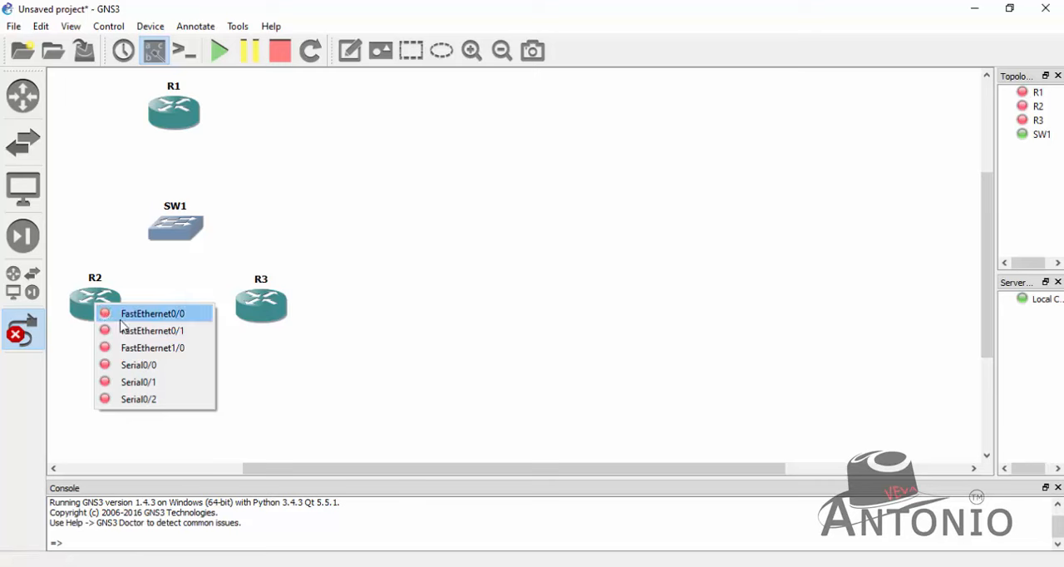
{"action": "left_click", "coordinate": [124, 315]}
{"action": "left_click", "coordinate": [167, 239]}
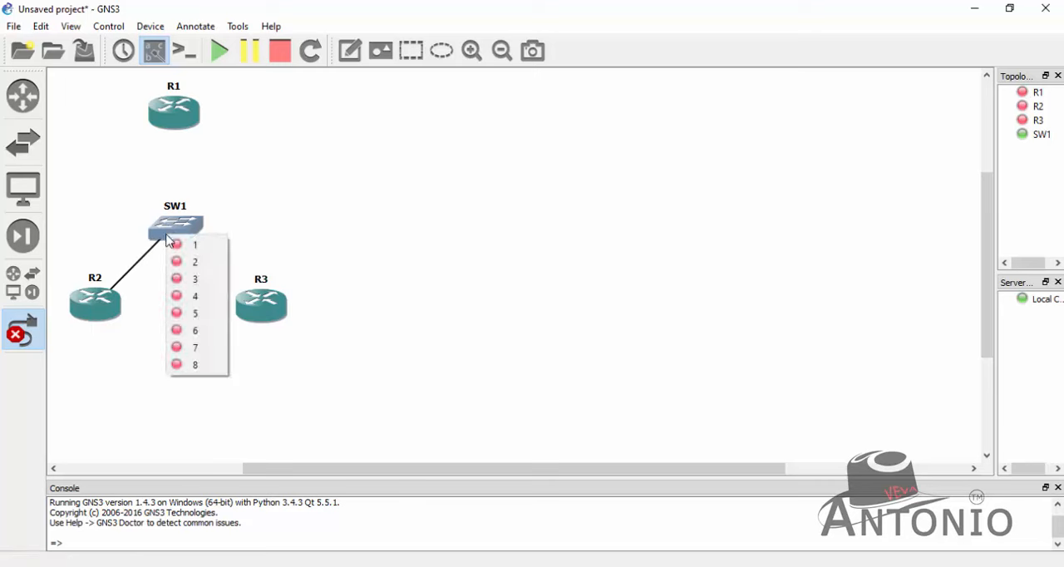
{"action": "left_click", "coordinate": [191, 246]}
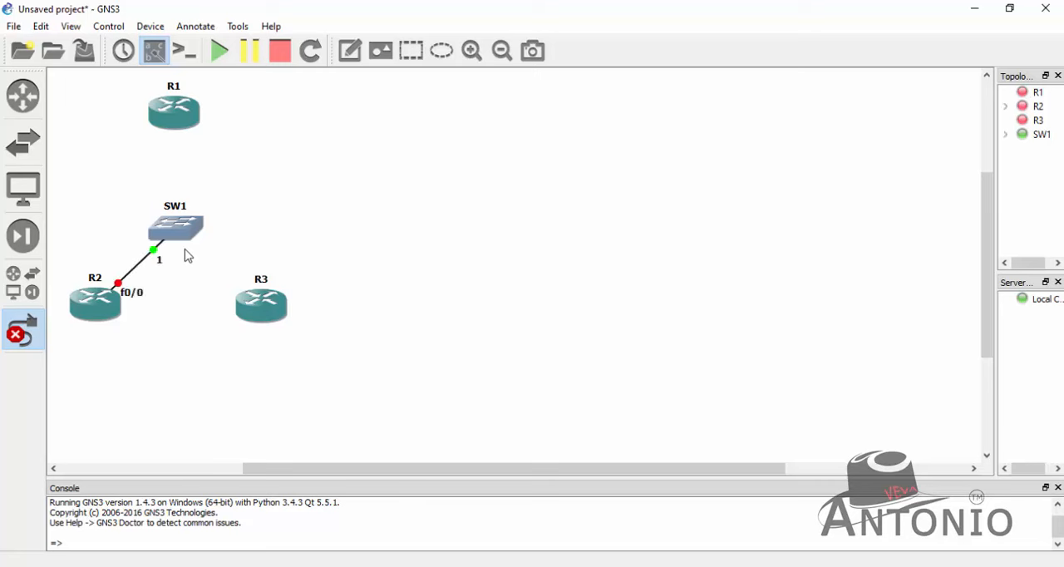
- Link R3's FastEthernet0/0 to port 2 of SW1
{"action": "left_click", "coordinate": [253, 301]}
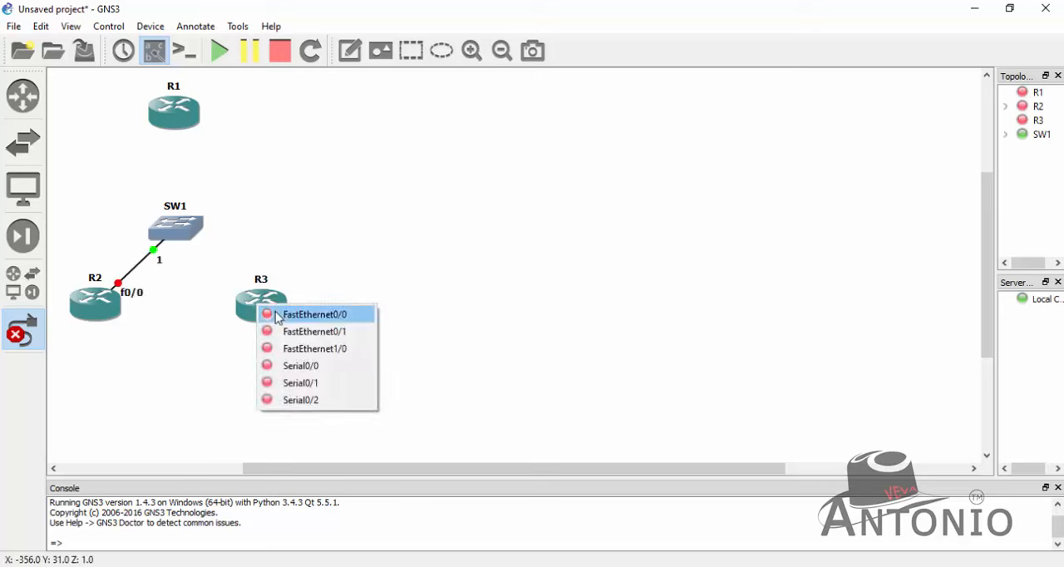
{"action": "left_click", "coordinate": [276, 312]}
{"action": "left_click", "coordinate": [186, 239]}
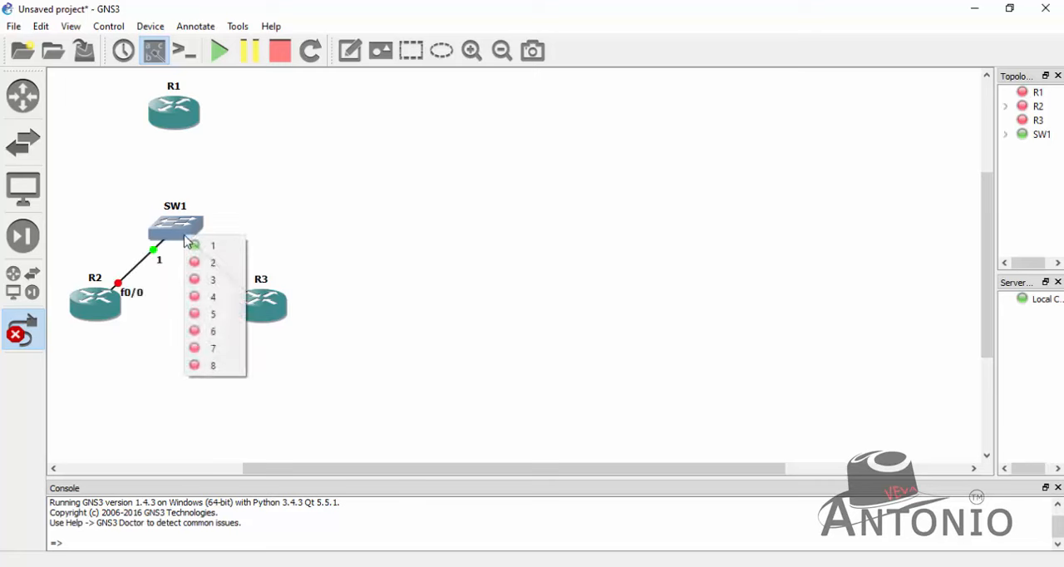
{"action": "left_click", "coordinate": [218, 268]}
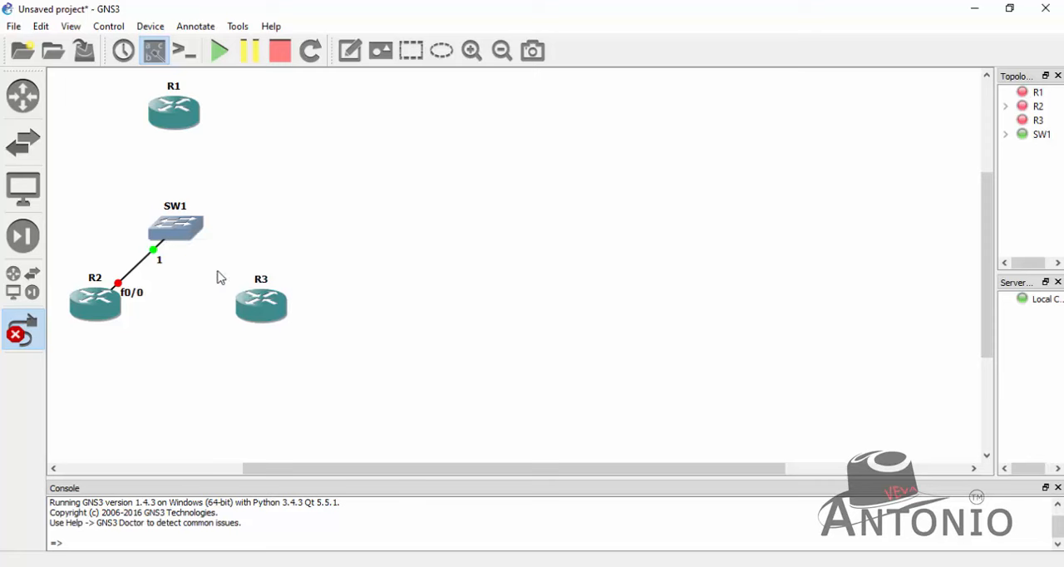
- Link port 7 of SW1 to FastEthernet0/0 on R1
{"action": "left_click", "coordinate": [170, 225]}
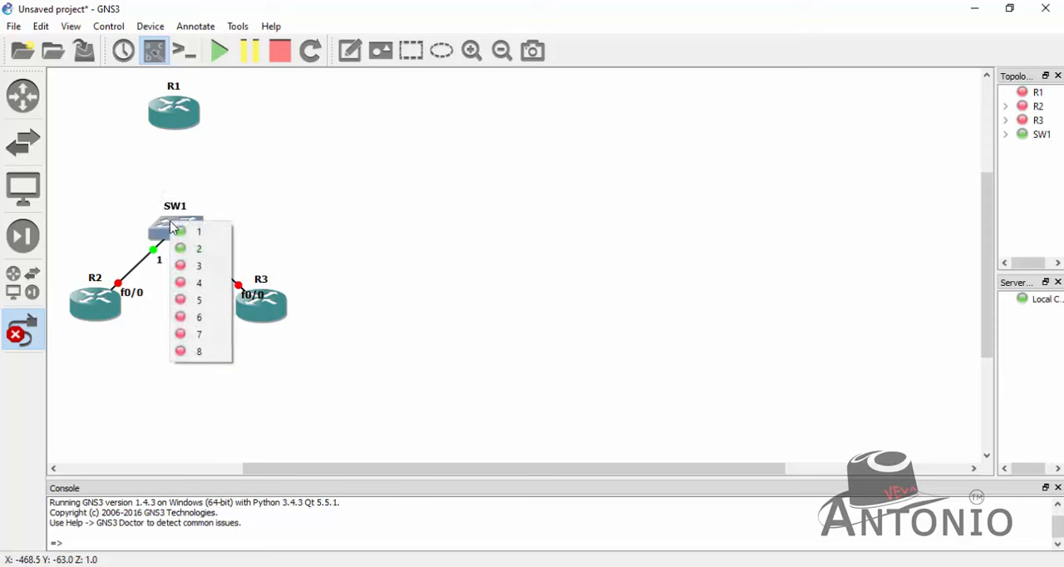
{"action": "left_click", "coordinate": [193, 333]}
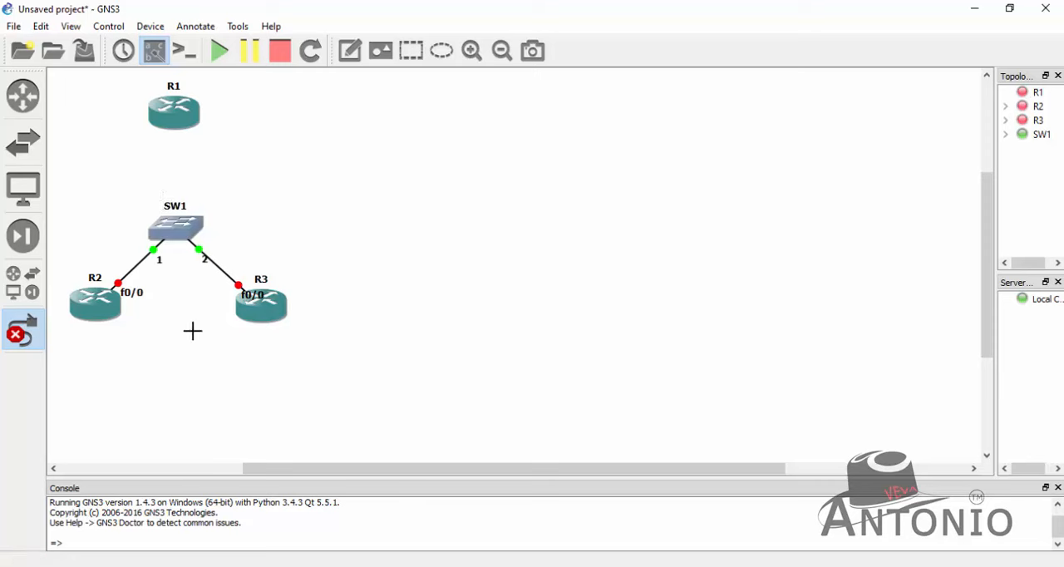
{"action": "left_click", "coordinate": [173, 124]}
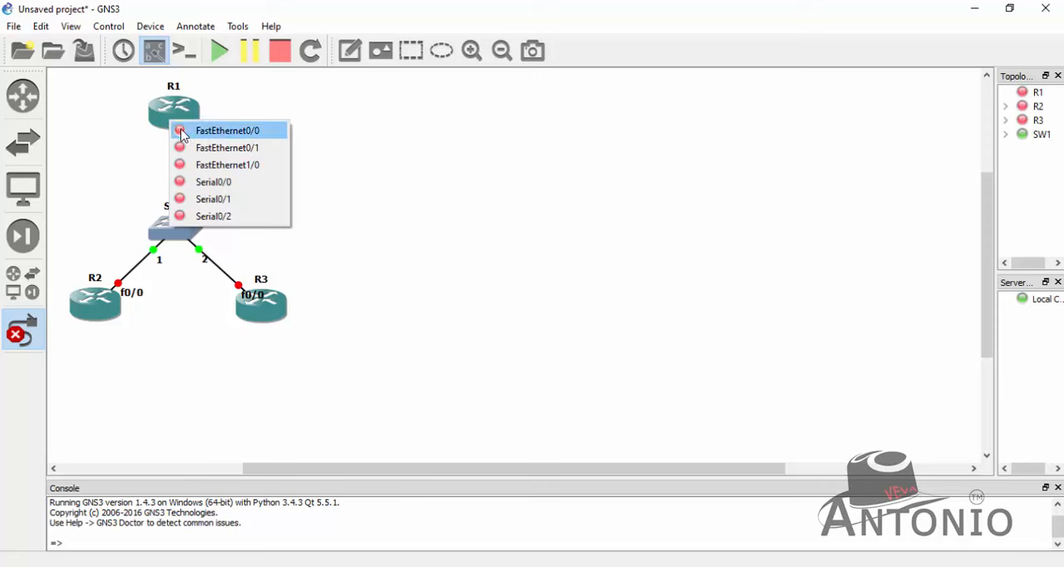
{"action": "left_click", "coordinate": [184, 135]}
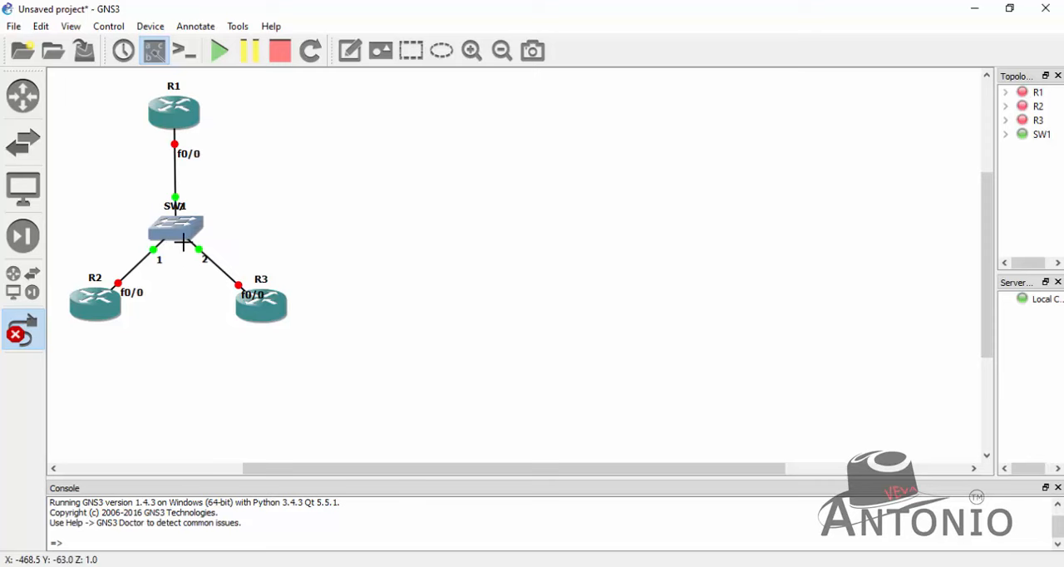
- Link port 8 of SW1 to FastEthernet0/1 on R1, and leave link mode
{"action": "left_click", "coordinate": [182, 223]}
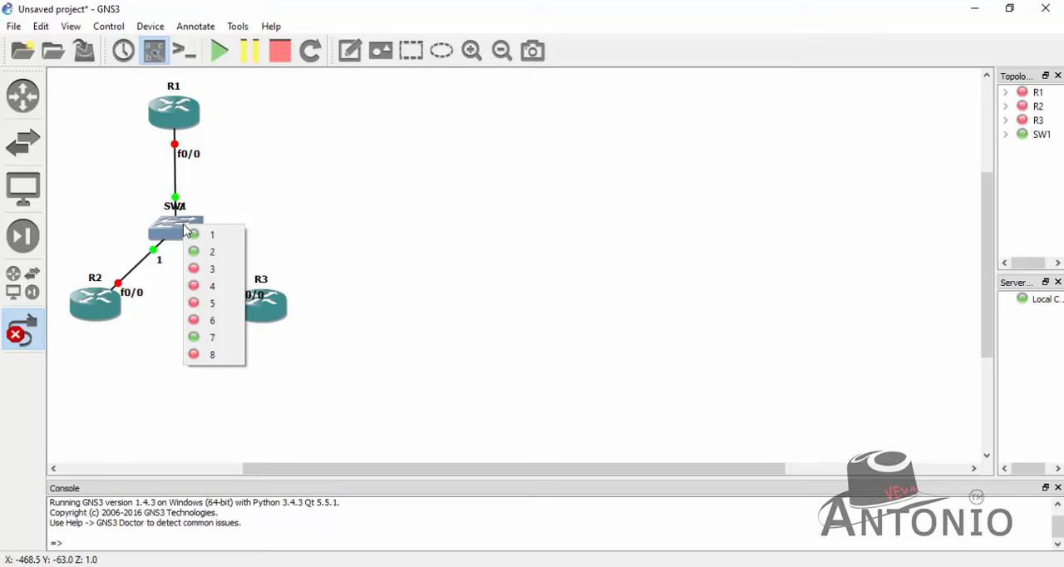
{"action": "left_click", "coordinate": [216, 356]}
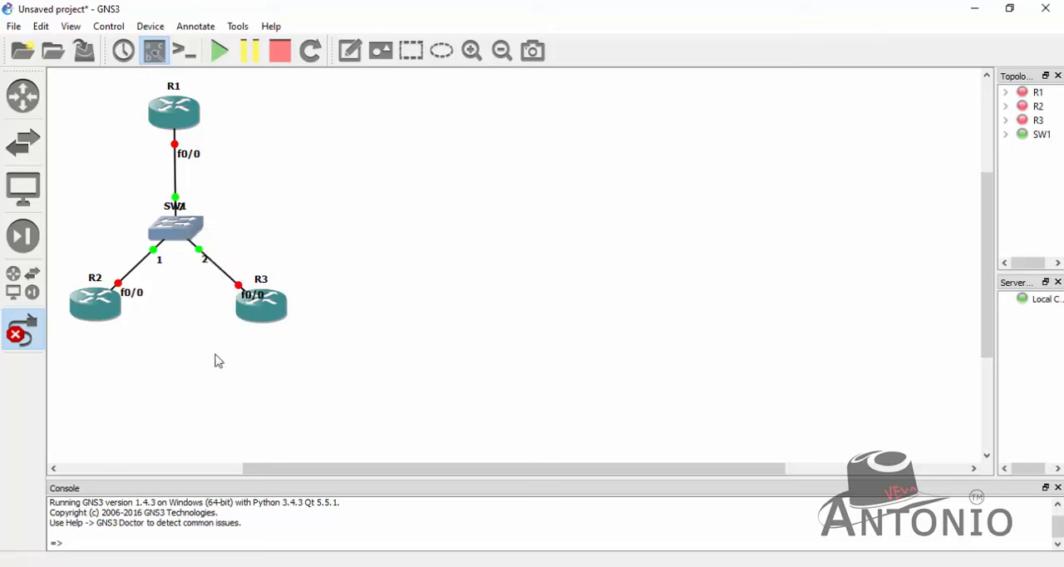
{"action": "left_click", "coordinate": [189, 116]}
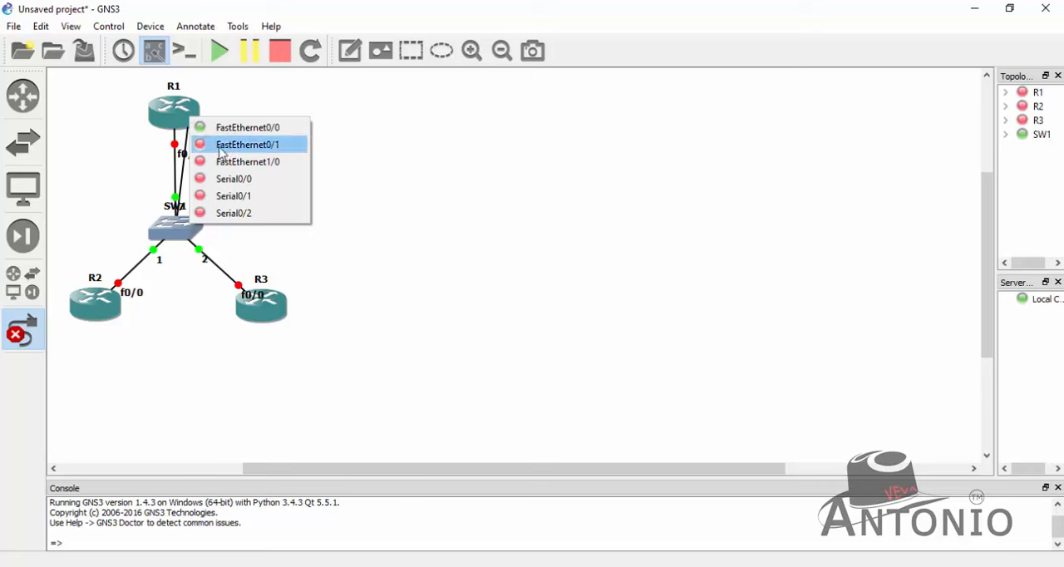
{"action": "left_click", "coordinate": [247, 145]}
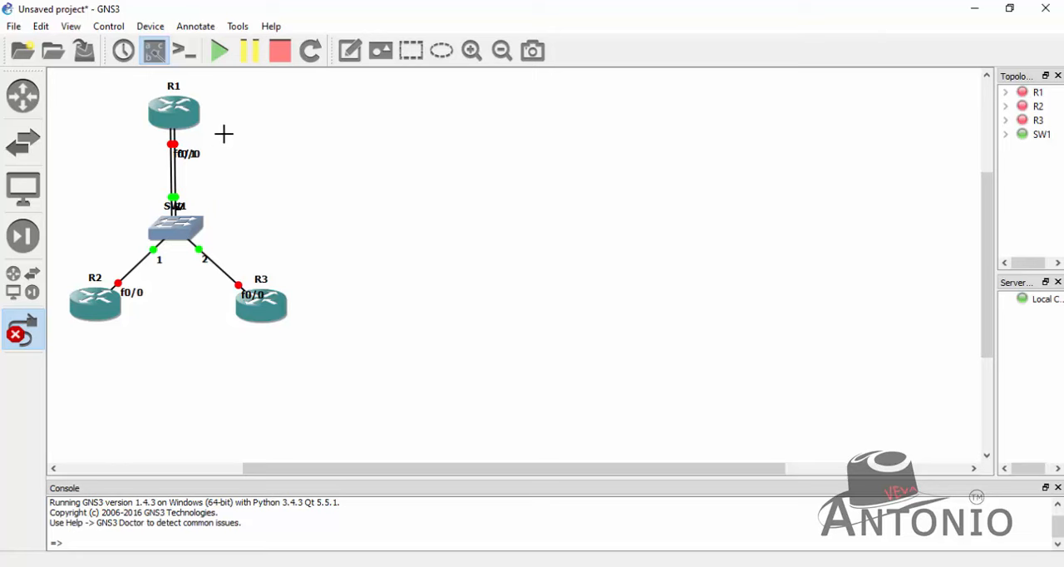
{"action": "key", "text": "Escape"}
- Reposition R1's f0/0 and f0/1 labels, the SW1 name, the labels of switch ports 1 and 2, and the f0/0 labels of R2 and R3
{"action": "left_click_drag", "start_coordinate": [187, 162], "coordinate": [160, 150]}
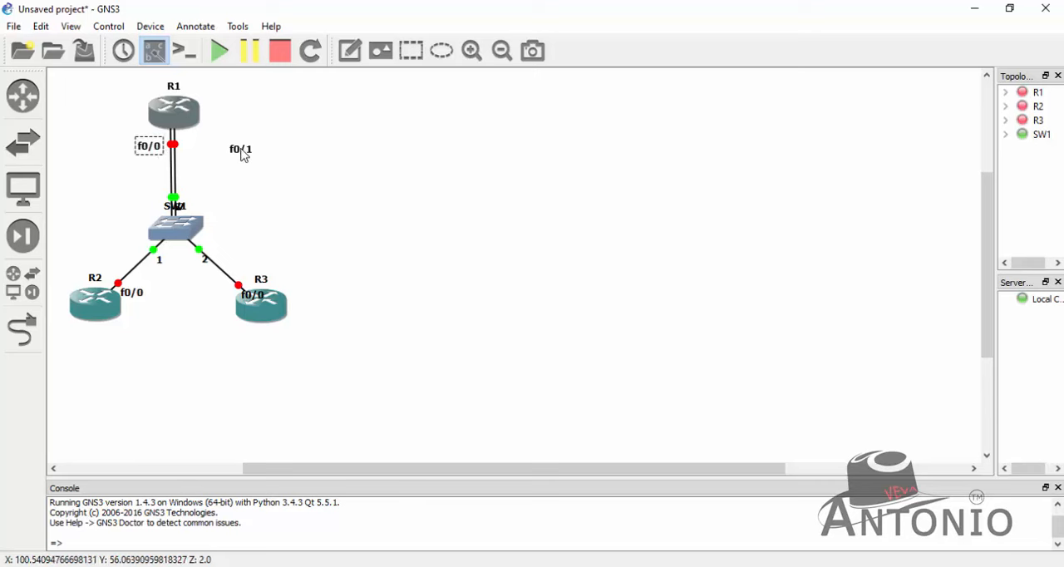
{"action": "left_click_drag", "start_coordinate": [244, 155], "coordinate": [205, 156]}
{"action": "left_click_drag", "start_coordinate": [173, 208], "coordinate": [141, 254]}
{"action": "left_click_drag", "start_coordinate": [205, 259], "coordinate": [212, 243]}
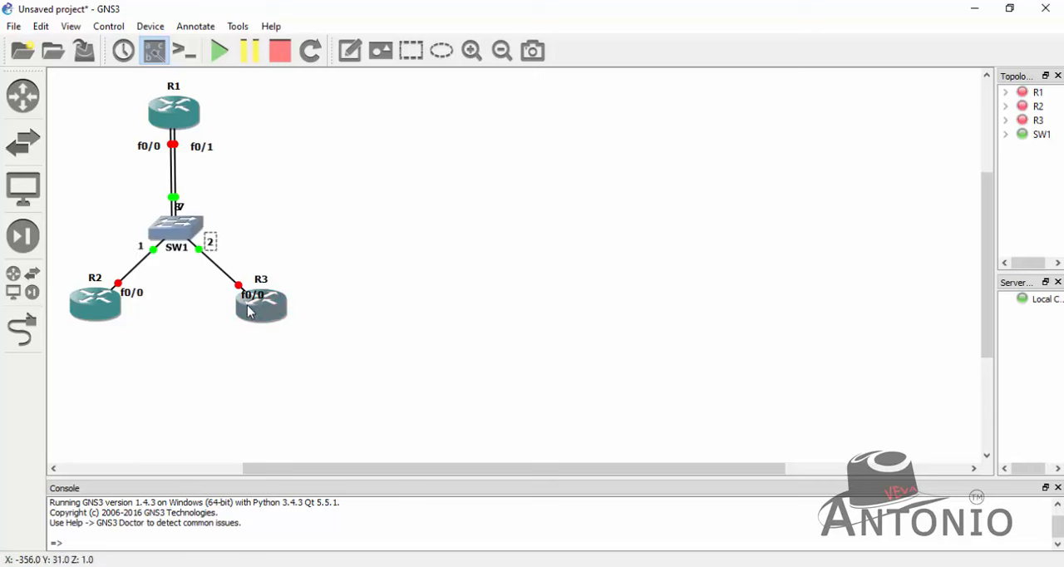
{"action": "left_click_drag", "start_coordinate": [244, 298], "coordinate": [209, 293]}
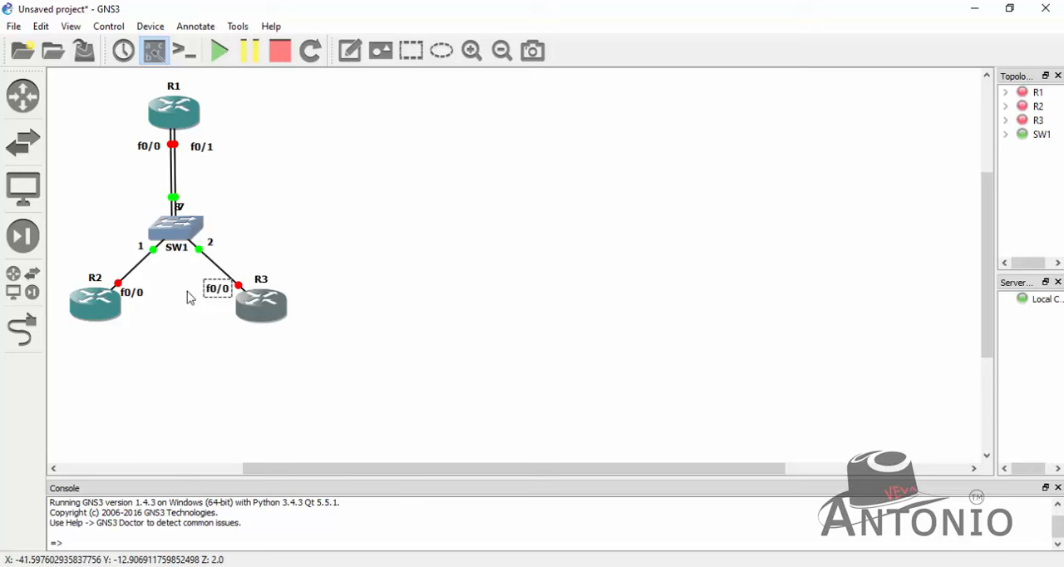
{"action": "left_click_drag", "start_coordinate": [139, 300], "coordinate": [141, 289]}
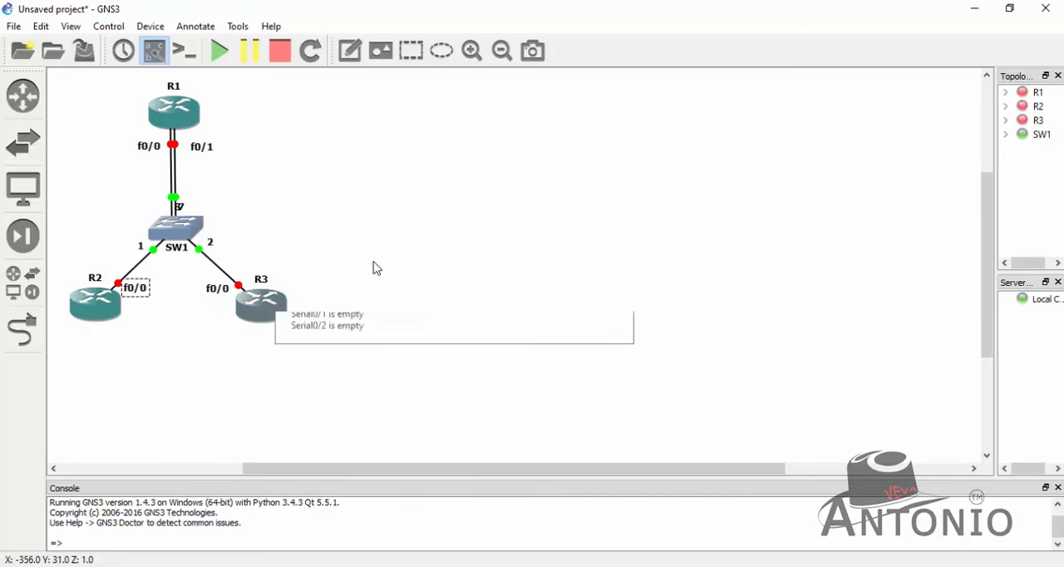
- Separate the overlapping port labels above SW1, placing 7 and 8 on opposite sides of the double link
{"action": "mouse_move", "coordinate": [105, 326]}
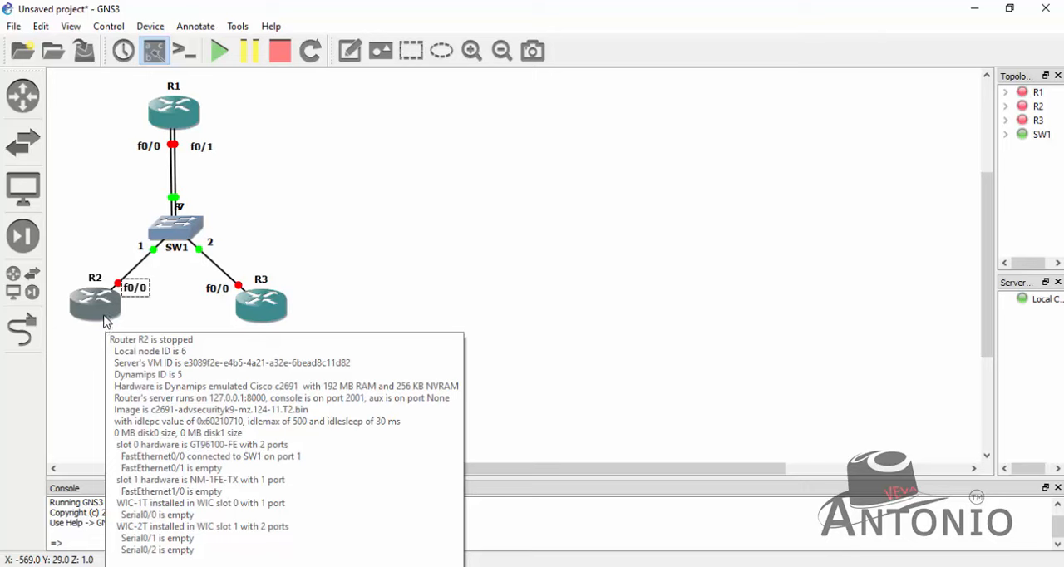
{"action": "mouse_move", "coordinate": [286, 308]}
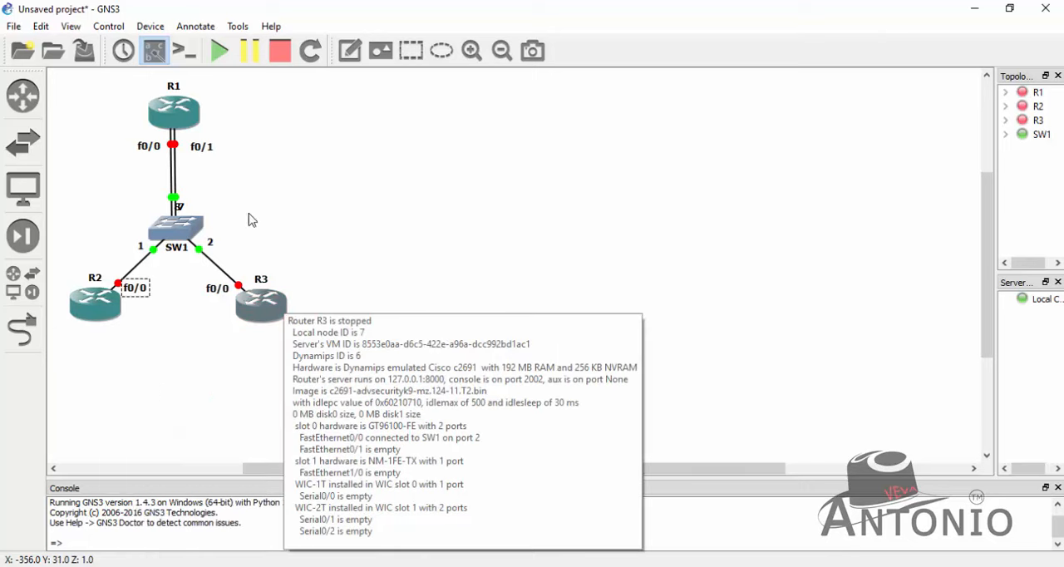
{"action": "left_click_drag", "start_coordinate": [187, 207], "coordinate": [157, 199]}
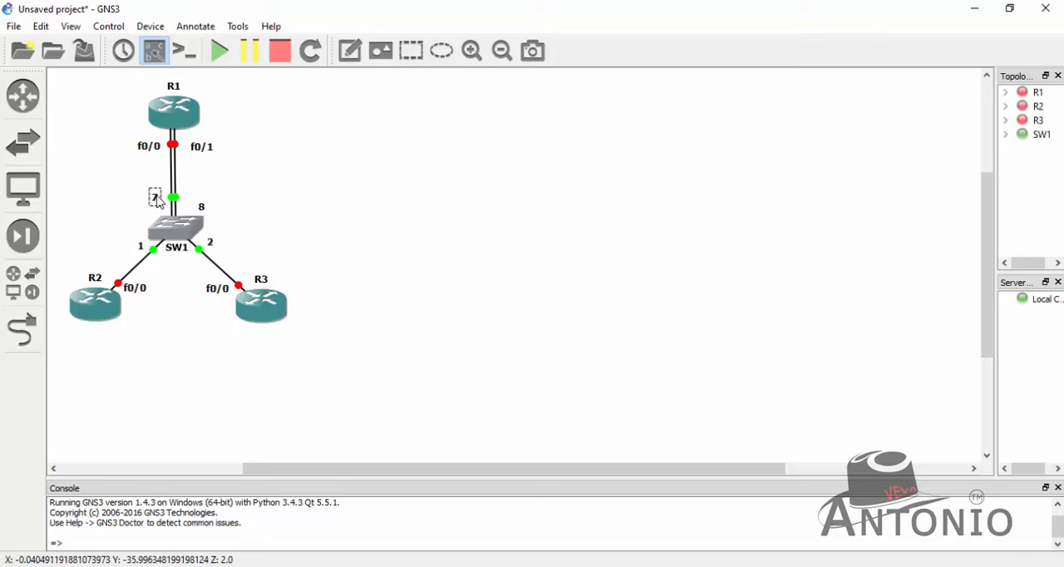
{"action": "left_click_drag", "start_coordinate": [204, 212], "coordinate": [196, 204]}
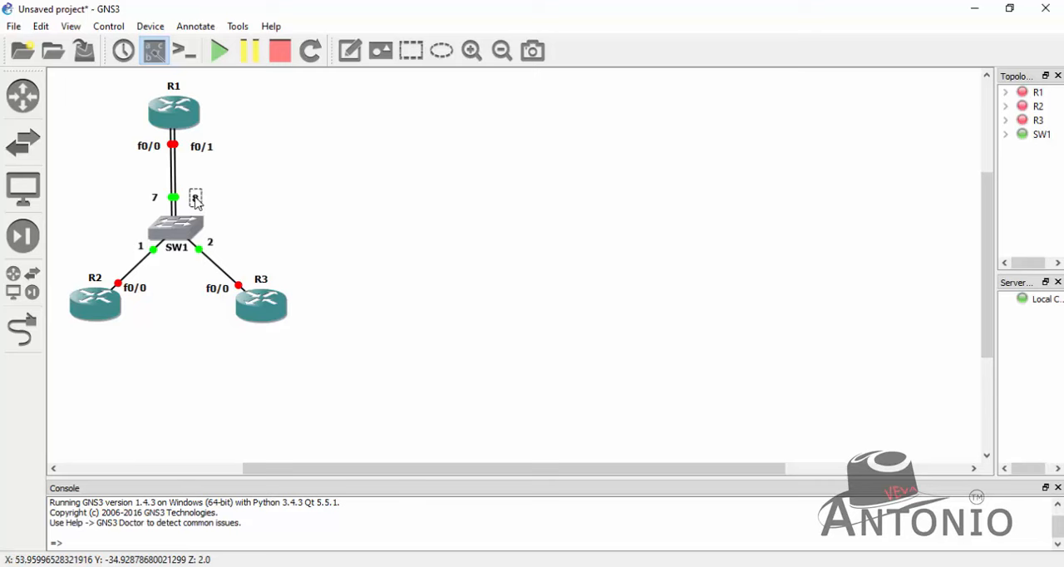
{"action": "left_click", "coordinate": [353, 239]}
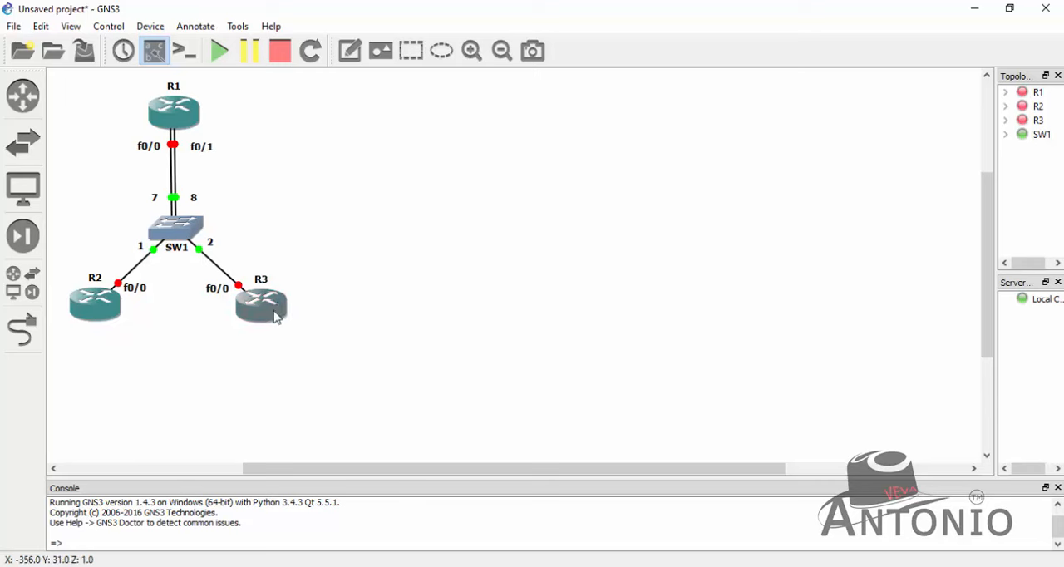
- Start all devices in the topology
{"action": "right_click", "coordinate": [82, 319]}
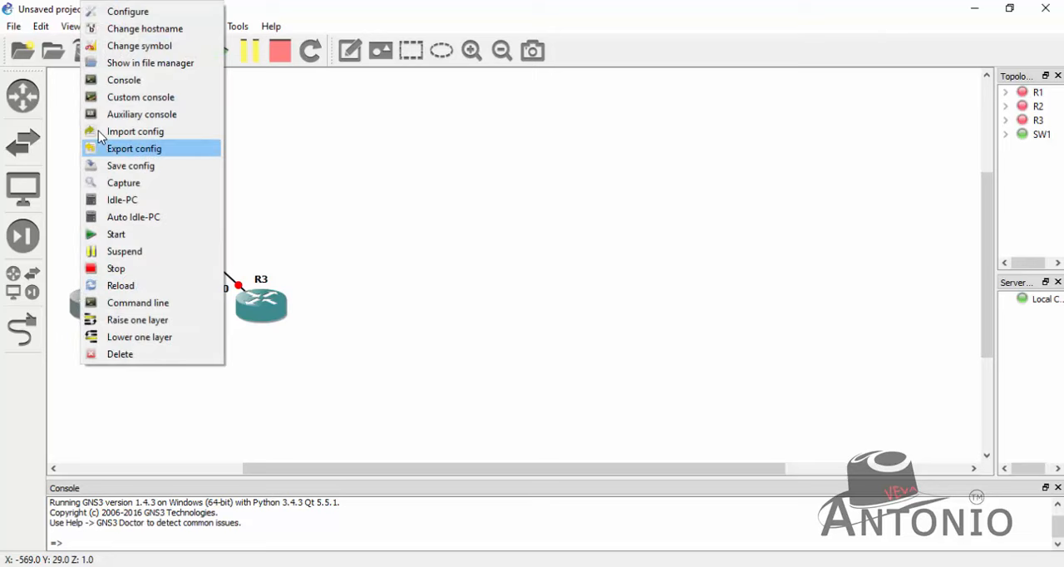
{"action": "left_click", "coordinate": [548, 252]}
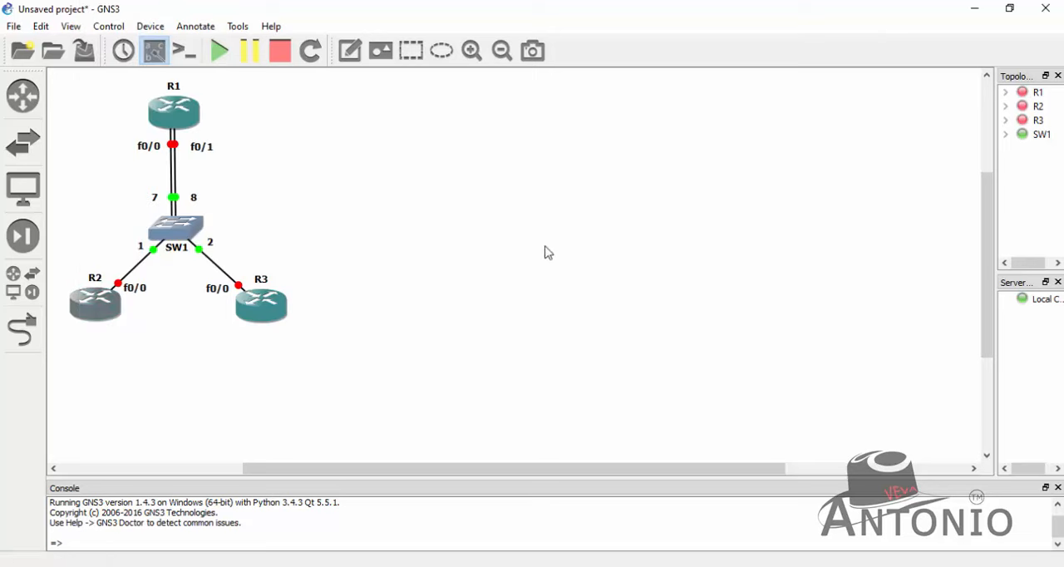
{"action": "left_click", "coordinate": [220, 51]}
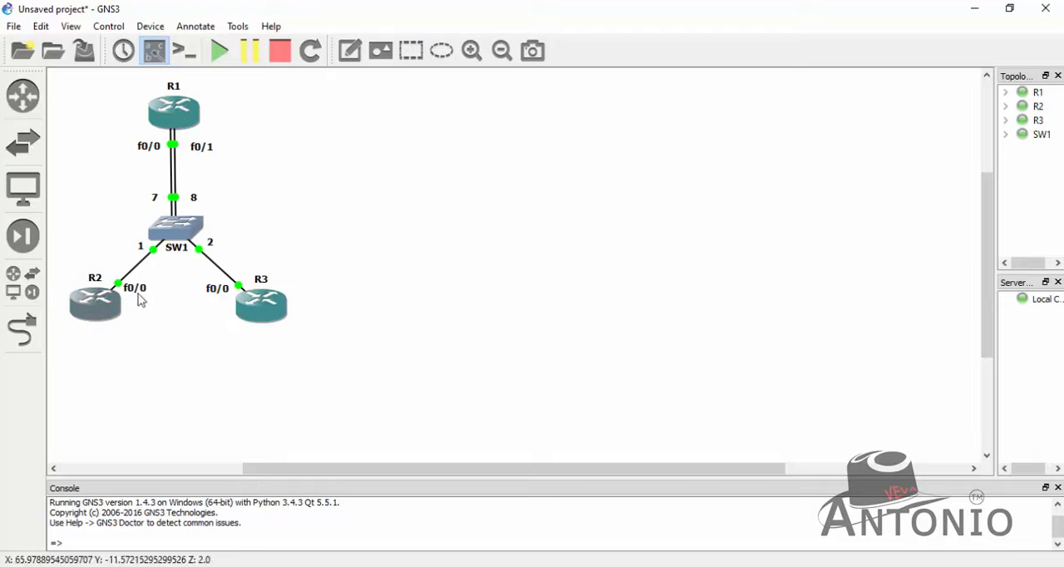
- Open R2's console, move its window clear of the topology, and bring up the R2# prompt
{"action": "right_click", "coordinate": [112, 309]}
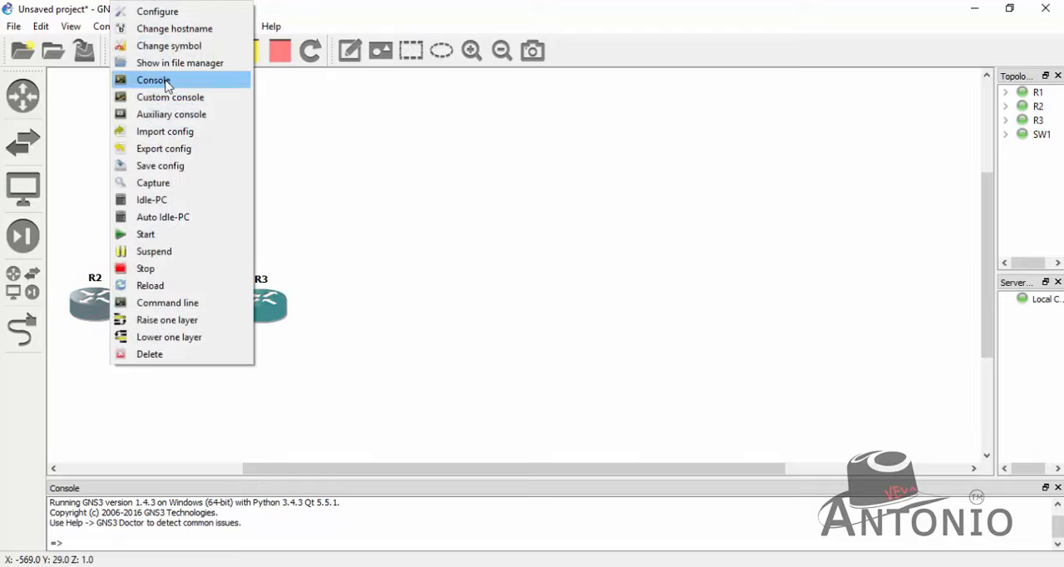
{"action": "left_click", "coordinate": [125, 80]}
{"action": "left_click_drag", "start_coordinate": [357, 72], "coordinate": [610, 55]}
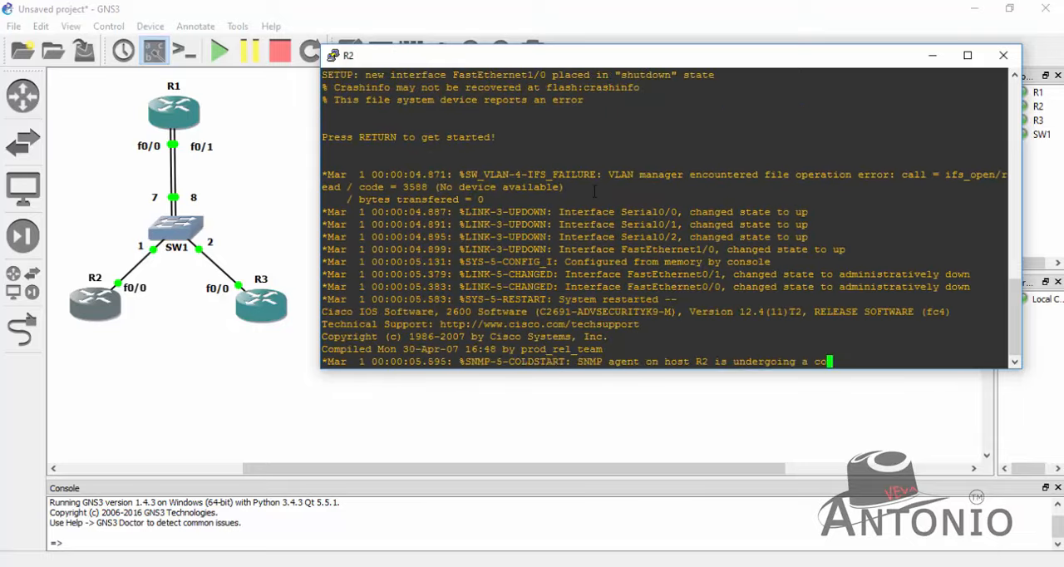
{"action": "type", "text": "\\"}
{"action": "key", "text": "Return"}
{"action": "key", "text": "Return"}
{"action": "key", "text": "Return"}
{"action": "key", "text": "Return"}
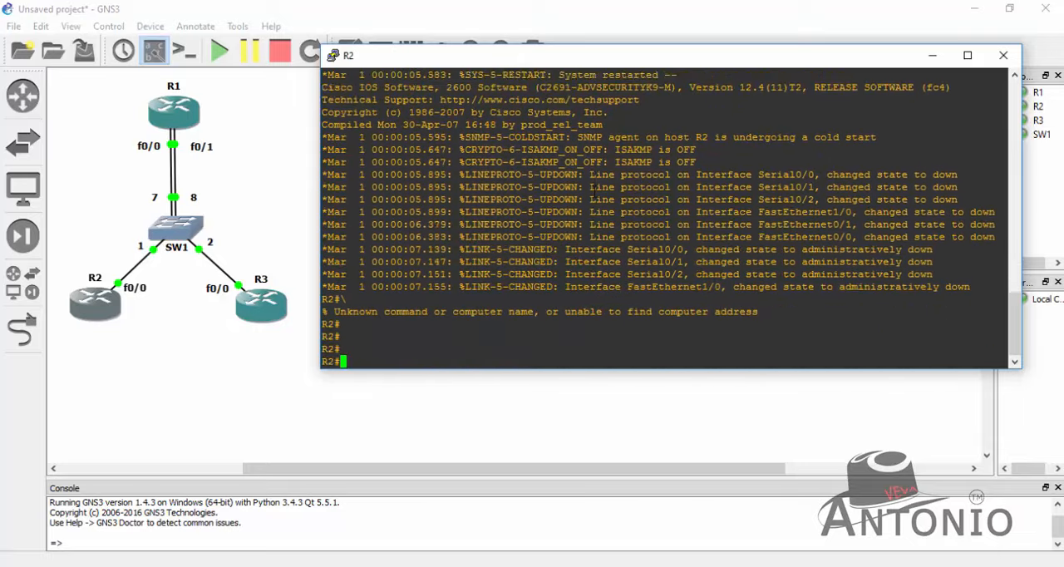
- Enter global configuration mode on R2 and disable IP routing
{"action": "key", "text": "Return"}
{"action": "type", "text": "conf t"}
{"action": "key", "text": "Return"}
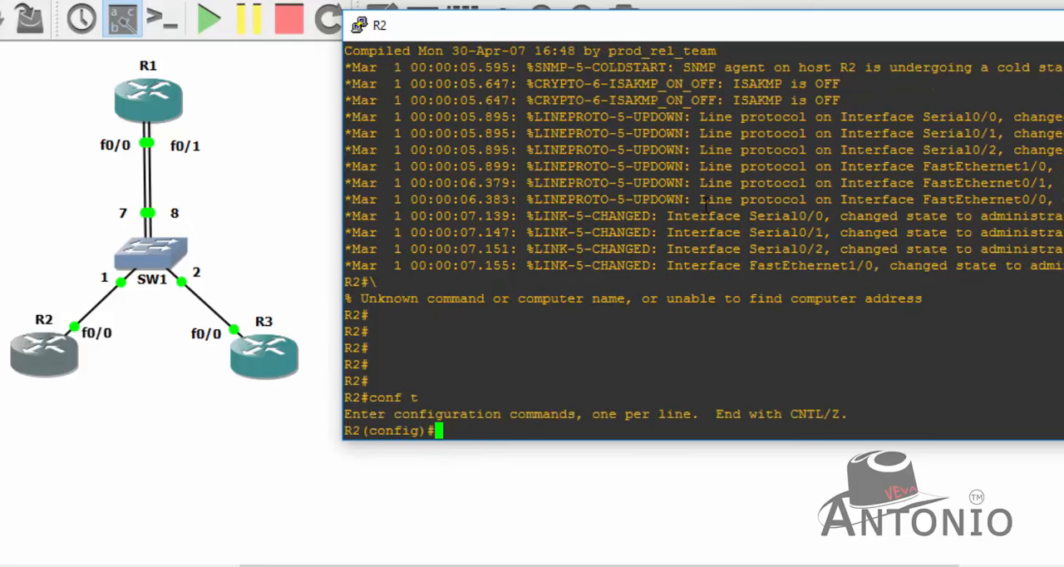
{"action": "type", "text": "no ip routing"}
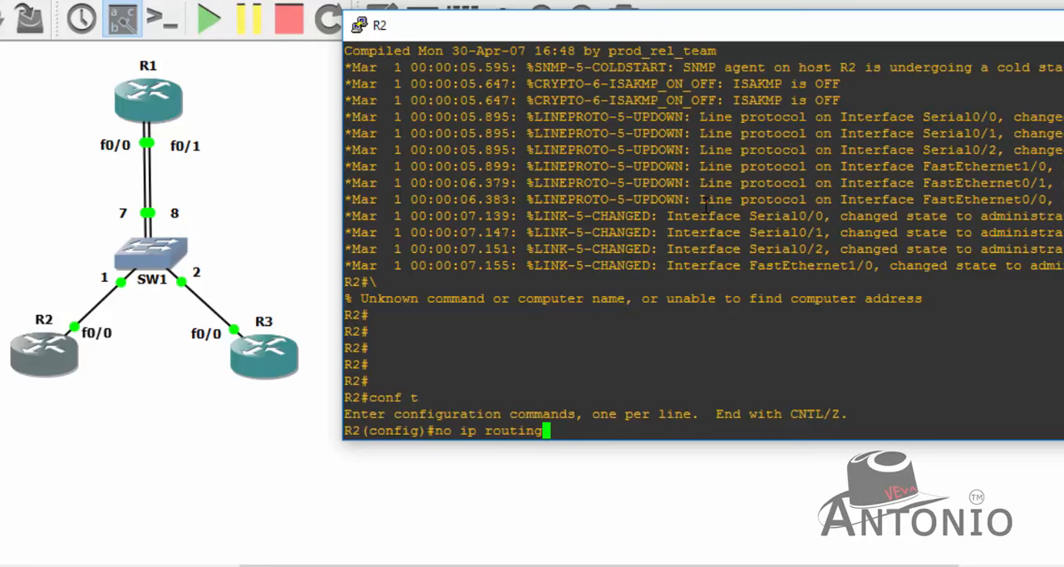
{"action": "key", "text": "Return"}
{"action": "key", "text": "Return"}
{"action": "key", "text": "Return"}
{"action": "key", "text": "Return"}
- Enter interface fa0/0 on R2 and enable it with no shutdown
{"action": "type", "text": "int"}
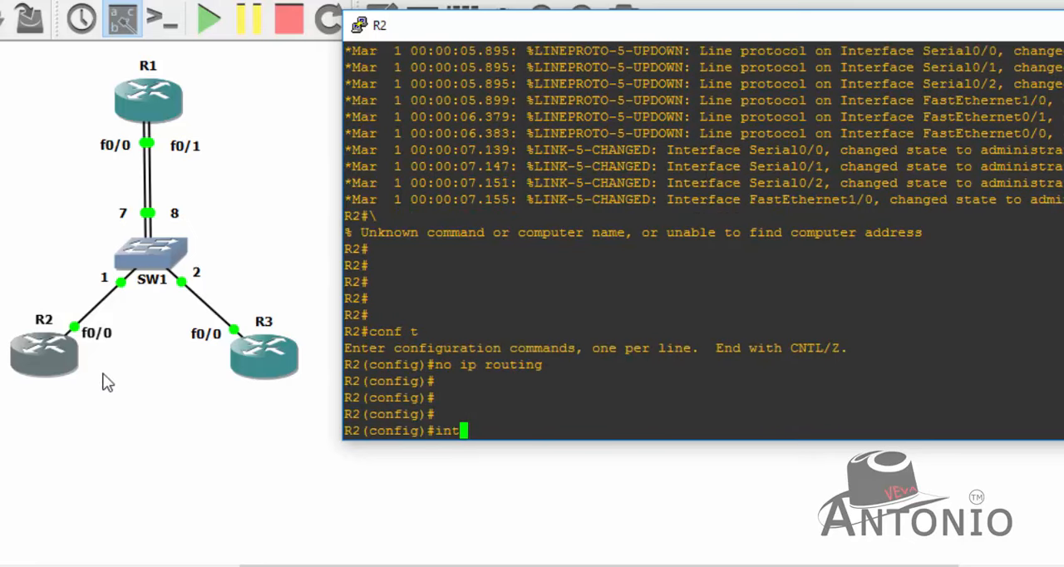
{"action": "type", "text": " fa0/0"}
{"action": "key", "text": "Return"}
{"action": "key", "text": "Return"}
{"action": "type", "text": "no shu"}
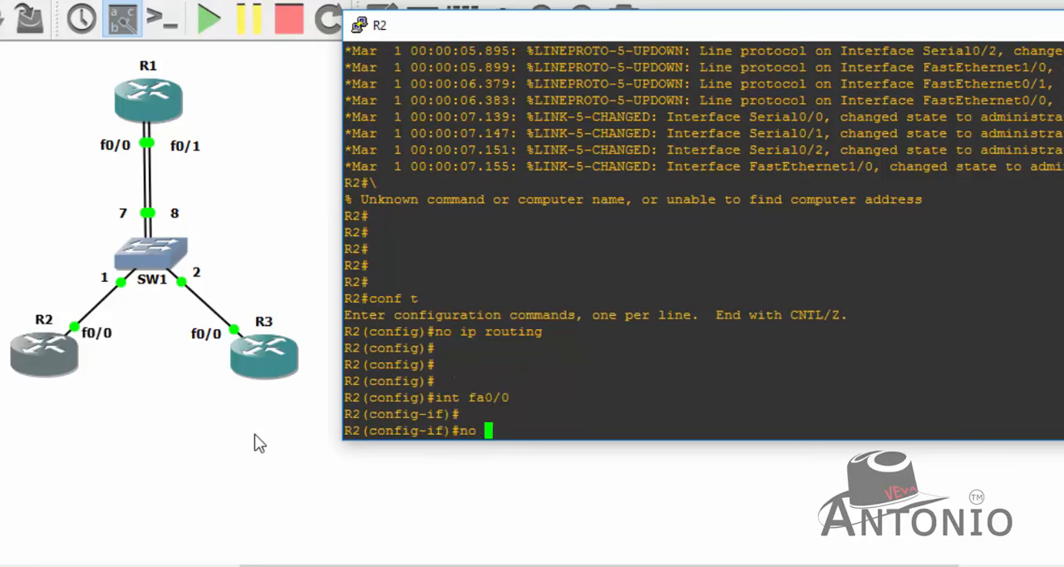
{"action": "key", "text": "Tab"}
{"action": "key", "text": "Return"}
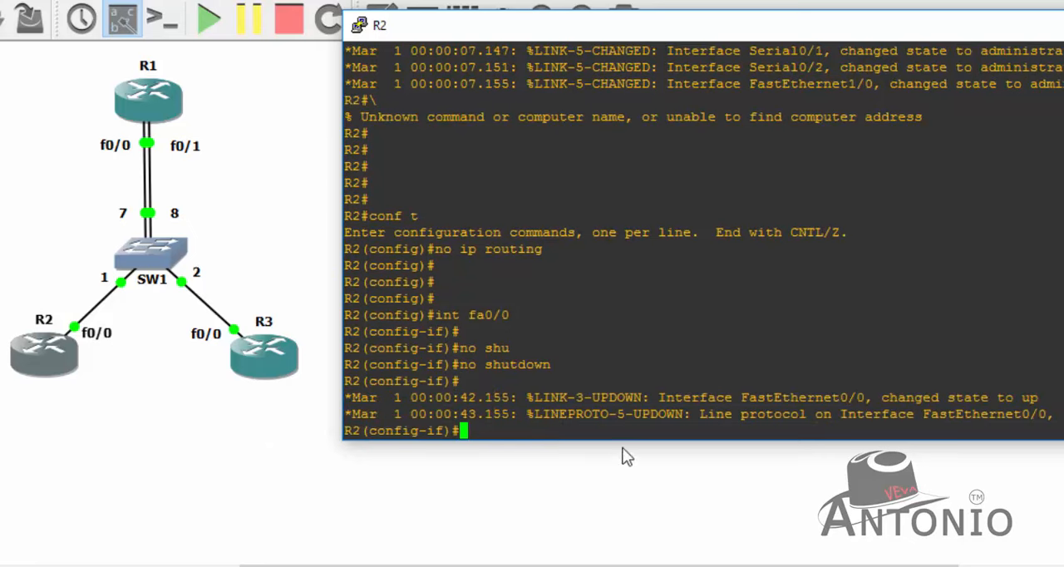
{"action": "left_click_drag", "start_coordinate": [568, 366], "coordinate": [460, 359]}
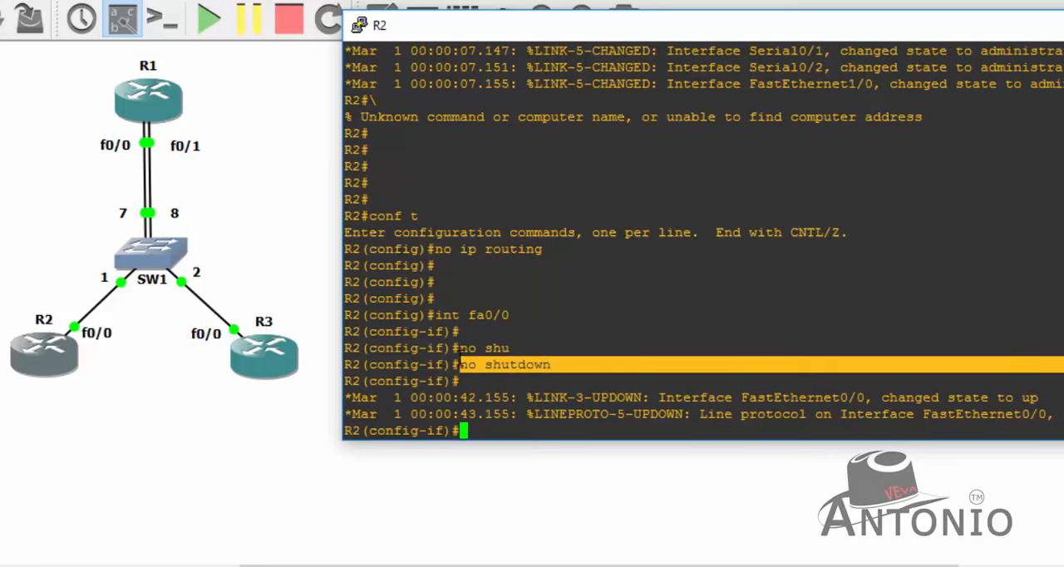
{"action": "left_click", "coordinate": [490, 433]}
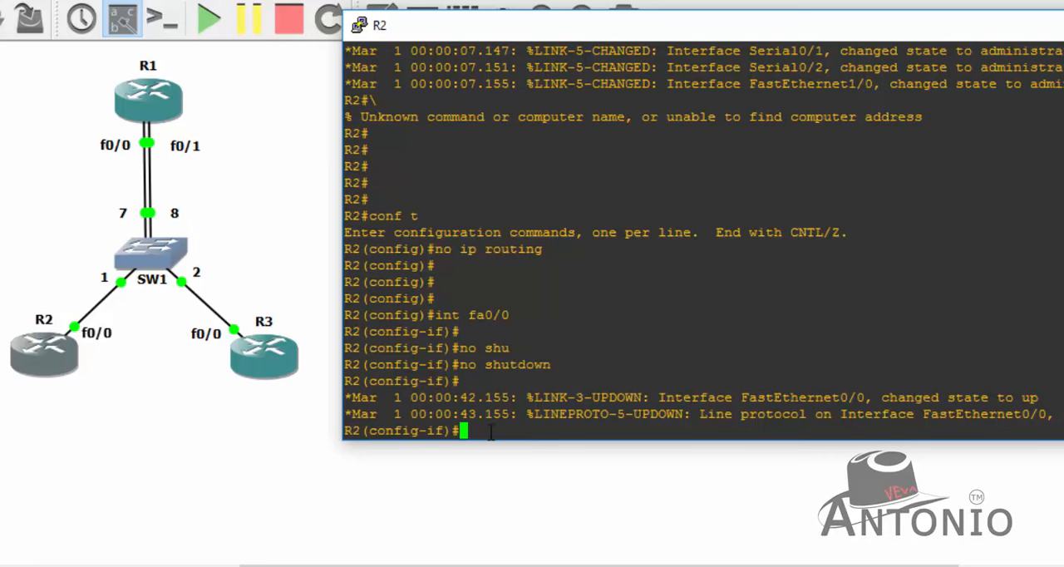
- Clear any existing IP address from R2's fa0/0 interface with no ip add
{"action": "key", "text": "Return"}
{"action": "key", "text": "Return"}
{"action": "key", "text": "Return"}
{"action": "type", "text": "no ip add"}
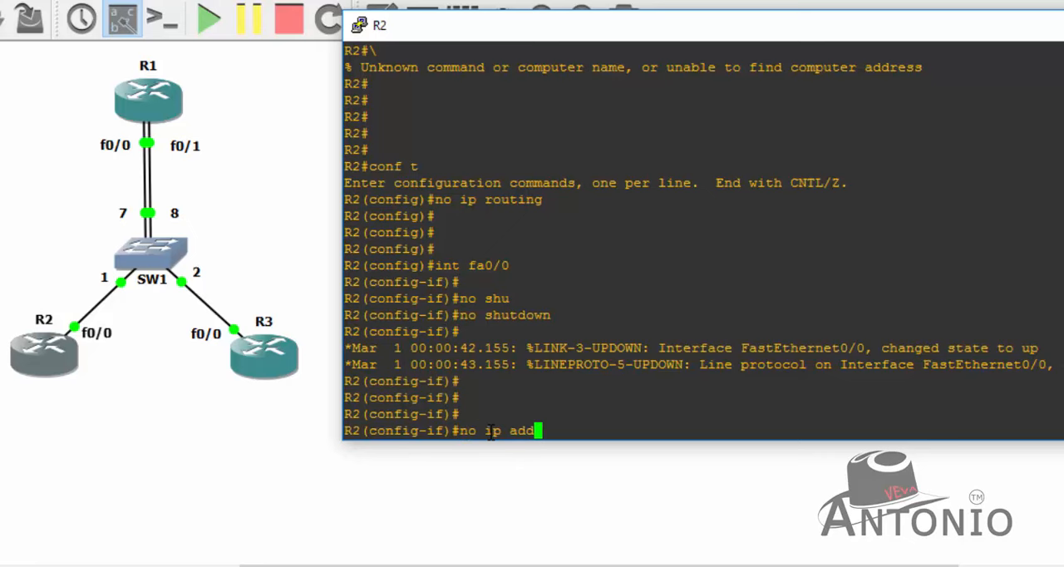
{"action": "key", "text": "Return"}
{"action": "key", "text": "Return"}
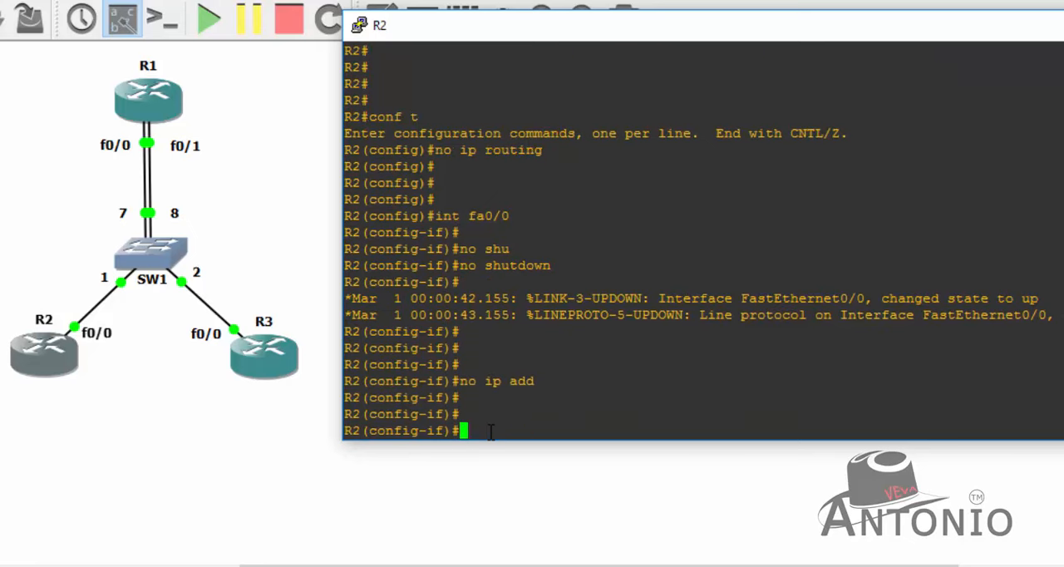
- Assign IP address 10.10.10.2 with mask 255.255.255.0 to R2's fa0/0, and exit interface configuration
{"action": "type", "text": "ip add 10.10.10."}
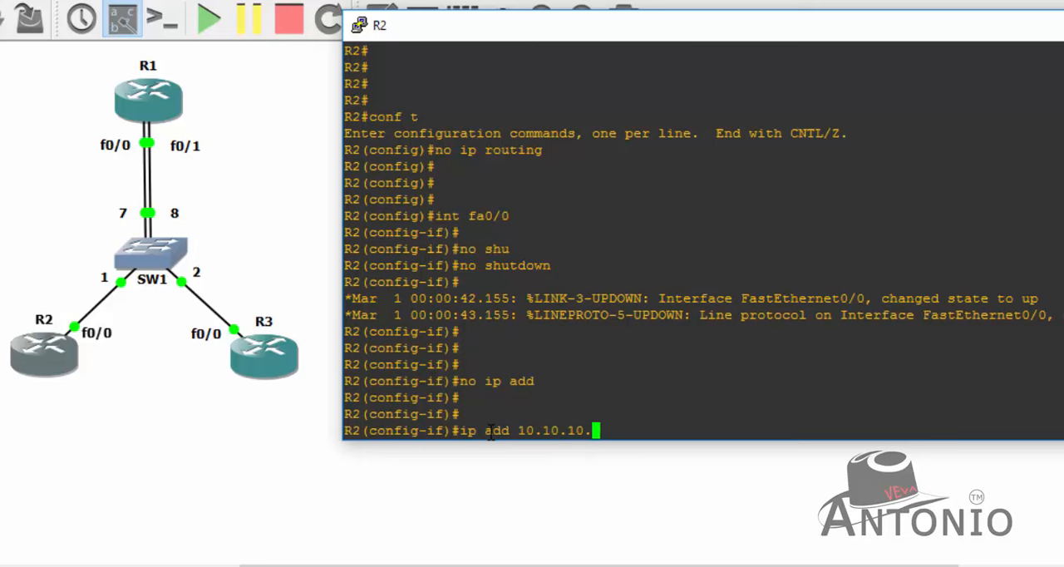
{"action": "type", "text": "2 255.255.255.0"}
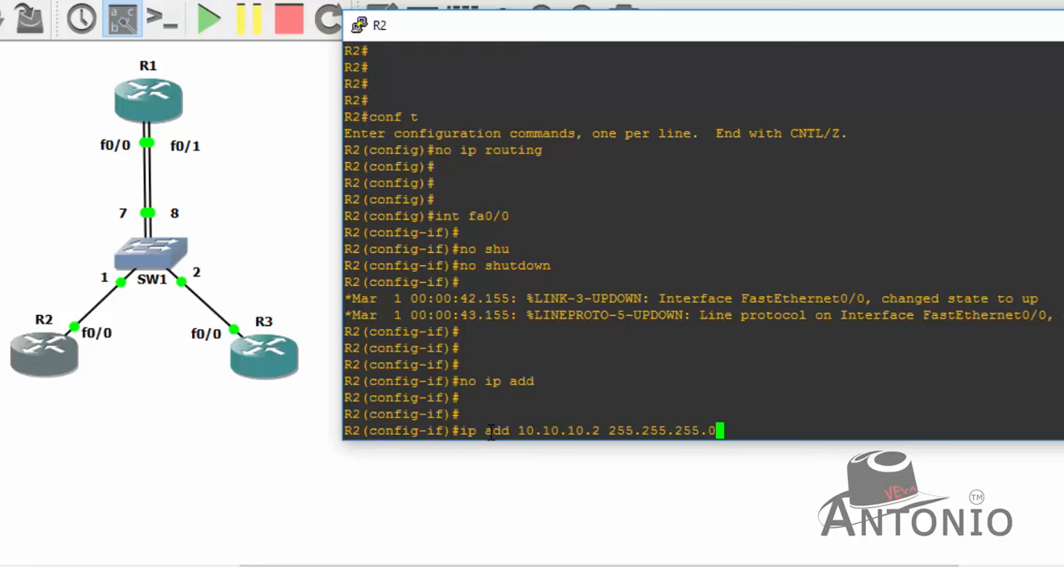
{"action": "key", "text": "Return"}
{"action": "type", "text": "exit"}
{"action": "key", "text": "Return"}
- Set R2's default gateway to 10.10.10.1 and end configuration mode
{"action": "key", "text": "Return"}
{"action": "key", "text": "Return"}
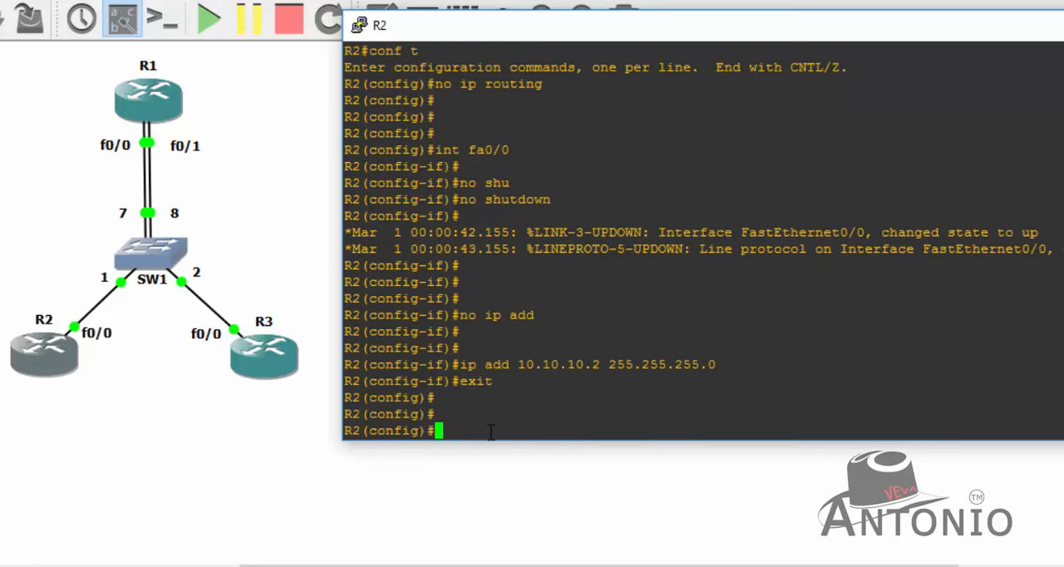
{"action": "key", "text": "Return"}
{"action": "key", "text": "Return"}
{"action": "type", "text": "ip"}
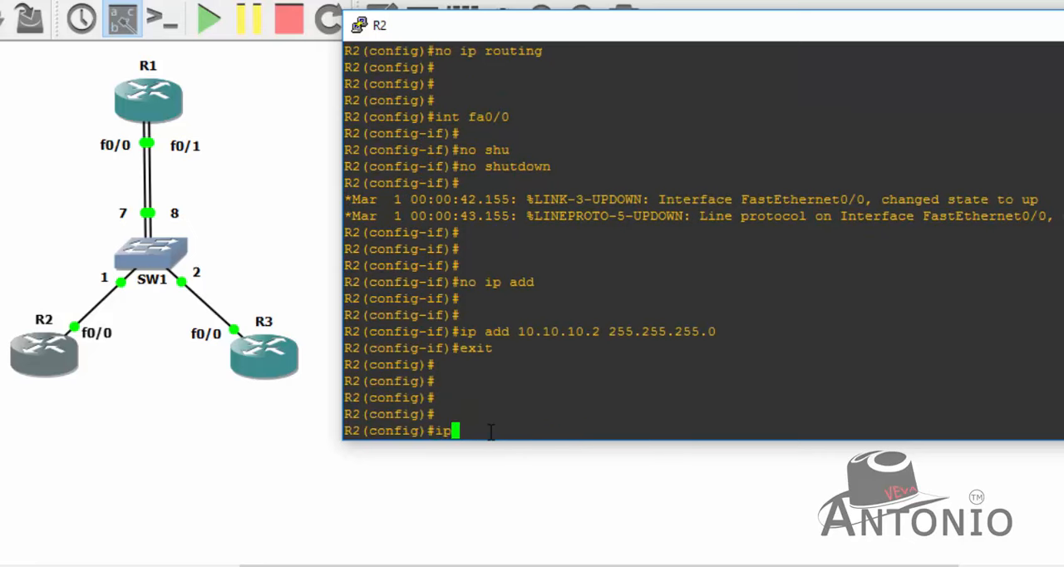
{"action": "type", "text": " default-ga"}
{"action": "key", "text": "Tab"}
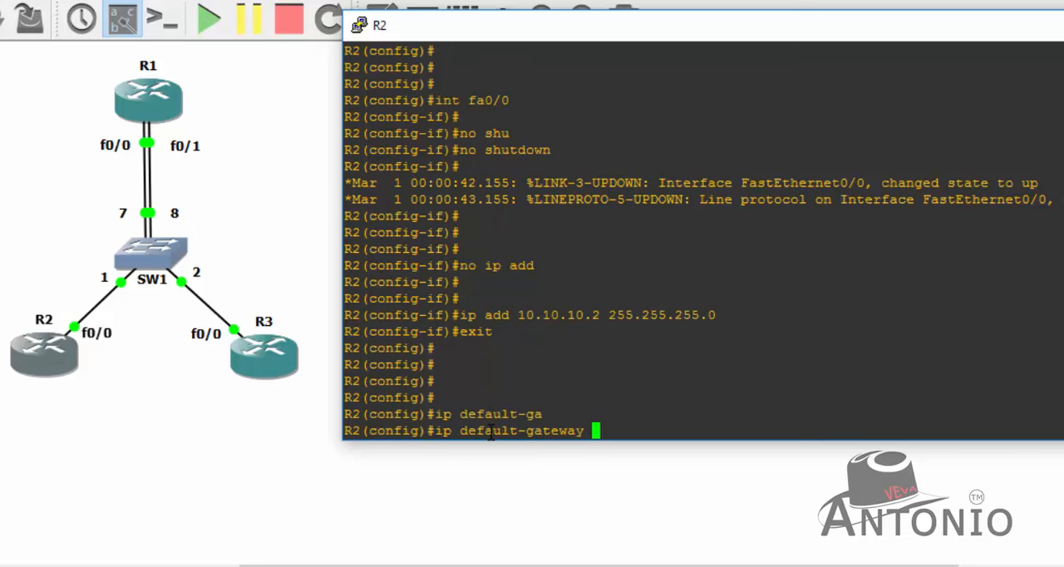
{"action": "type", "text": "10.10.10.1"}
{"action": "key", "text": "Return"}
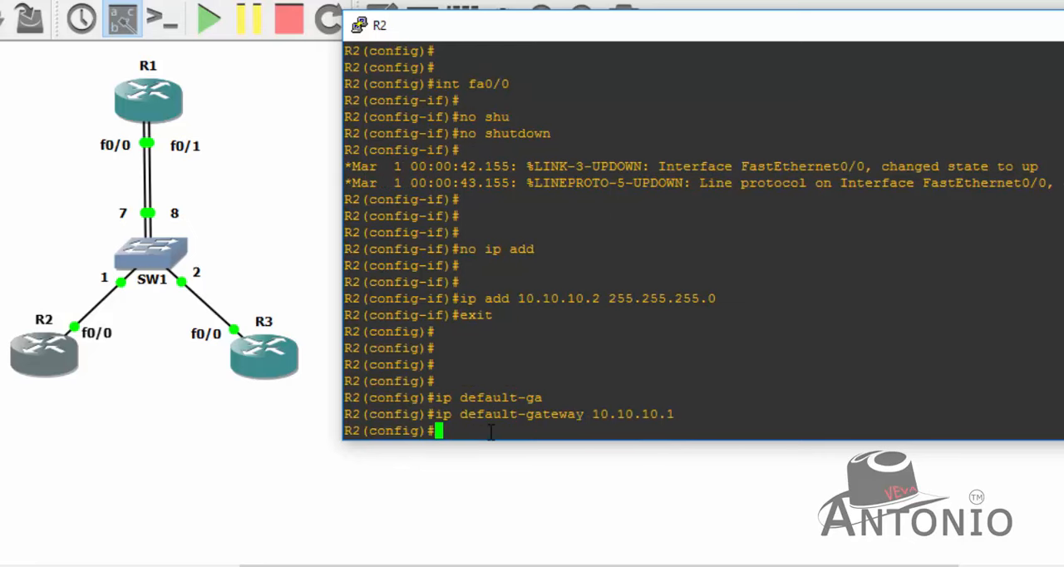
{"action": "type", "text": "end"}
{"action": "key", "text": "Return"}
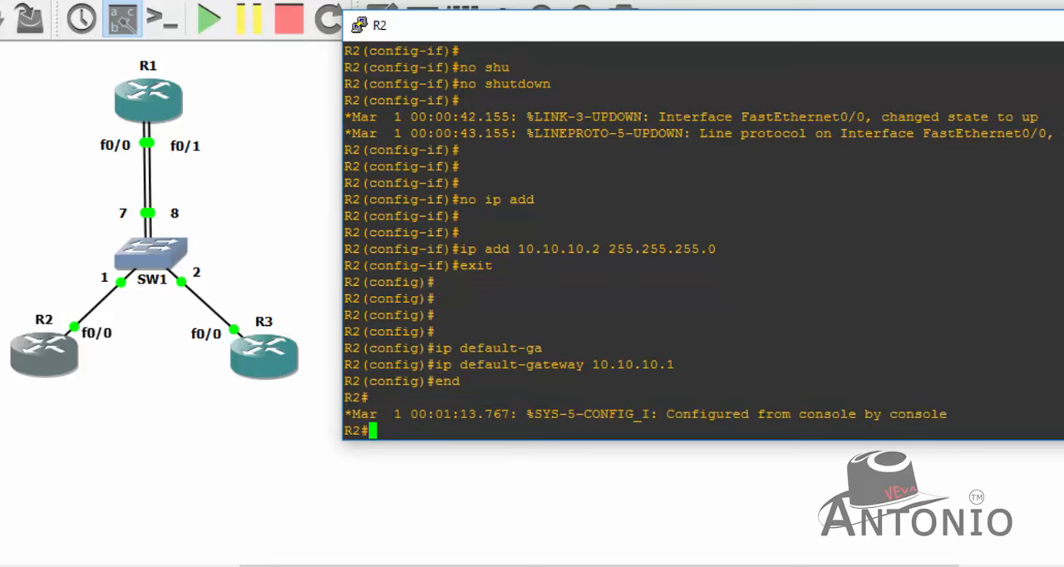
- Review the commands entered on R2 for disabling IP routing, enabling fa0/0 and assigning its address and subnet mask
{"action": "scroll", "coordinate": [695, 242], "scroll_direction": "up", "scroll_amount": 1}
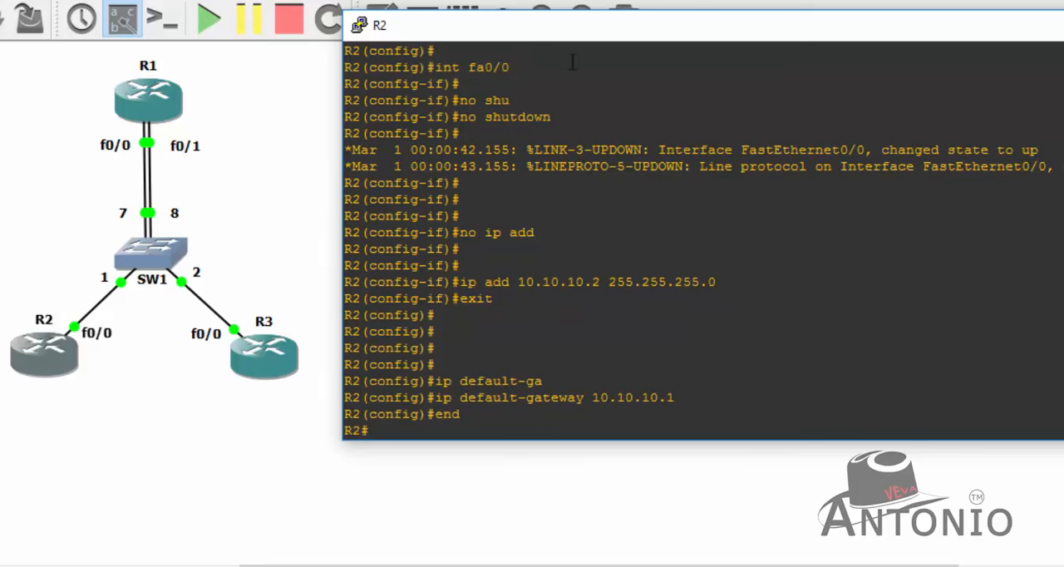
{"action": "left_click_drag", "start_coordinate": [526, 68], "coordinate": [435, 68]}
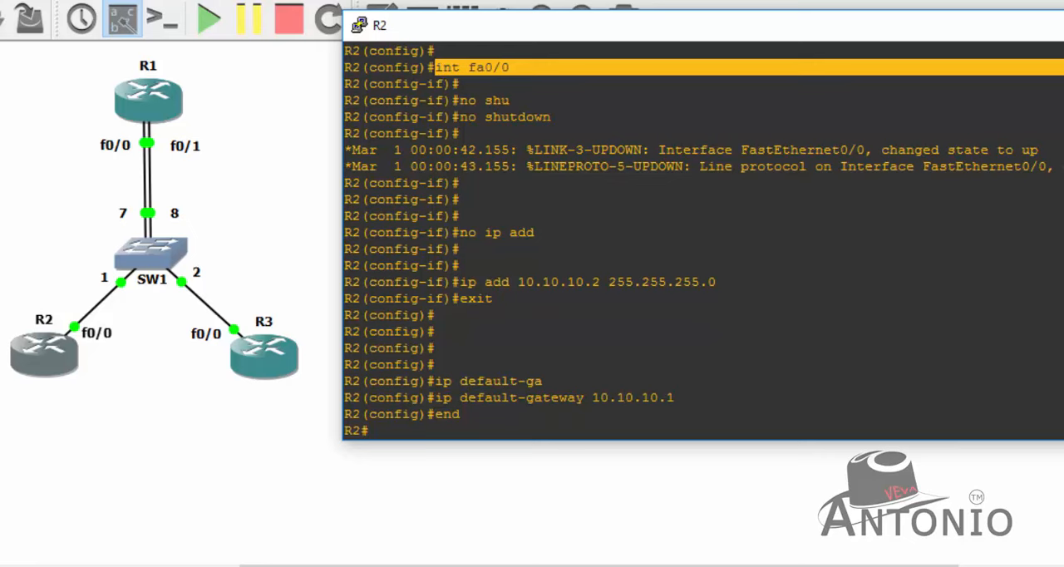
{"action": "scroll", "coordinate": [705, 248], "scroll_direction": "up", "scroll_amount": 2}
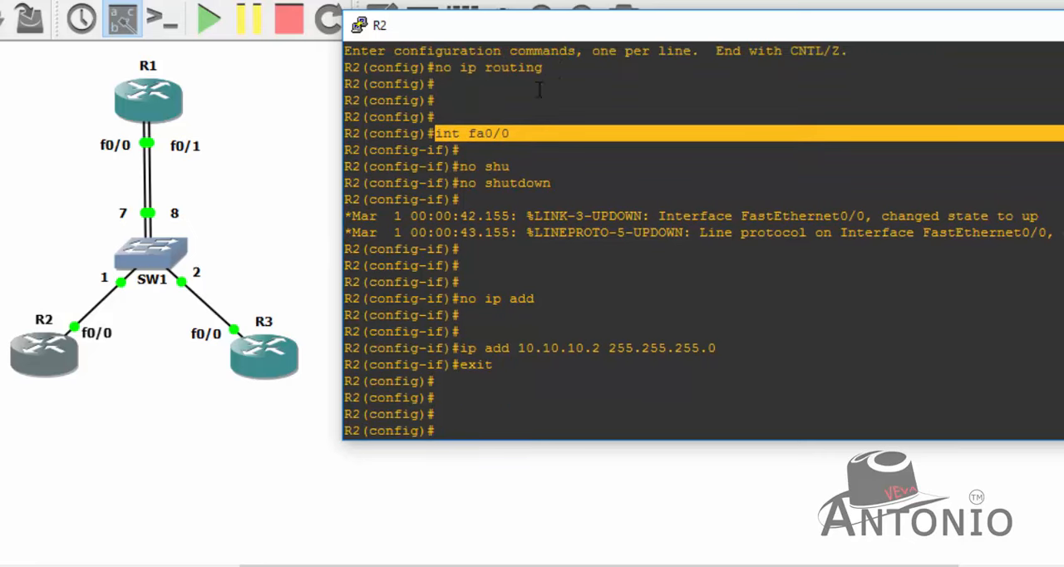
{"action": "left_click_drag", "start_coordinate": [557, 68], "coordinate": [439, 68]}
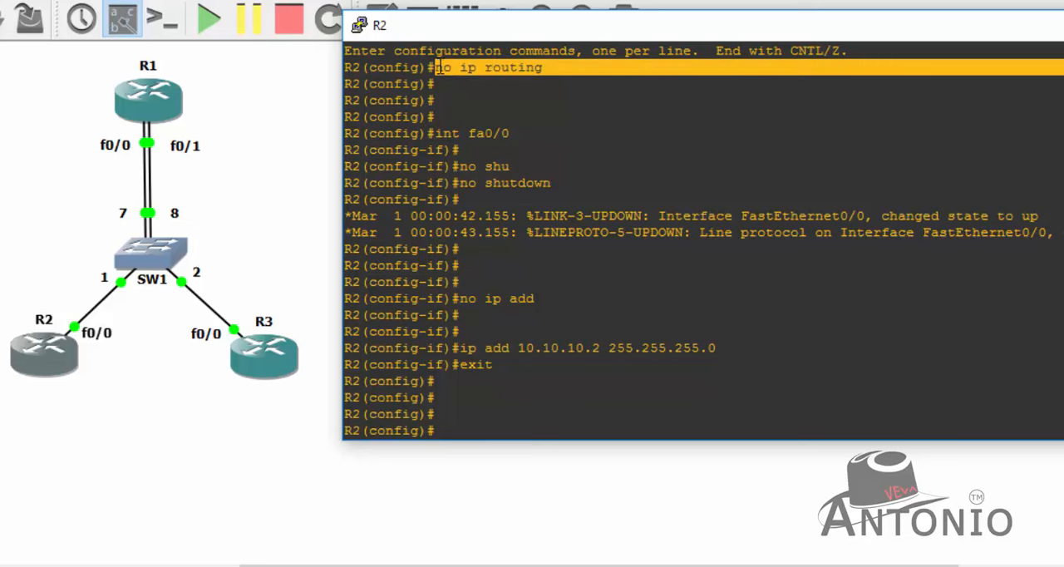
{"action": "left_click", "coordinate": [541, 133]}
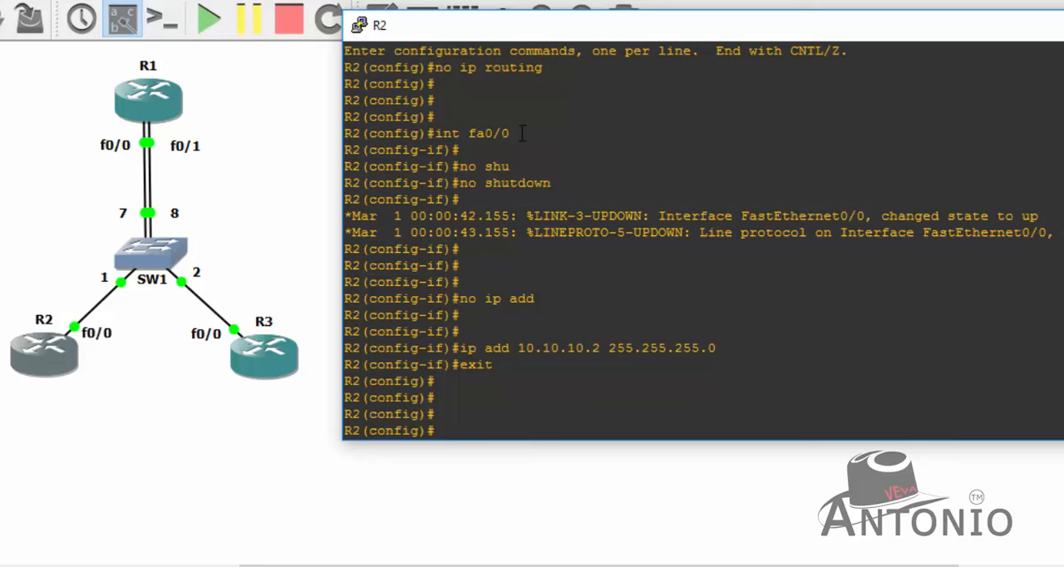
{"action": "left_click_drag", "start_coordinate": [523, 133], "coordinate": [438, 133]}
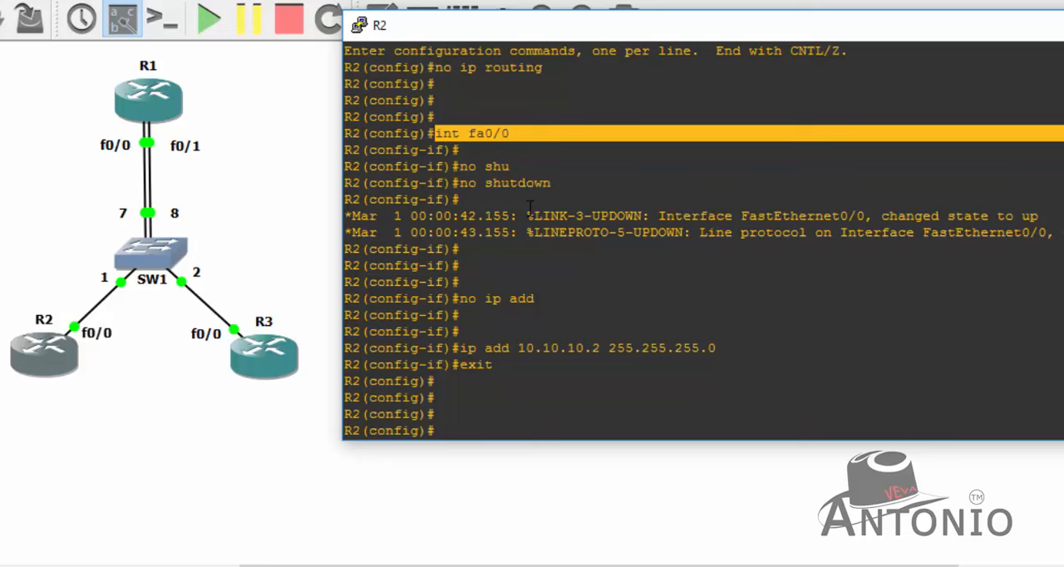
{"action": "left_click_drag", "start_coordinate": [552, 183], "coordinate": [460, 182]}
{"action": "left_click", "coordinate": [562, 247]}
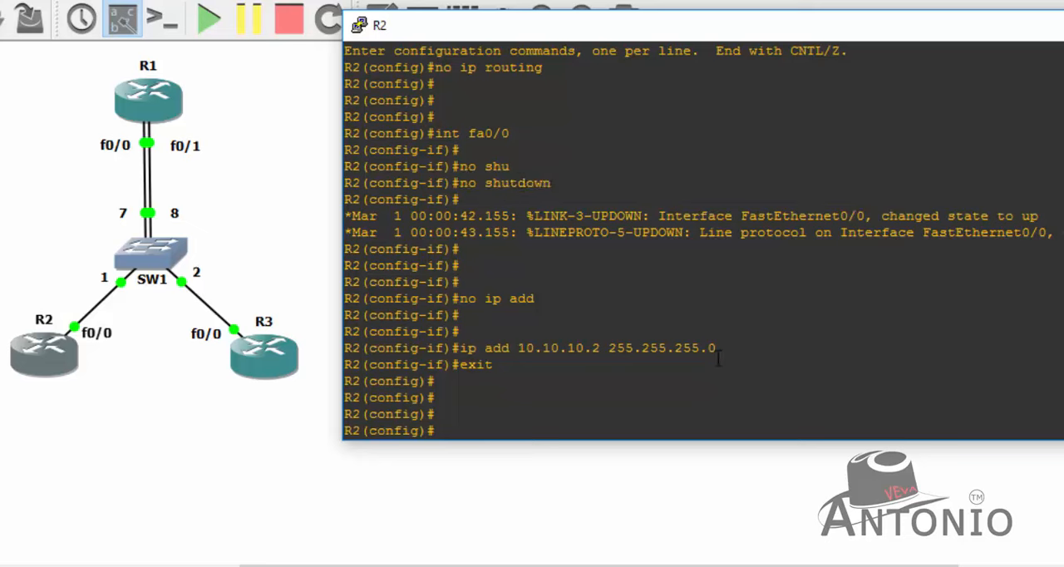
{"action": "left_click_drag", "start_coordinate": [724, 350], "coordinate": [584, 348]}
{"action": "left_click", "coordinate": [619, 349]}
{"action": "left_click_drag", "start_coordinate": [723, 358], "coordinate": [615, 353]}
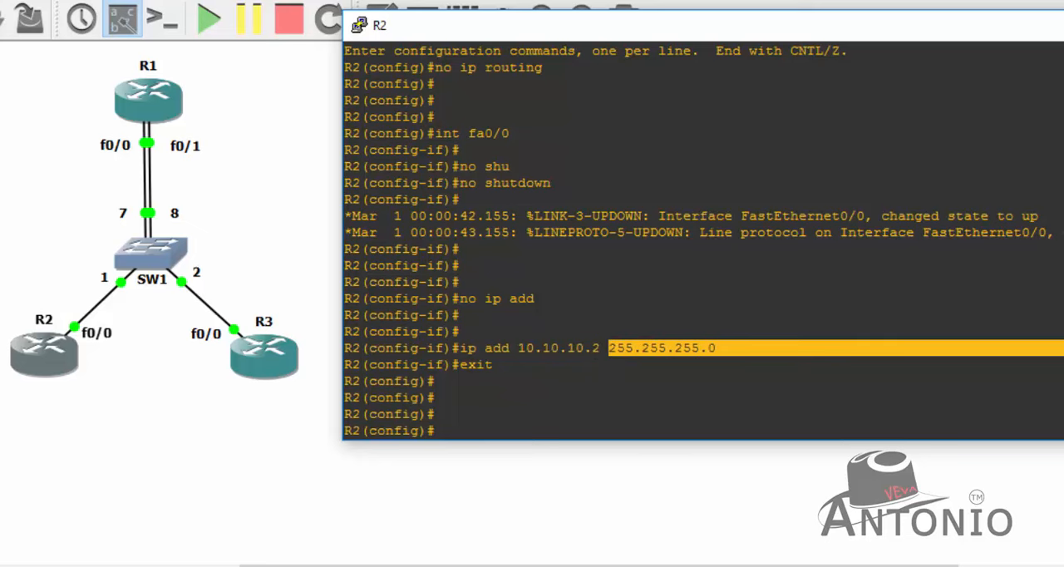
- Examine R2's fa0/0 address and compare it with the default gateway command in the console history
{"action": "type", "text": "ip default-ga"}
{"action": "key", "text": "Tab"}
{"action": "type", "text": "10.10.10.1"}
{"action": "key", "text": "Return"}
{"action": "type", "text": "end"}
{"action": "key", "text": "Return"}
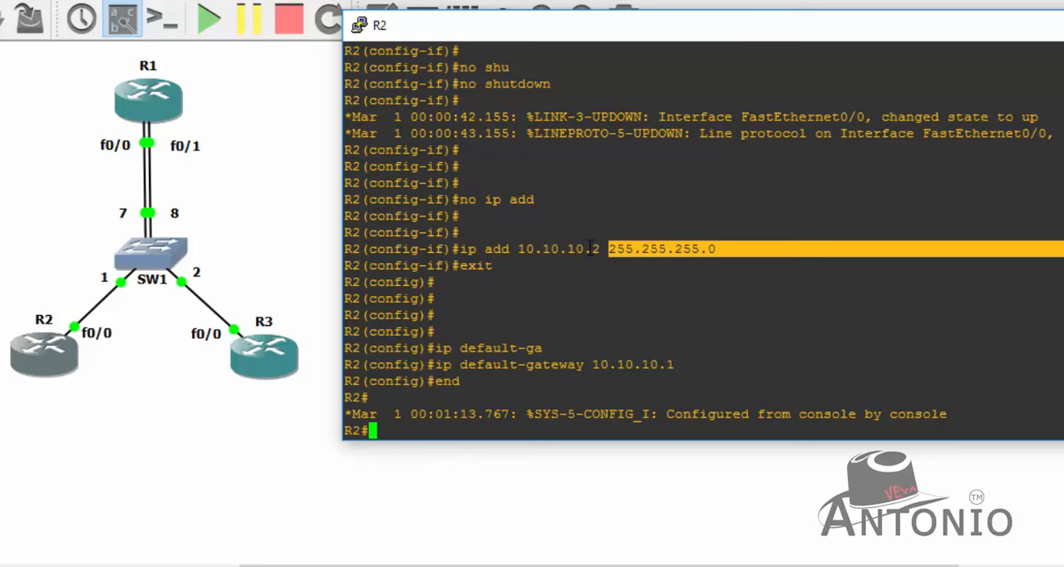
{"action": "left_click_drag", "start_coordinate": [596, 250], "coordinate": [519, 250]}
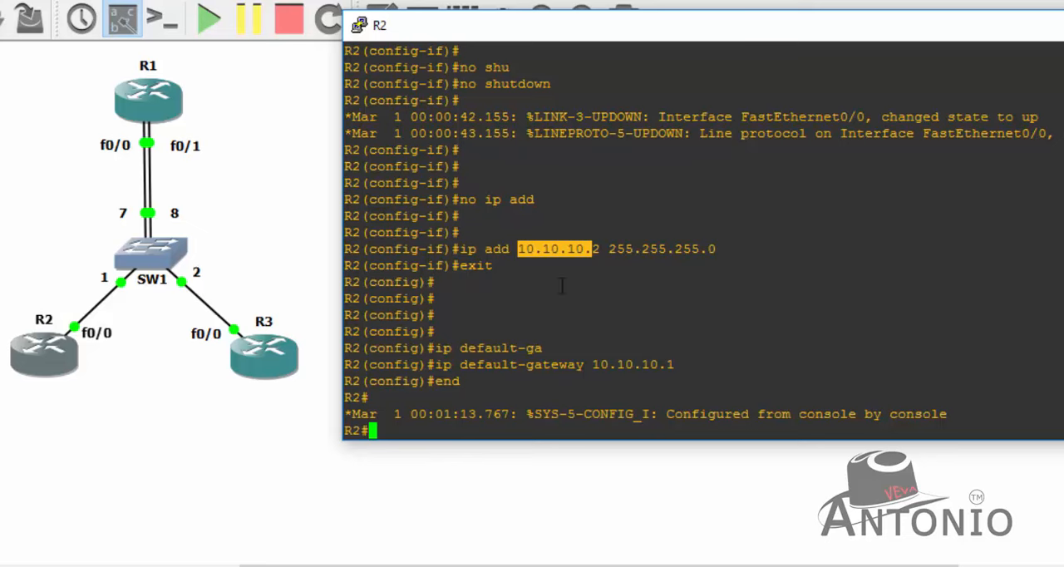
{"action": "left_click", "coordinate": [660, 354]}
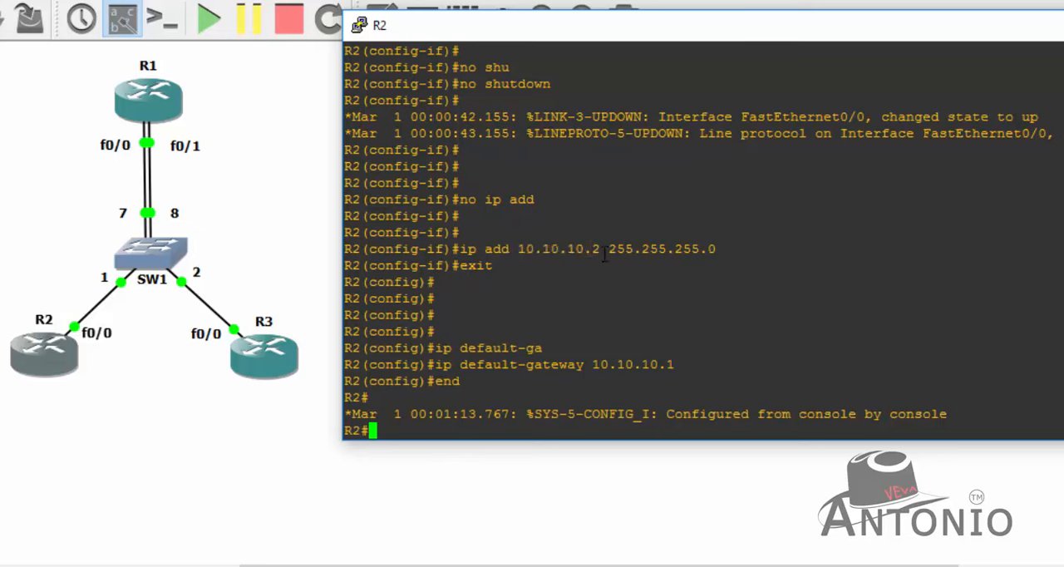
{"action": "left_click_drag", "start_coordinate": [607, 250], "coordinate": [517, 249]}
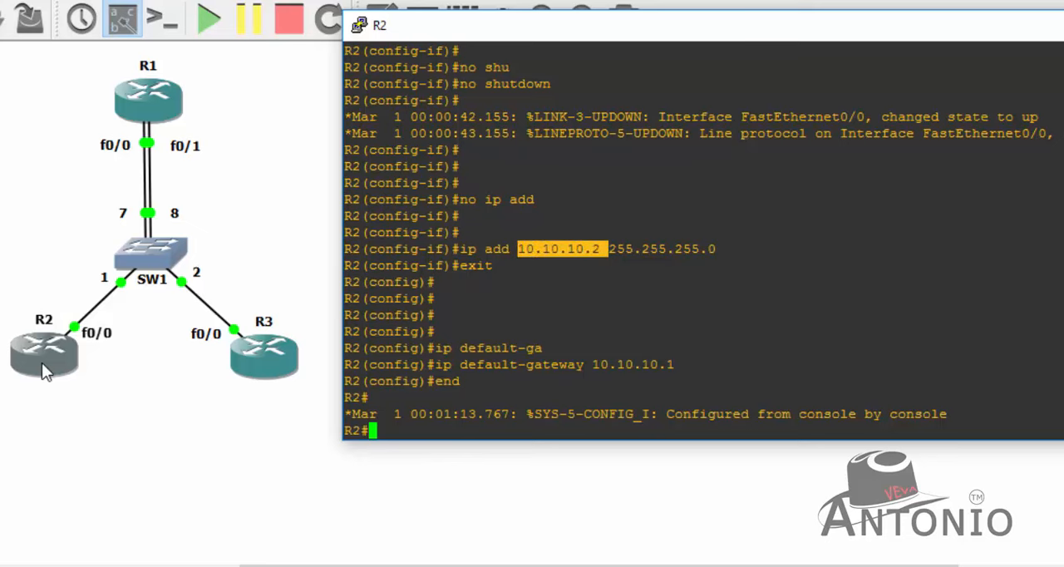
{"action": "left_click_drag", "start_coordinate": [698, 362], "coordinate": [596, 366]}
{"action": "left_click", "coordinate": [637, 376]}
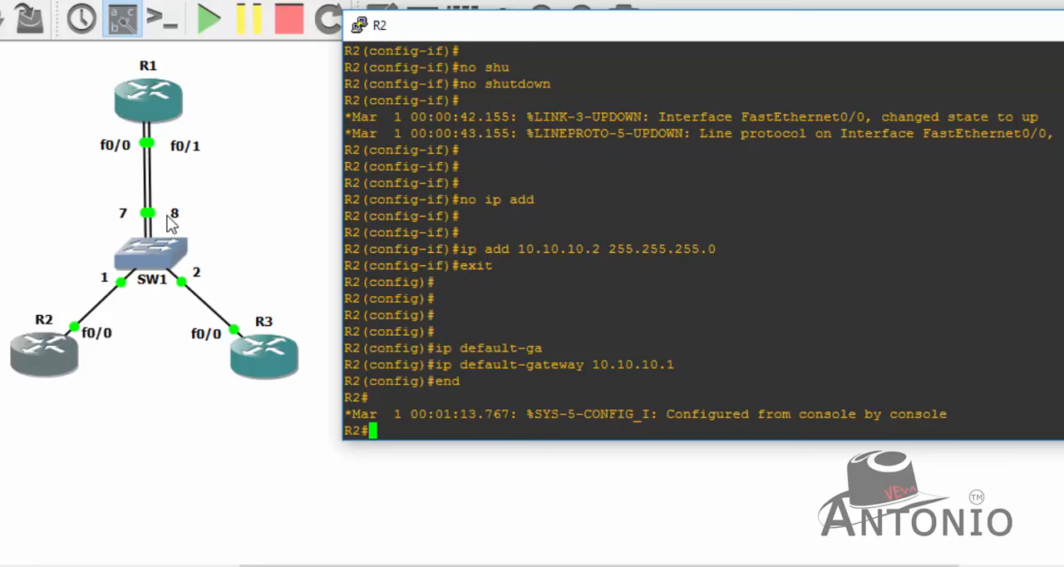
{"action": "double_click", "coordinate": [545, 365]}
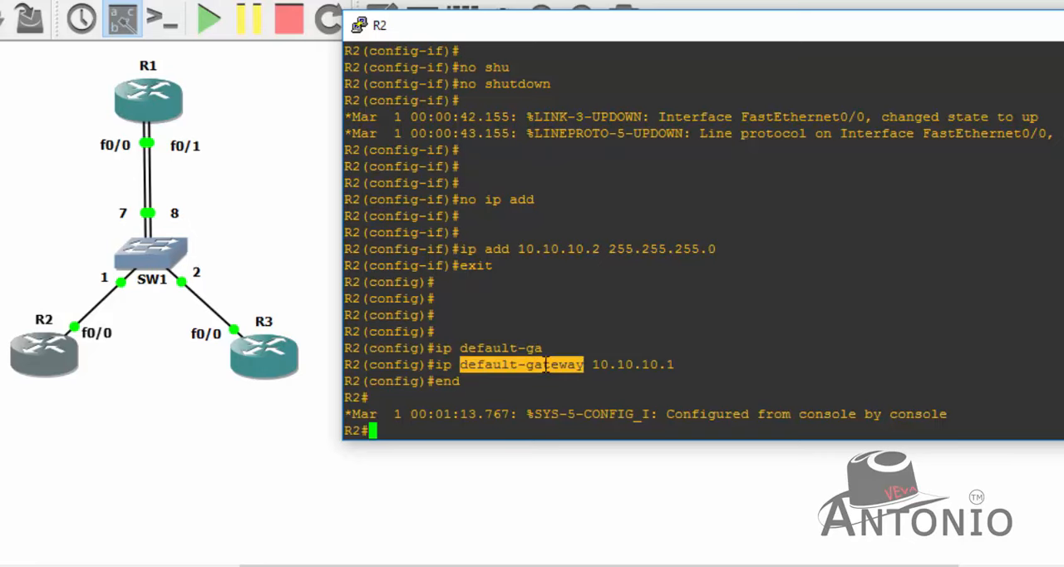
- Display R2's running configuration for interface fa0/0 with show run int fa0/0 and check the IP address line
{"action": "key", "text": "Return"}
{"action": "key", "text": "Return"}
{"action": "key", "text": "Return"}
{"action": "key", "text": "Return"}
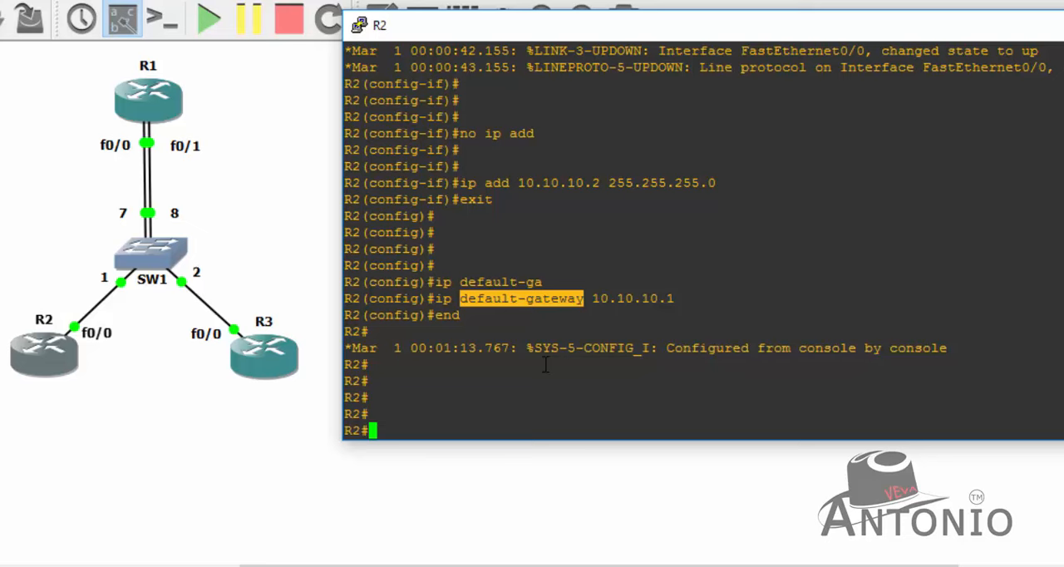
{"action": "type", "text": "show run "}
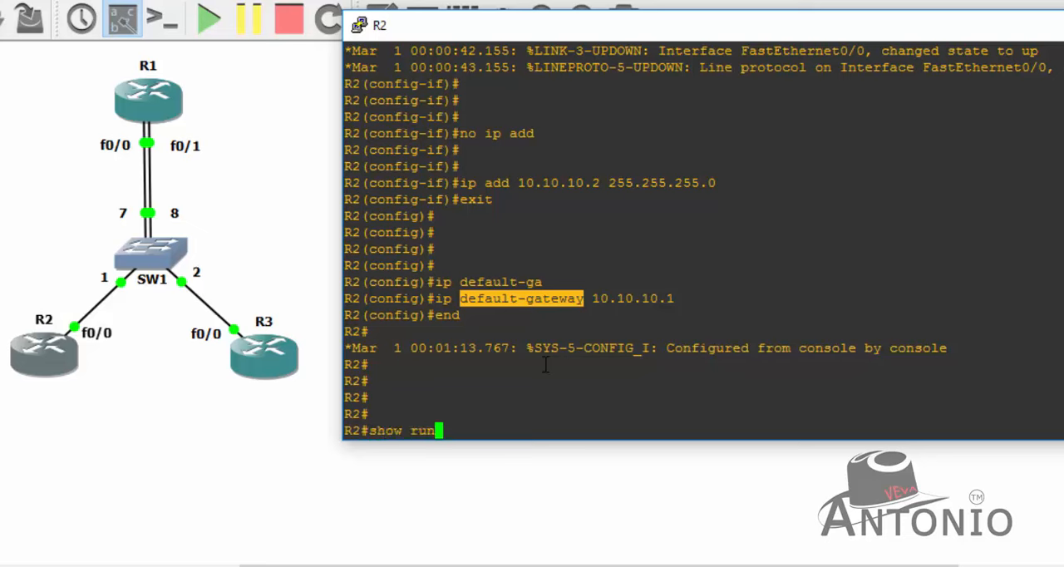
{"action": "type", "text": "int fa00"}
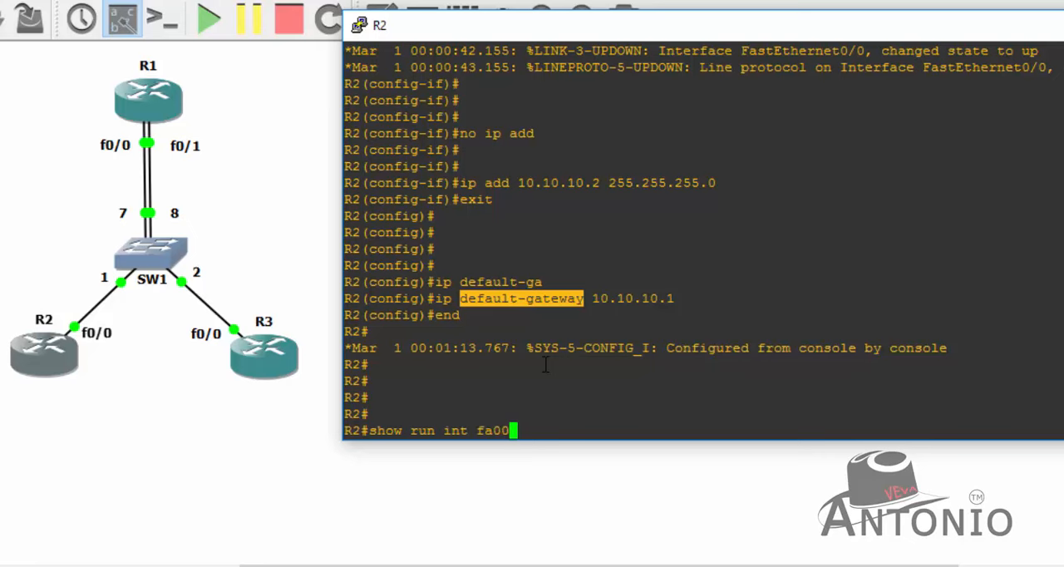
{"action": "key", "text": "BackSpace"}
{"action": "type", "text": "/0"}
{"action": "key", "text": "Return"}
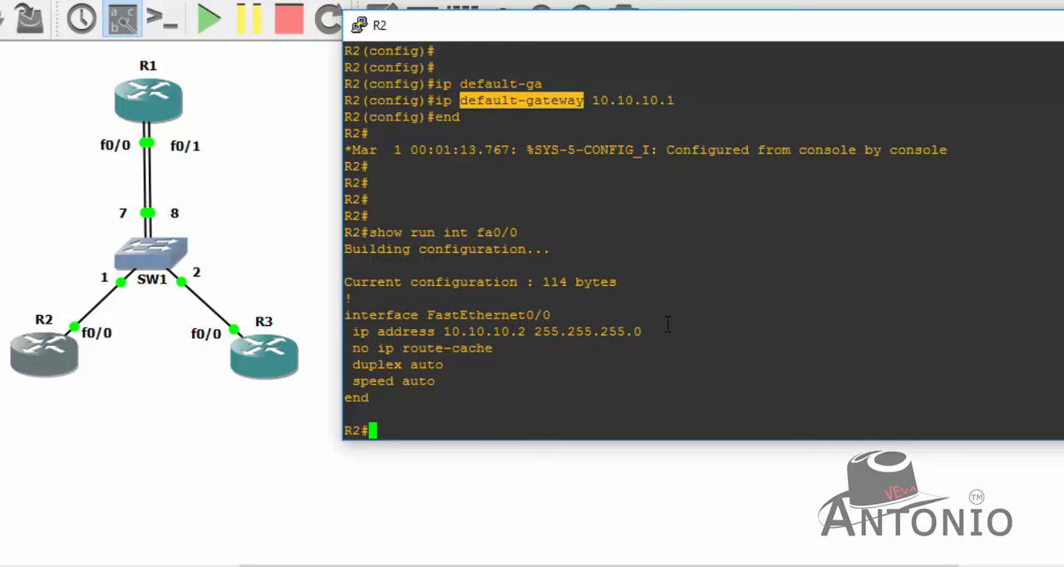
{"action": "left_click_drag", "start_coordinate": [667, 326], "coordinate": [355, 335]}
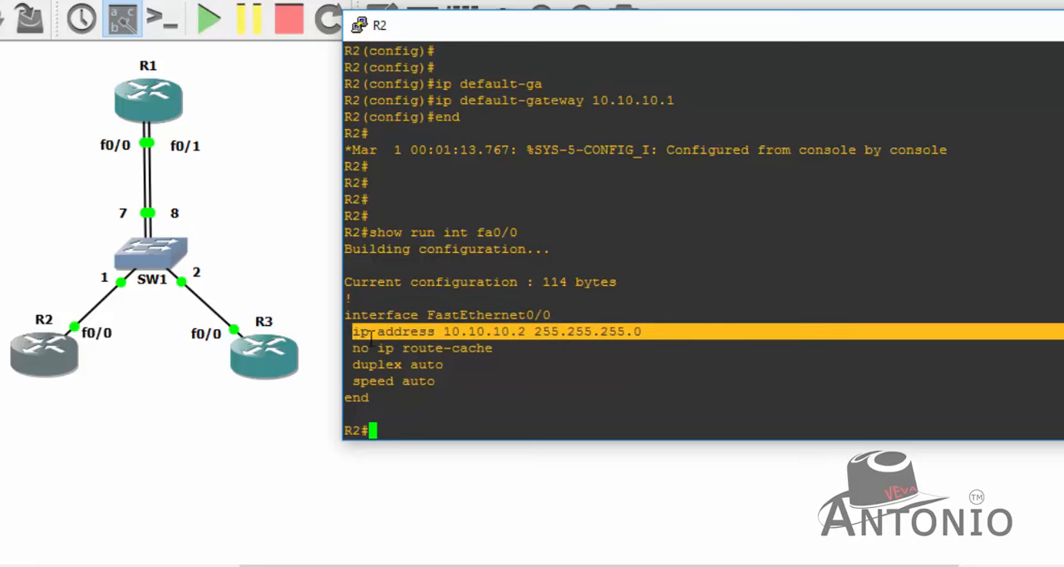
{"action": "left_click", "coordinate": [469, 380]}
- Check R2's default gateway by filtering the running configuration with show run | inc ip default
{"action": "key", "text": "Return"}
{"action": "key", "text": "Return"}
{"action": "key", "text": "Return"}
{"action": "type", "text": "show "}
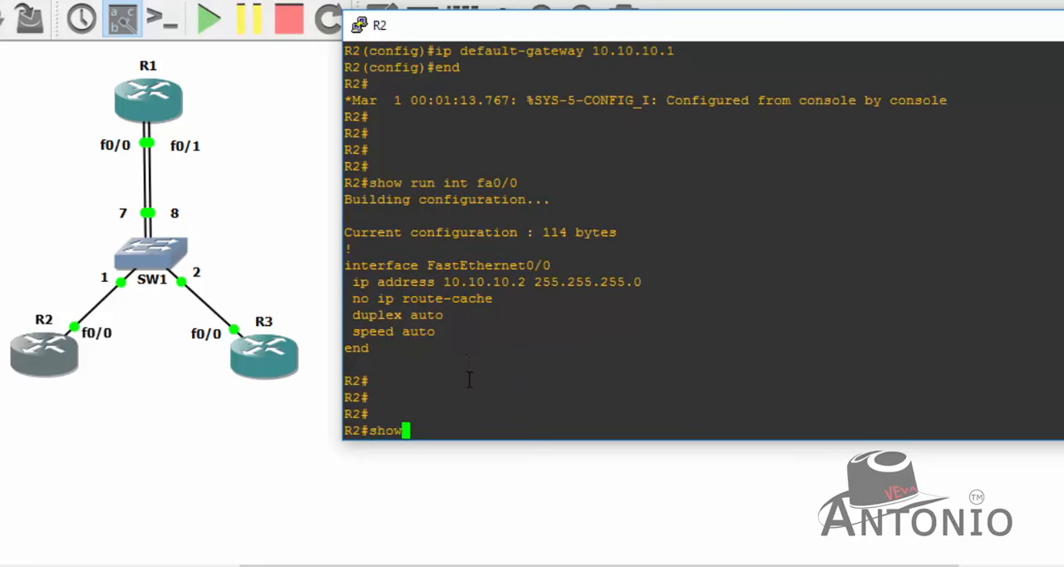
{"action": "type", "text": "run | in"}
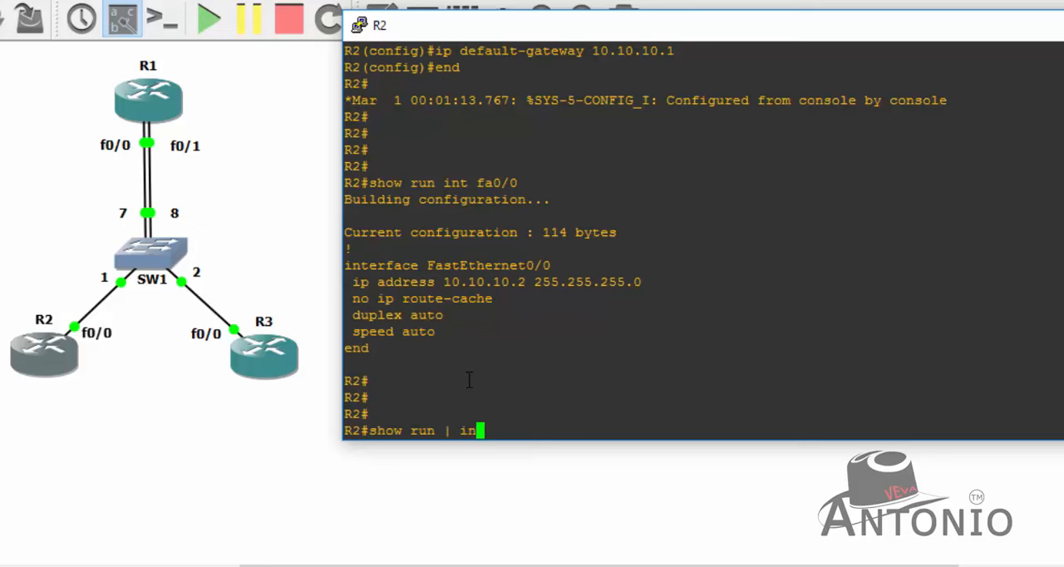
{"action": "type", "text": "c ip default"}
{"action": "key", "text": "Return"}
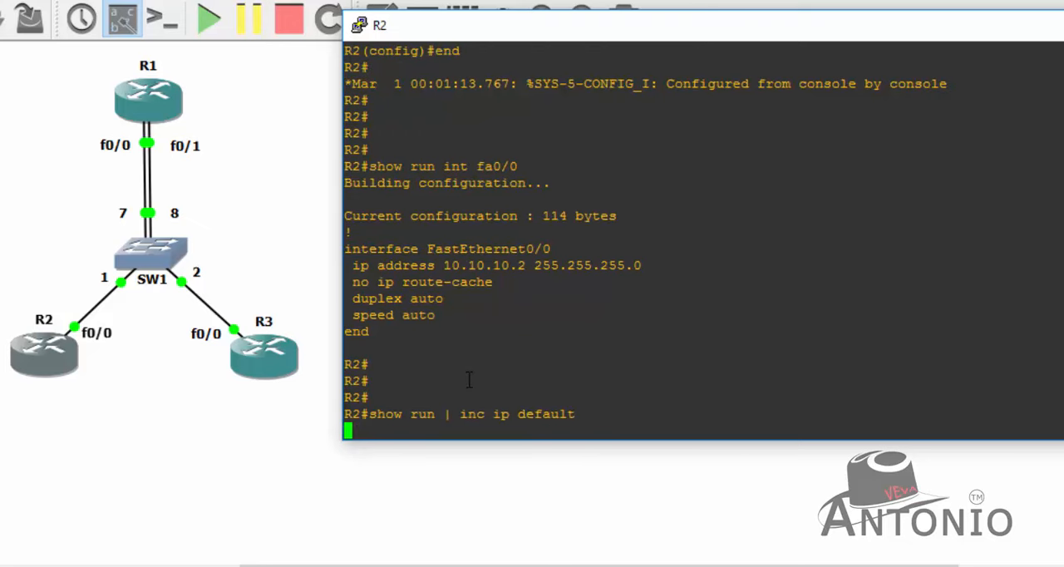
{"action": "left_click_drag", "start_coordinate": [590, 416], "coordinate": [356, 414]}
{"action": "left_click", "coordinate": [409, 425]}
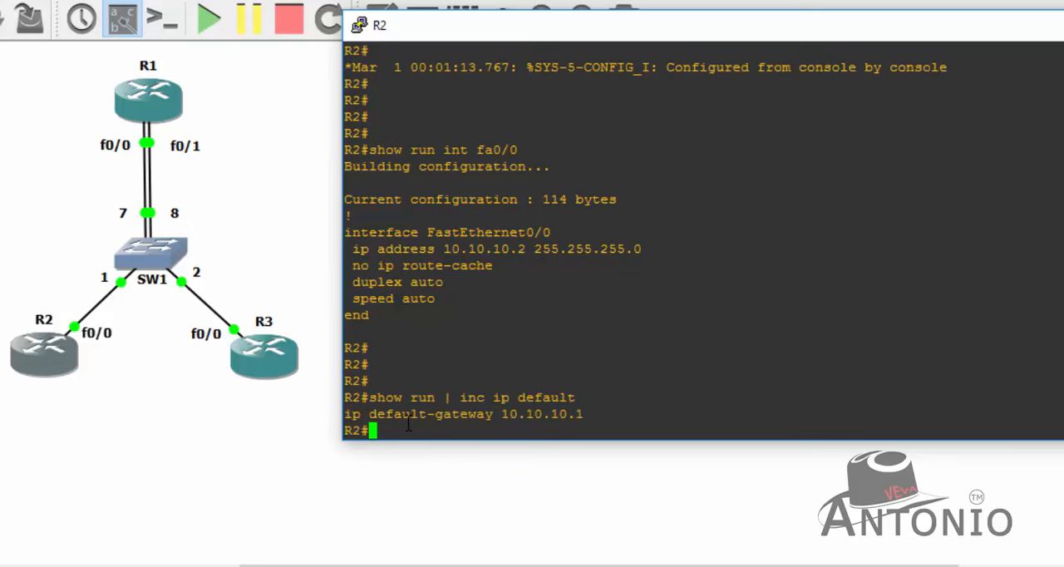
- Save R2's running configuration with the wr command
{"action": "key", "text": "Return"}
{"action": "key", "text": "Return"}
{"action": "type", "text": "wr"}
{"action": "key", "text": "Return"}
{"action": "key", "text": "Return"}
{"action": "key", "text": "Return"}
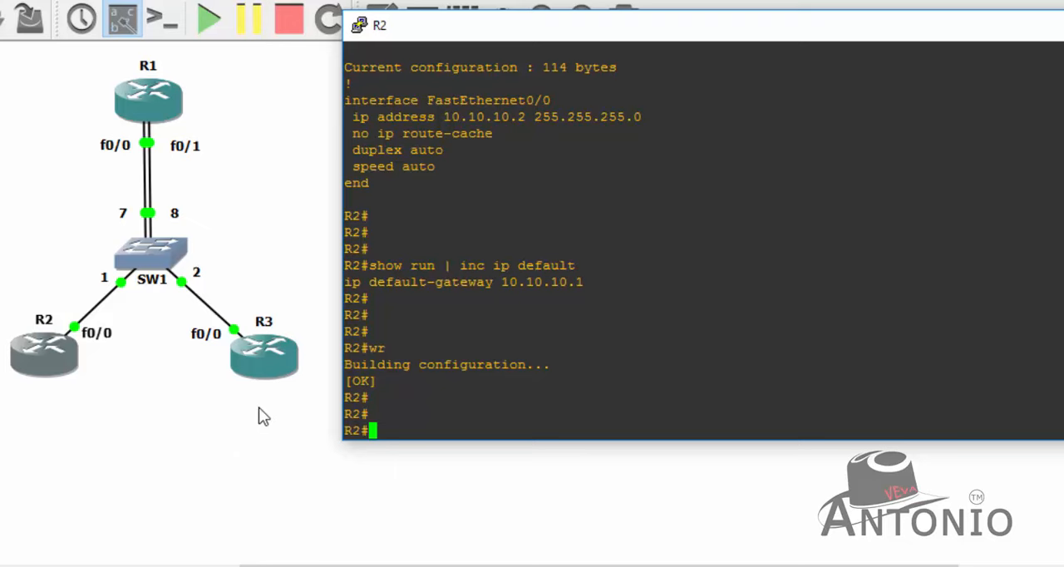
- Open R3's console, place its window beside the topology, and bring up the R3 prompt
{"action": "left_click", "coordinate": [262, 368]}
{"action": "right_click", "coordinate": [263, 363]}
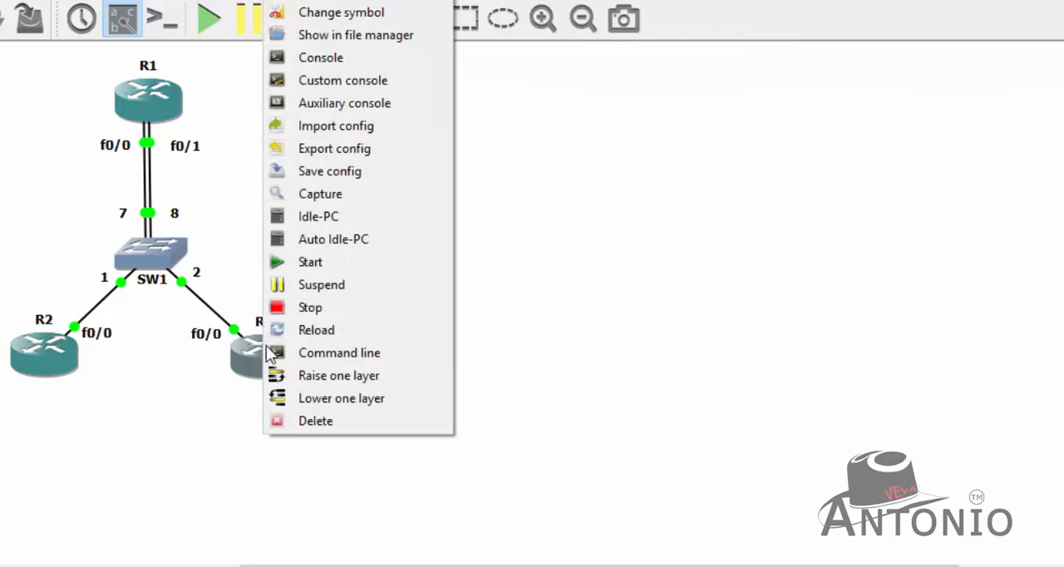
{"action": "left_click", "coordinate": [394, 57]}
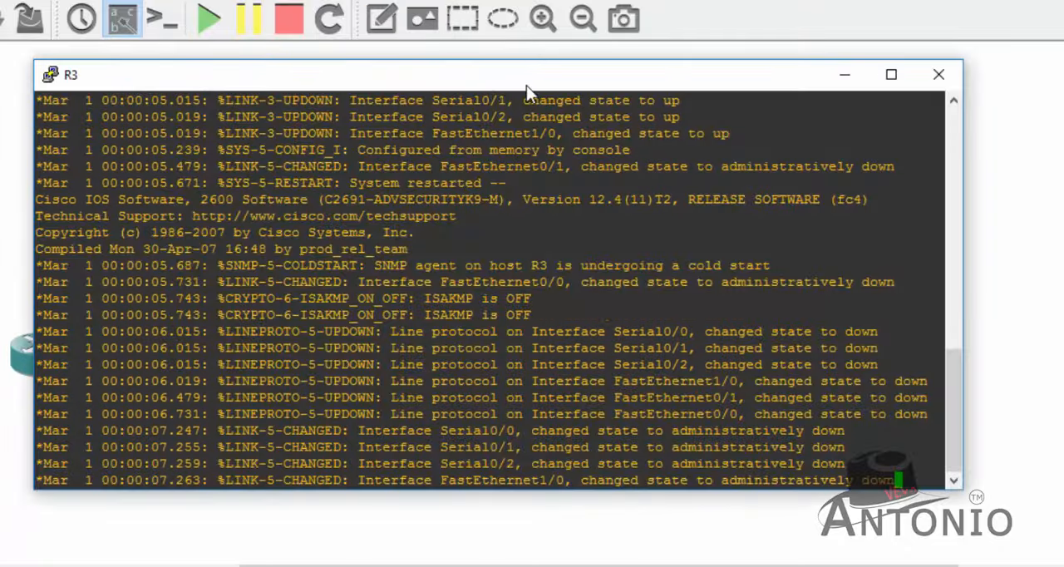
{"action": "left_click_drag", "start_coordinate": [478, 81], "coordinate": [807, 82]}
{"action": "key", "text": "Return"}
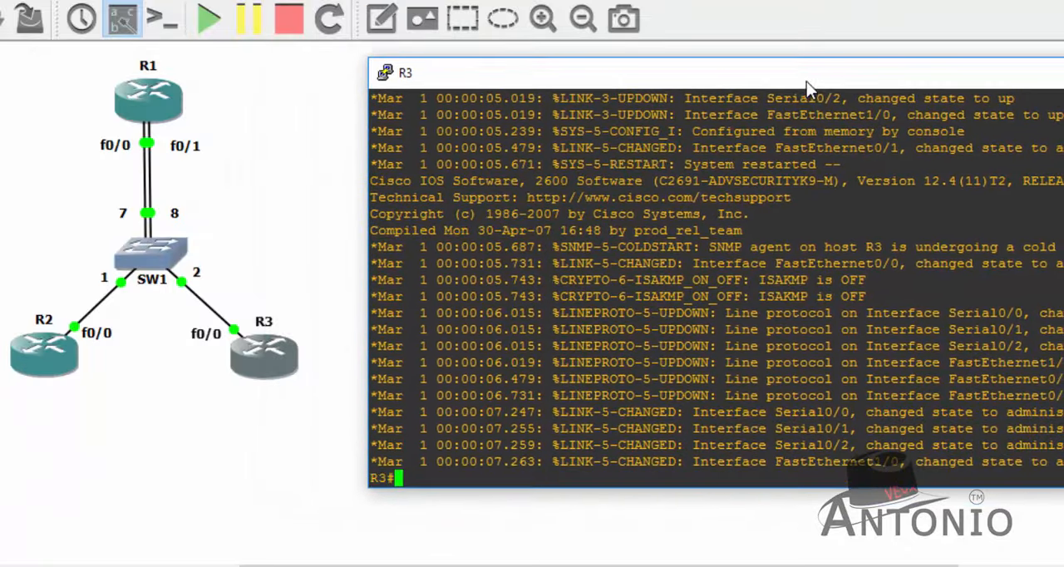
{"action": "key", "text": "Return"}
{"action": "key", "text": "Return"}
{"action": "key", "text": "Return"}
- Enter global configuration mode on R3 and disable routing with no ip routing
{"action": "key", "text": "Return"}
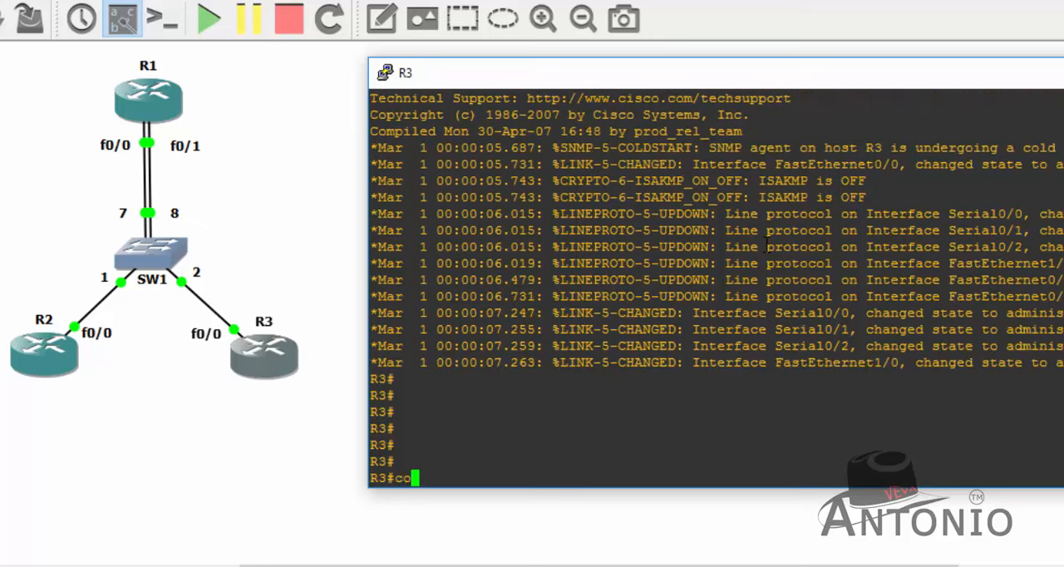
{"action": "type", "text": "conf t"}
{"action": "key", "text": "Return"}
{"action": "key", "text": "Return"}
{"action": "key", "text": "Return"}
{"action": "key", "text": "Return"}
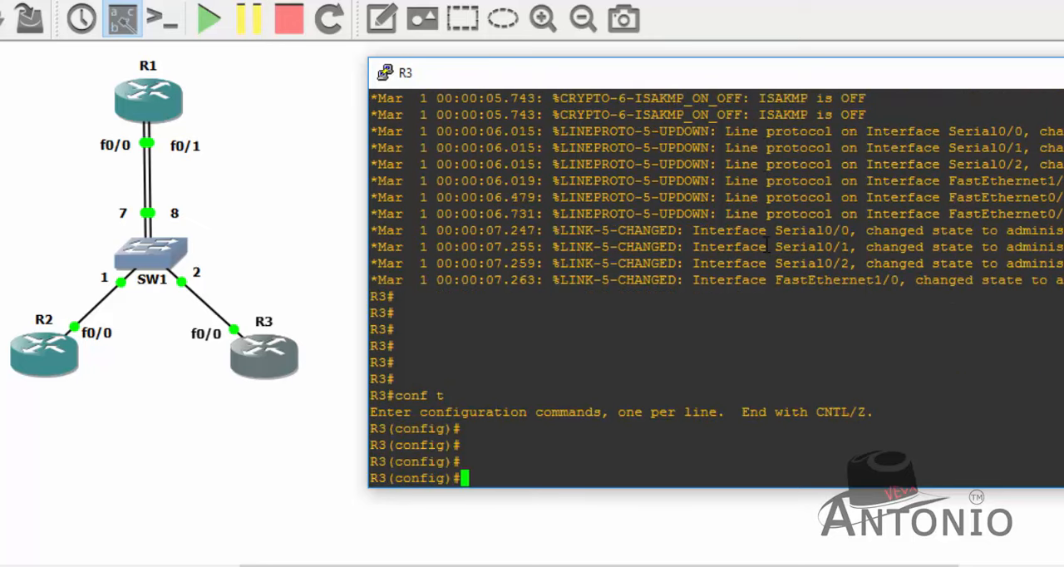
{"action": "left_click_drag", "start_coordinate": [569, 78], "coordinate": [551, 70]}
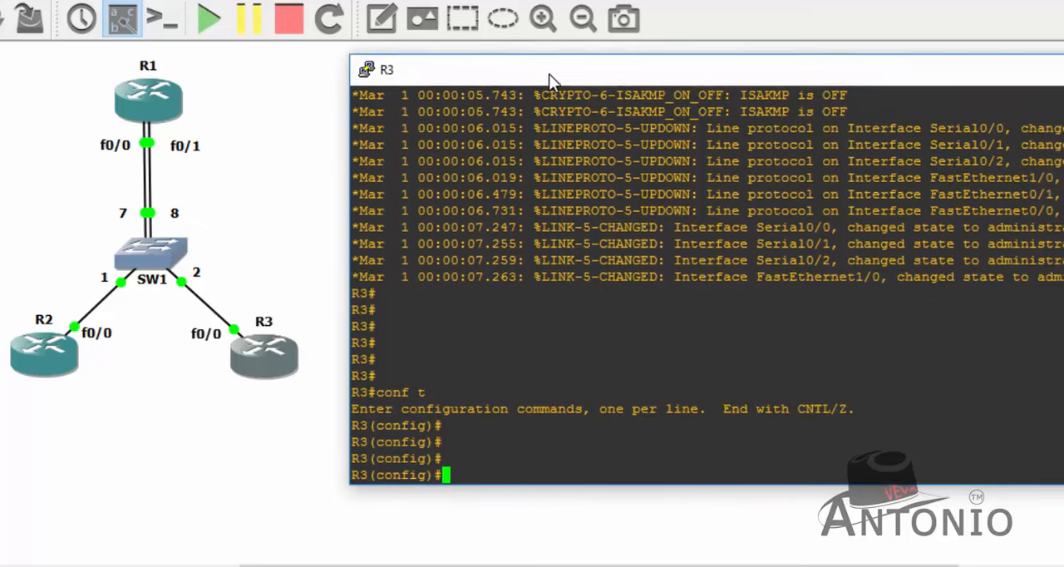
{"action": "key", "text": "Return"}
{"action": "key", "text": "Return"}
{"action": "type", "text": "no "}
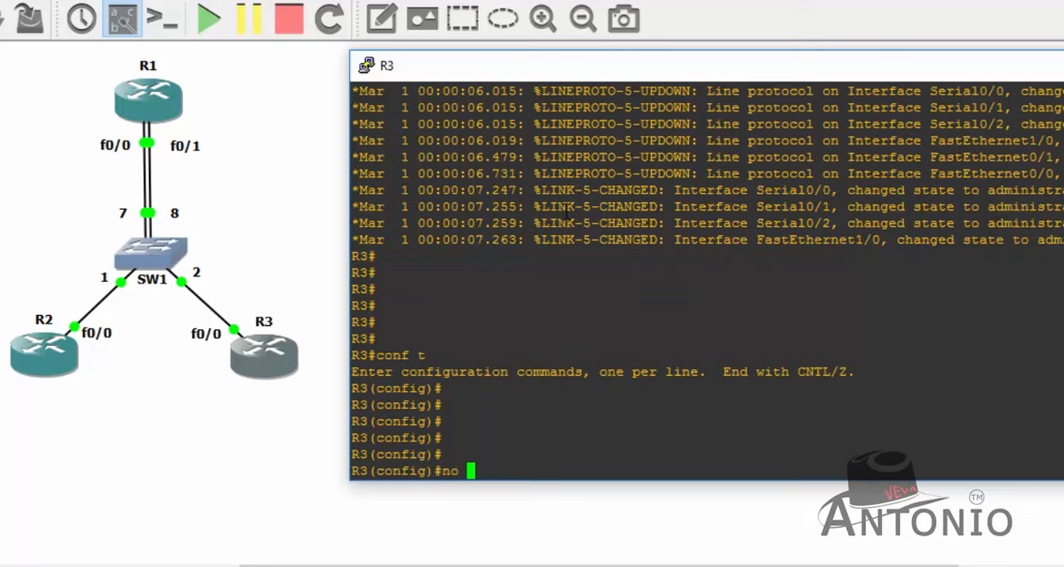
{"action": "type", "text": "ip routing"}
{"action": "key", "text": "Return"}
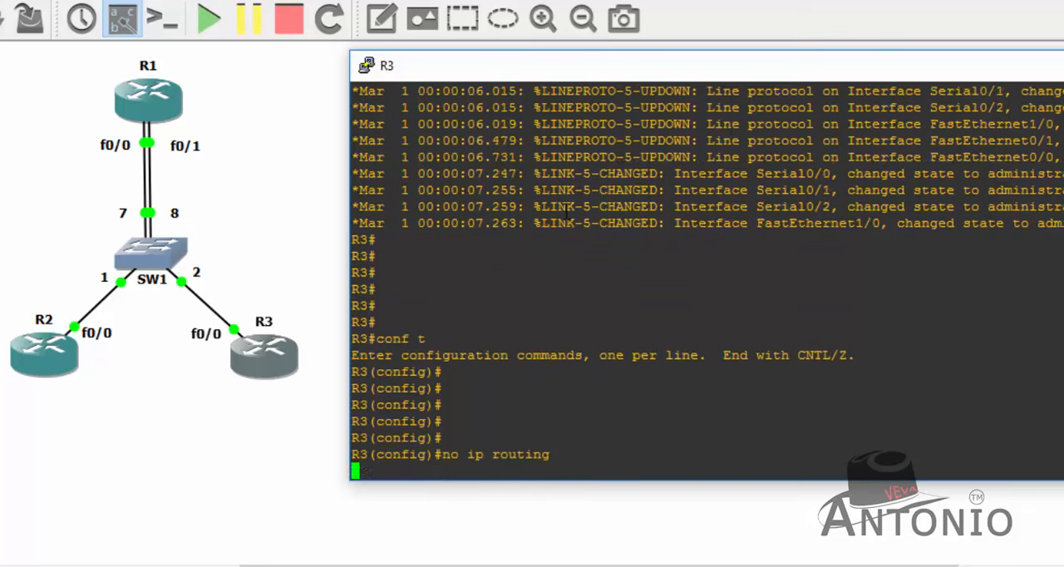
- Enter interface fa0/0 on R3 and enable it with no shutdown
{"action": "key", "text": "Return"}
{"action": "type", "text": "int fa0/0"}
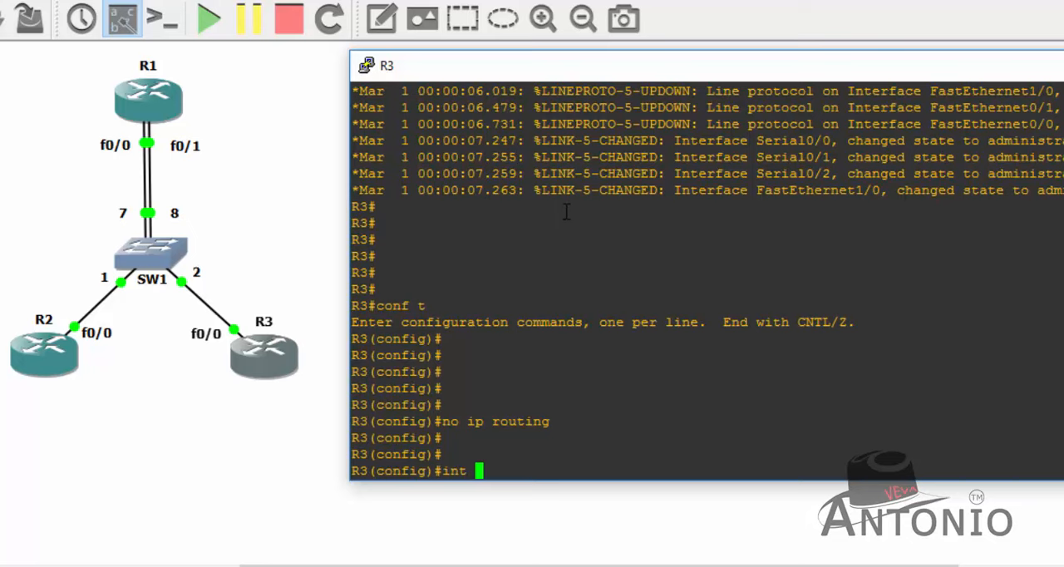
{"action": "key", "text": "Return"}
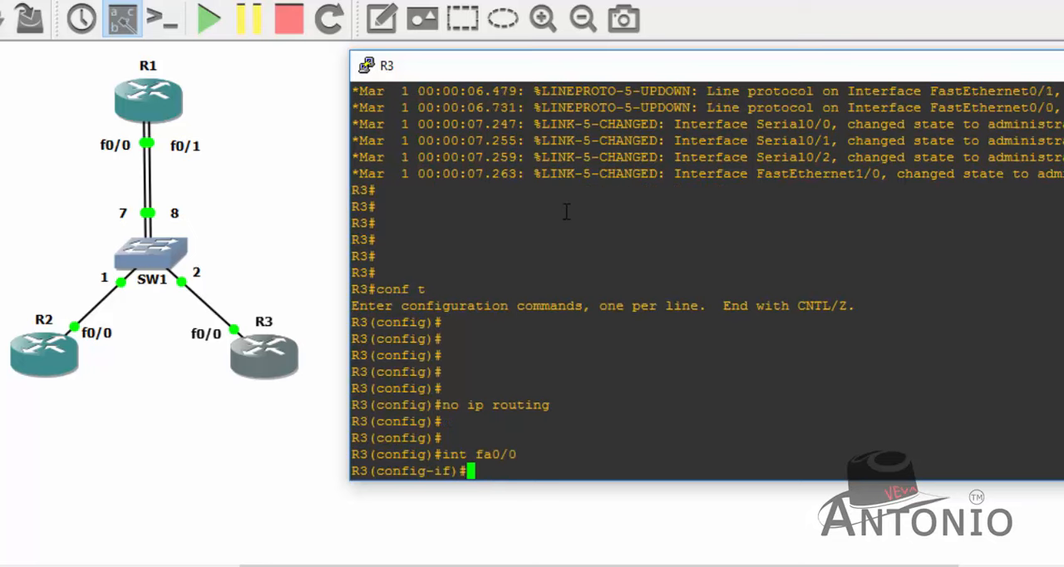
{"action": "type", "text": "no shu"}
{"action": "key", "text": "Tab"}
{"action": "key", "text": "Return"}
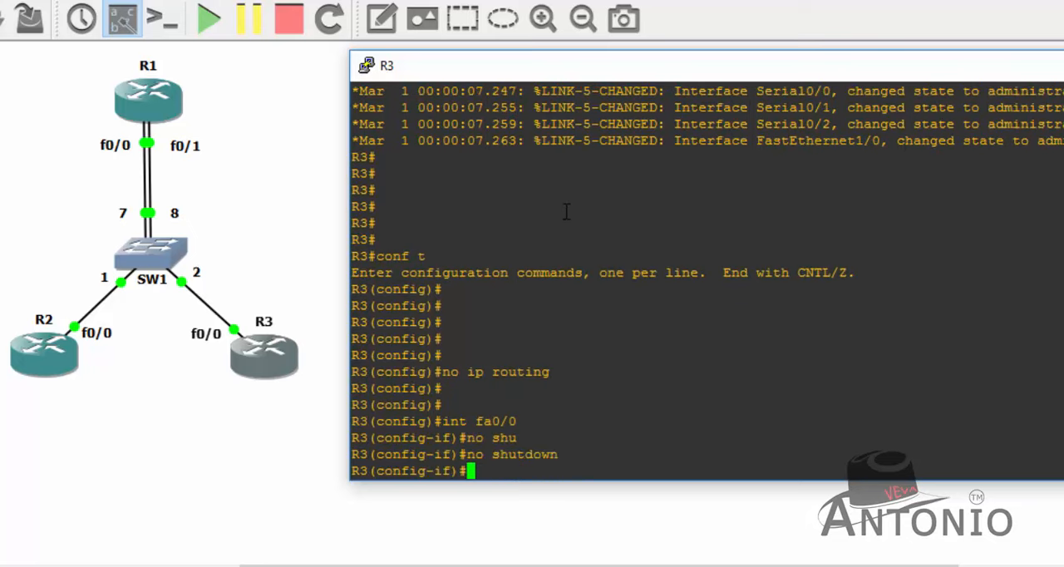
- Clear the IP address on R3's fa0/0, assign 20.20.20.2 255.255.255.0, and exit interface configuration
{"action": "type", "text": "no ip add"}
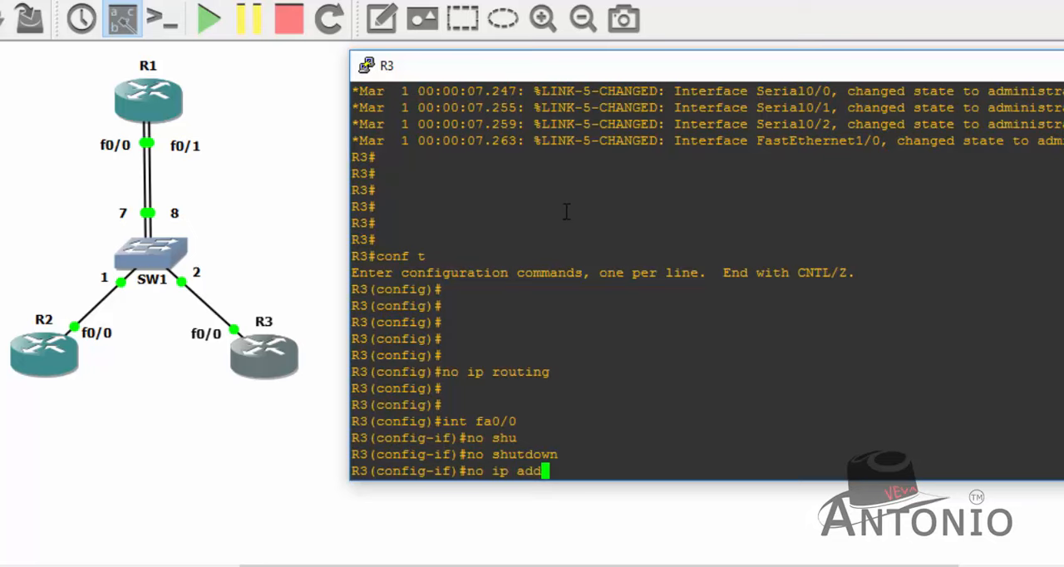
{"action": "key", "text": "Return"}
{"action": "type", "text": "ip add 2"}
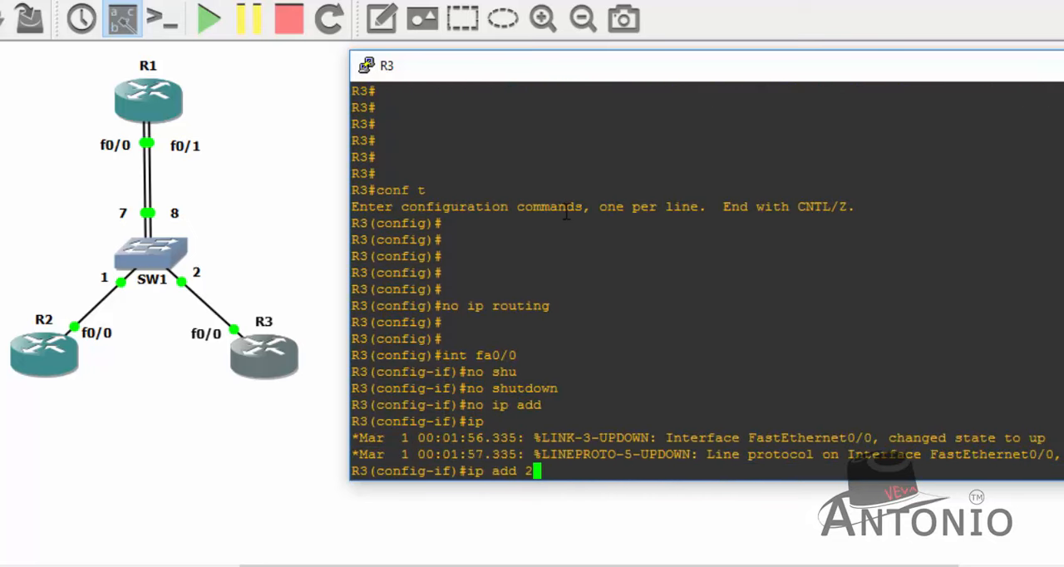
{"action": "type", "text": "0.20.20.2 255.2"}
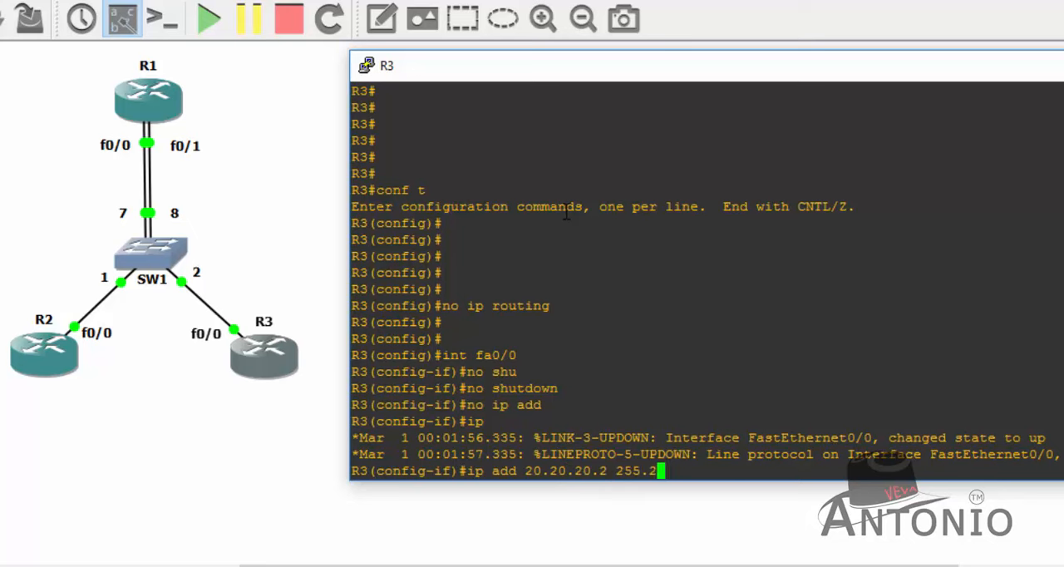
{"action": "type", "text": "55.255.0"}
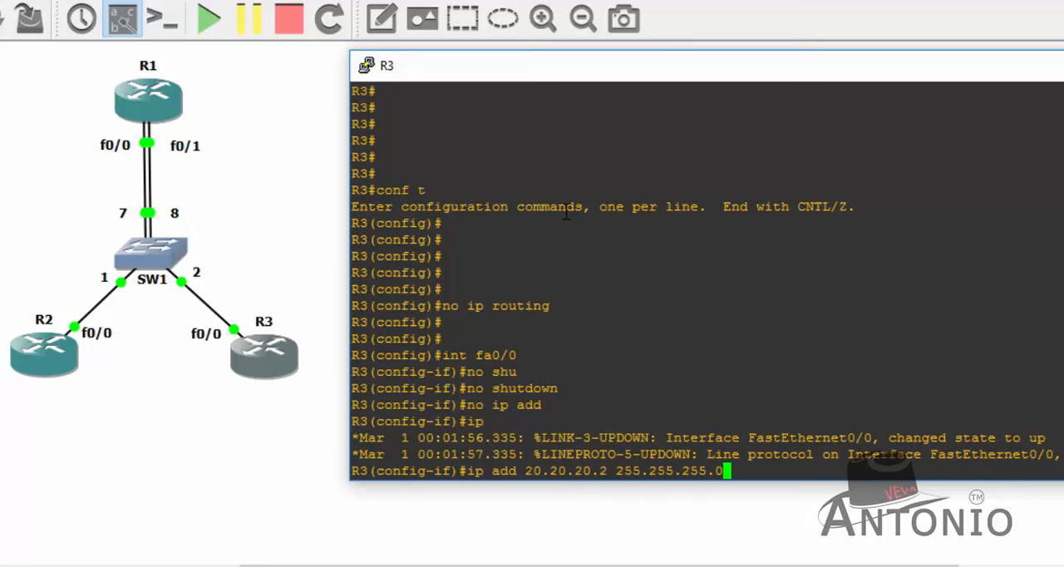
{"action": "key", "text": "Return"}
{"action": "type", "text": "exit"}
{"action": "key", "text": "Return"}
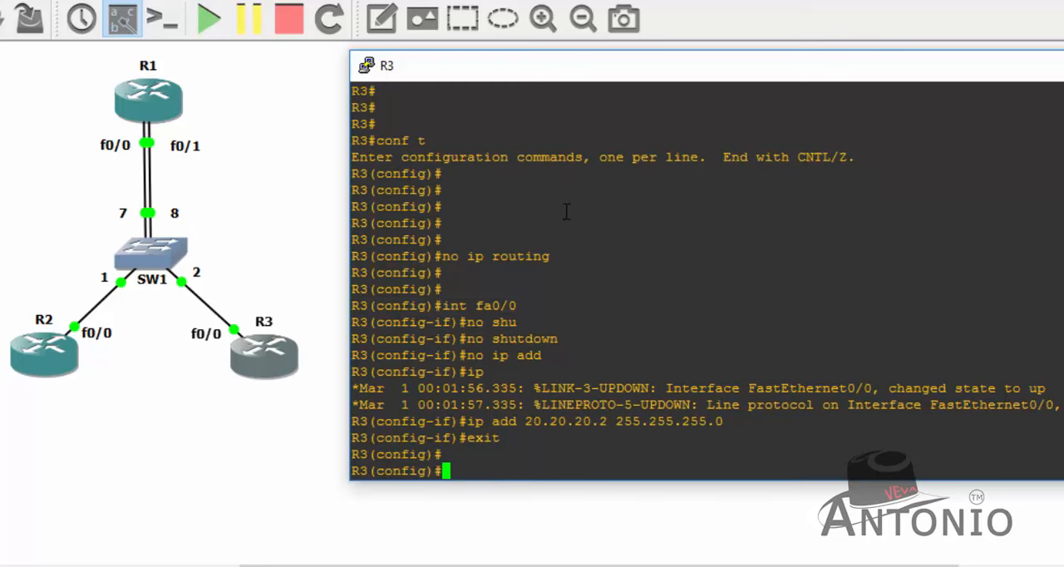
- Set R3's default gateway to 20.20.20.1 with ip default-gateway and end configuration mode
{"action": "type", "text": "ip default-"}
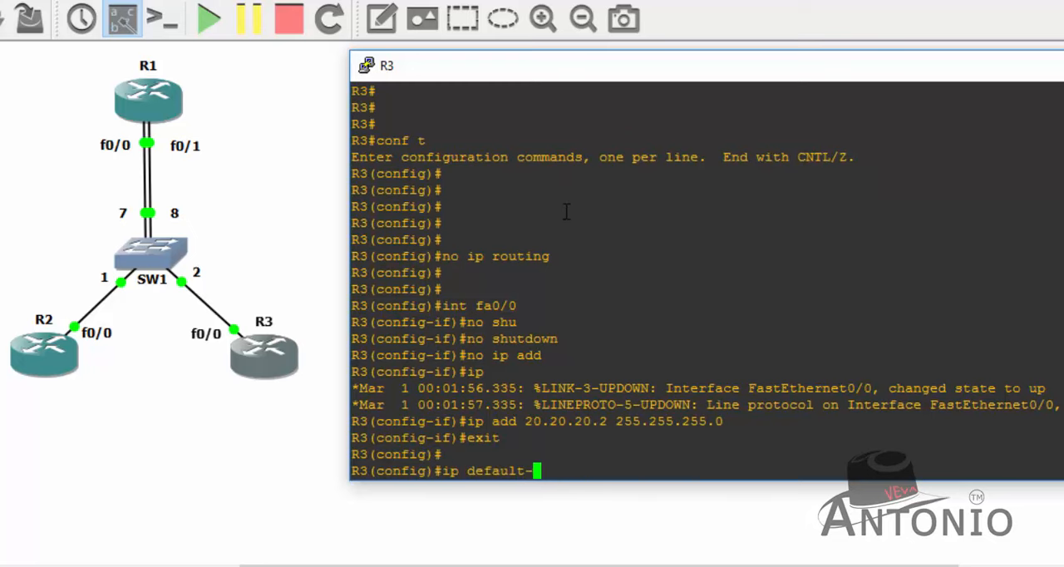
{"action": "type", "text": "ga"}
{"action": "key", "text": "Tab"}
{"action": "type", "text": "20.20"}
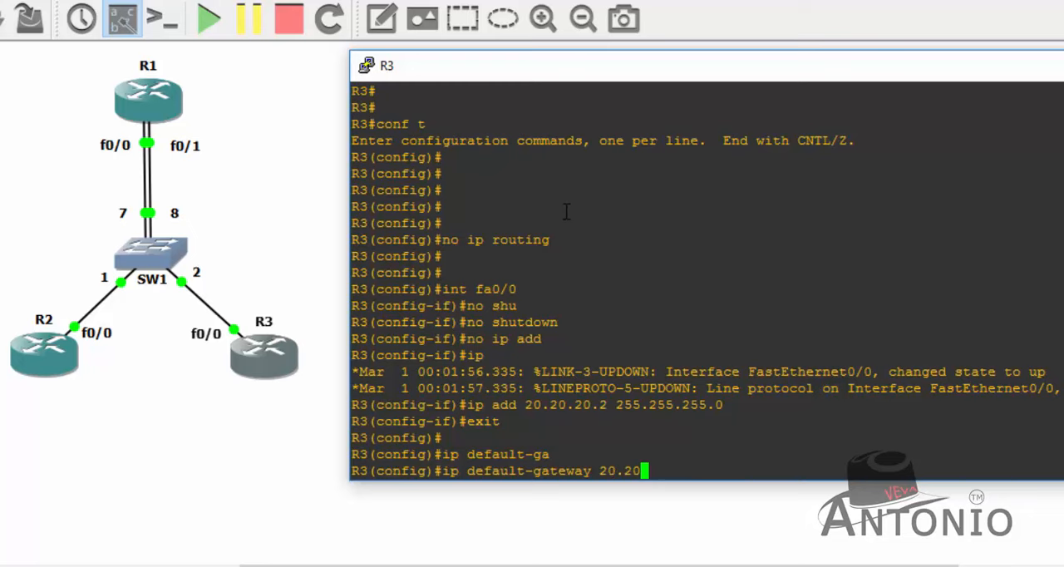
{"action": "type", "text": ".20.1"}
{"action": "key", "text": "Return"}
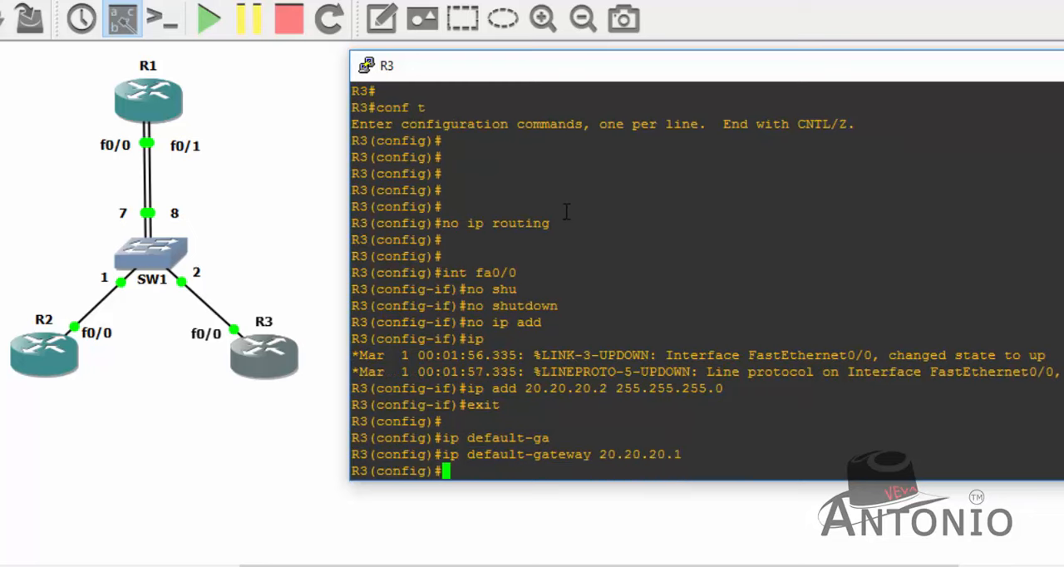
{"action": "type", "text": "end"}
{"action": "key", "text": "Return"}
{"action": "key", "text": "Return"}
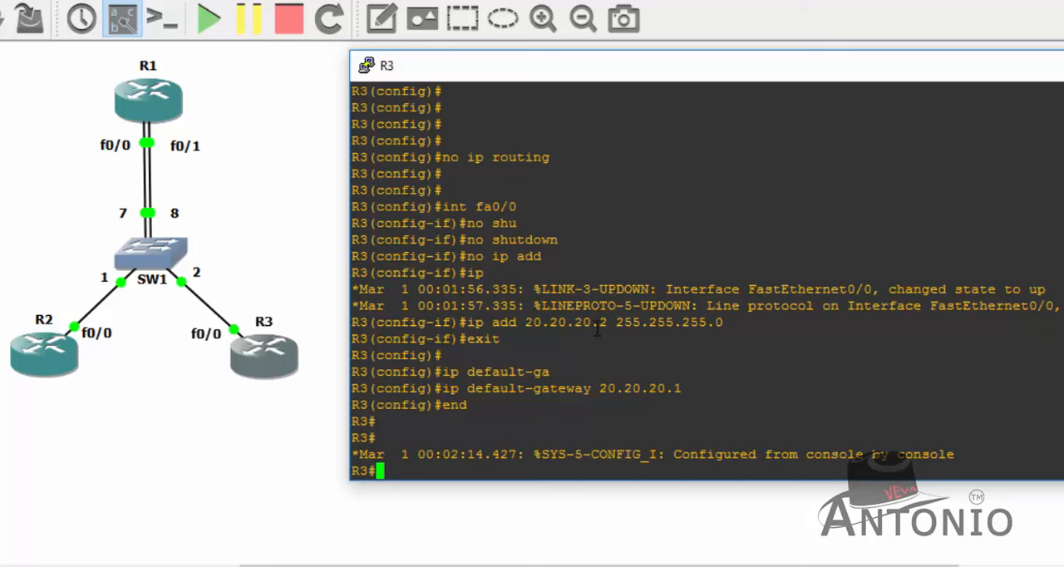
- Highlight the IP address and default gateway entered for R3 in the console output to review them
{"action": "mouse_move", "coordinate": [526, 322]}
{"action": "left_mouse_down"}
{"action": "mouse_move", "coordinate": [598, 322]}
{"action": "mouse_move", "coordinate": [533, 323]}
{"action": "left_mouse_up"}
{"action": "left_click", "coordinate": [593, 330]}
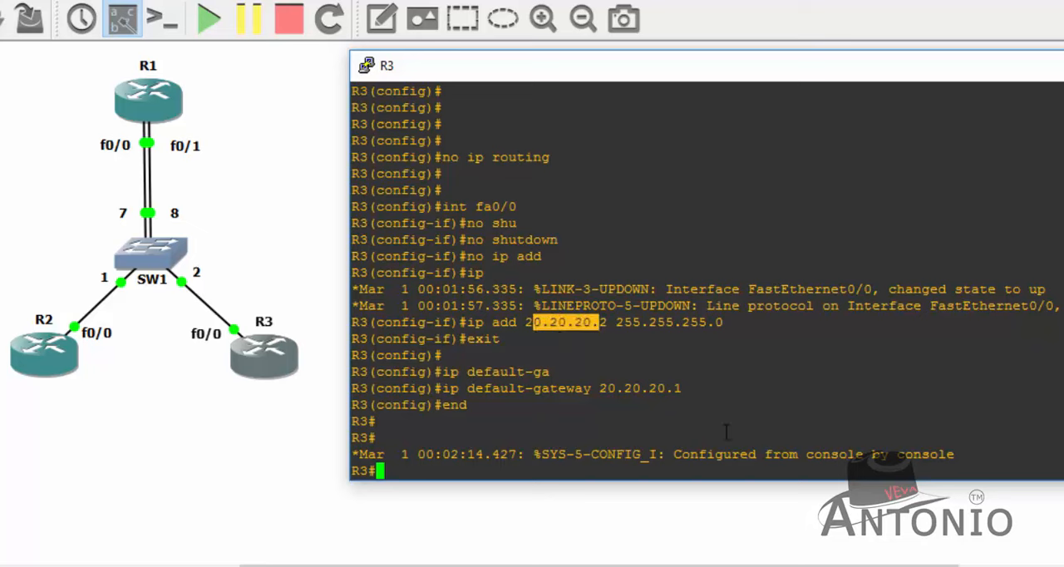
{"action": "left_click_drag", "start_coordinate": [707, 388], "coordinate": [599, 389]}
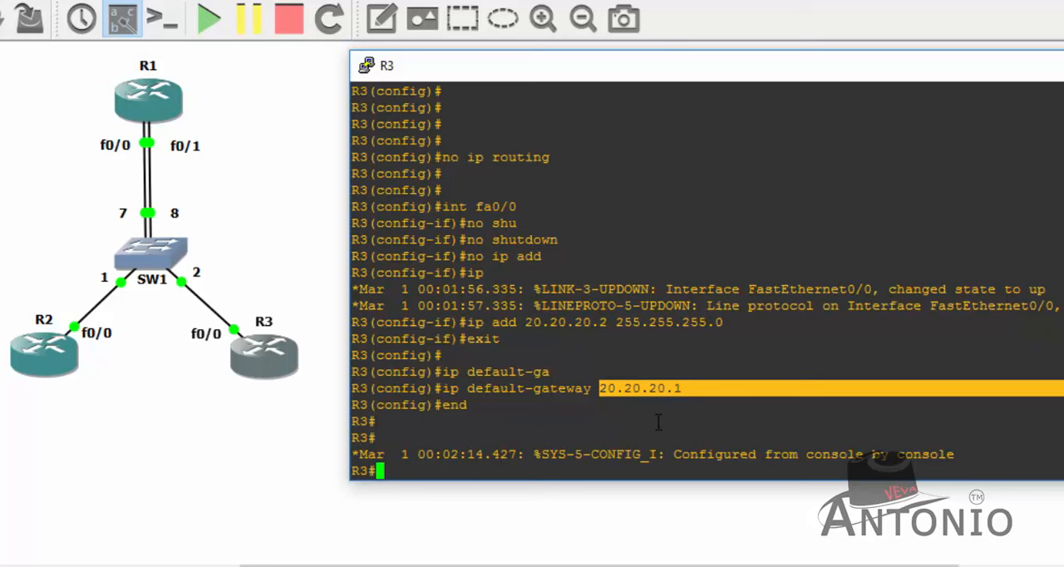
{"action": "left_click", "coordinate": [630, 446]}
{"action": "key", "text": "Return"}
{"action": "key", "text": "Return"}
{"action": "key", "text": "Return"}
{"action": "key", "text": "Return"}
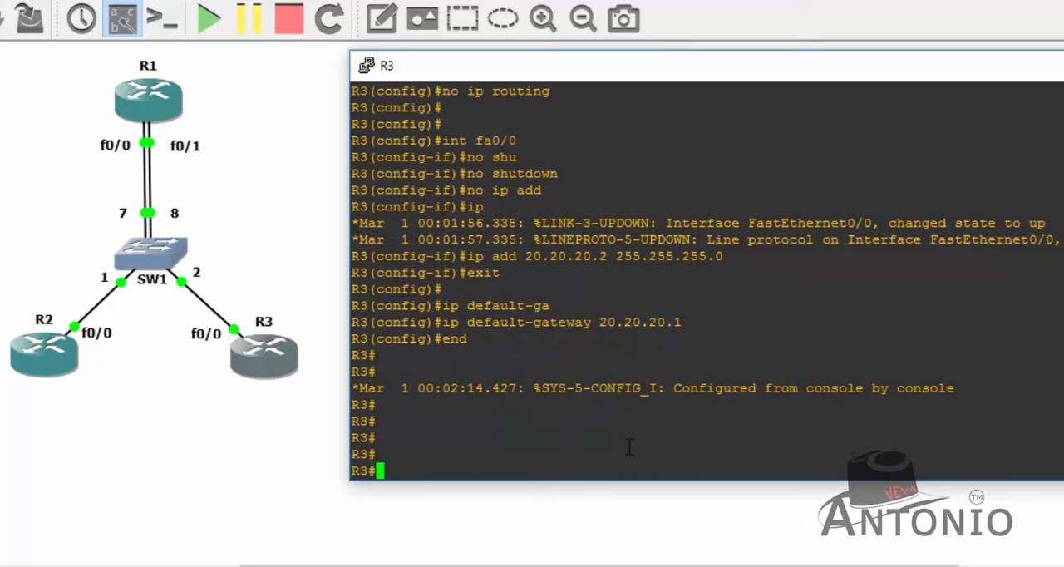
- Display R3's running configuration for fa0/0 with show run int fa0/0 and examine the IP address line
{"action": "type", "text": "show run int"}
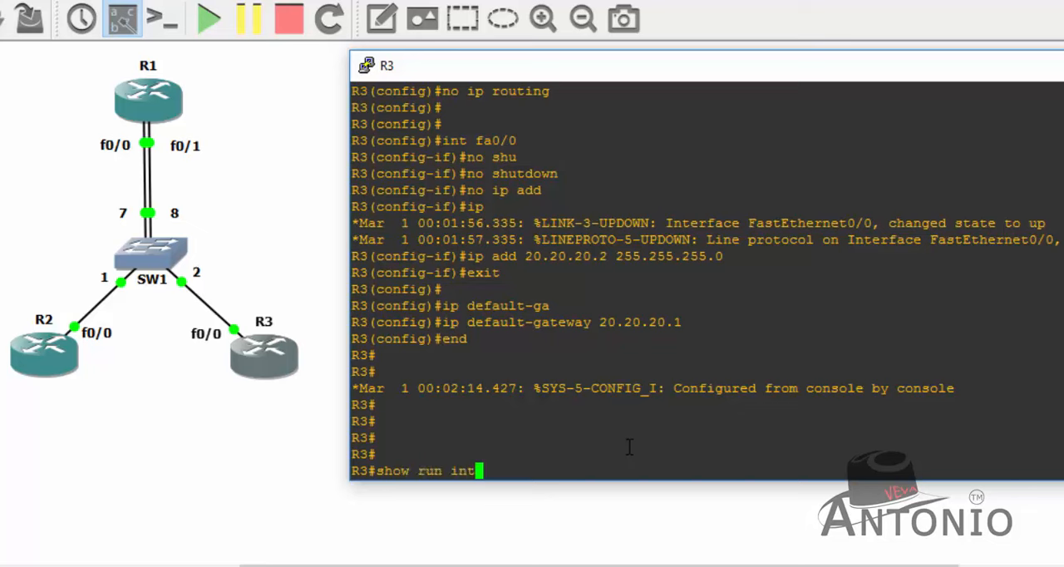
{"action": "type", "text": " fa0/0"}
{"action": "key", "text": "Return"}
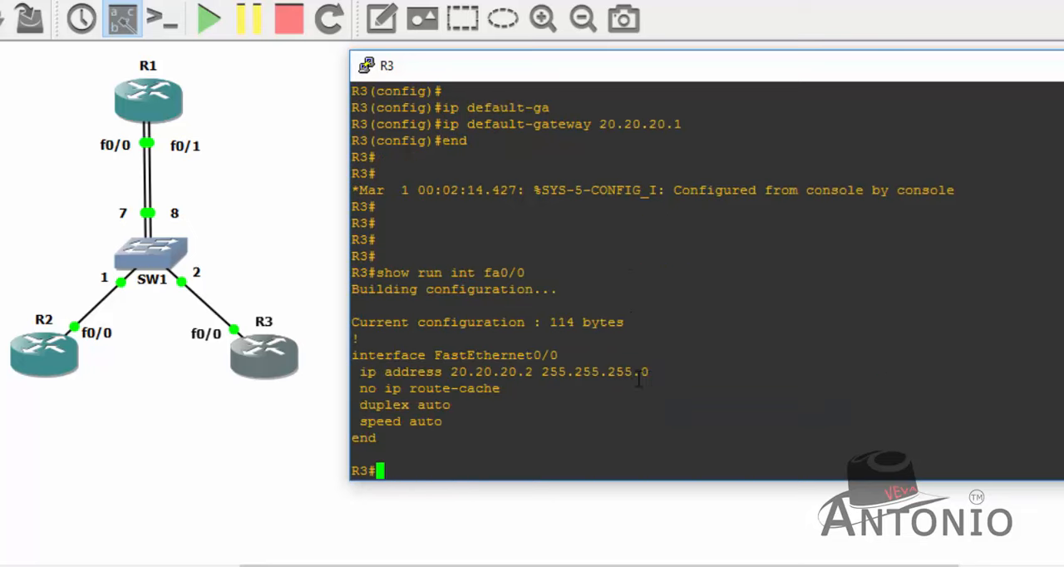
{"action": "left_click_drag", "start_coordinate": [638, 378], "coordinate": [369, 375]}
{"action": "left_click", "coordinate": [558, 441]}
- Check R3's default gateway by filtering the running configuration with show run | inc ip default
{"action": "key", "text": "Return"}
{"action": "key", "text": "Return"}
{"action": "type", "text": "show"}
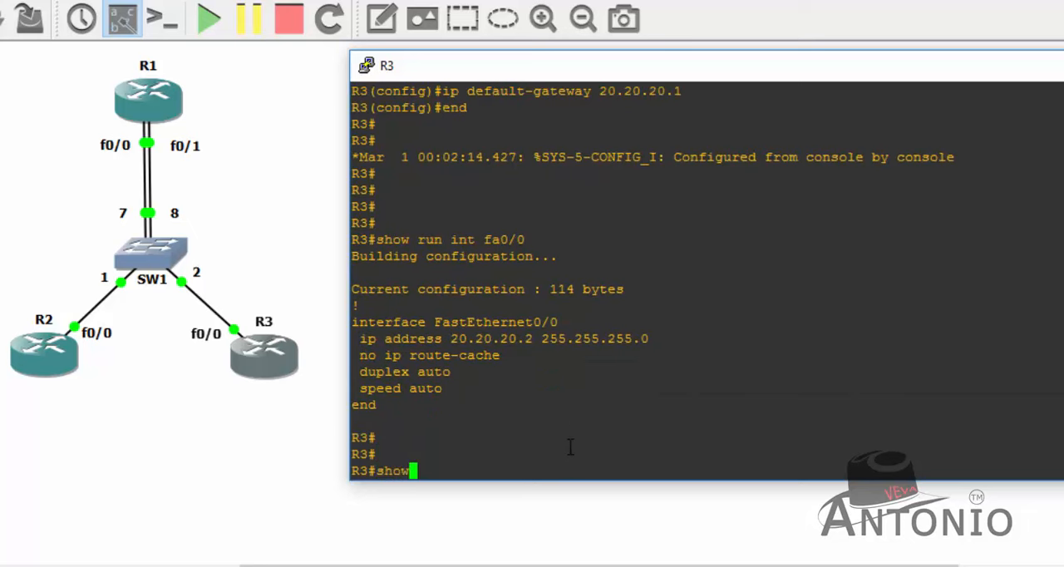
{"action": "type", "text": " run \" in"}
{"action": "key", "text": "BackSpace"}
{"action": "key", "text": "BackSpace"}
{"action": "key", "text": "BackSpace"}
{"action": "key", "text": "BackSpace"}
{"action": "type", "text": "| inc "}
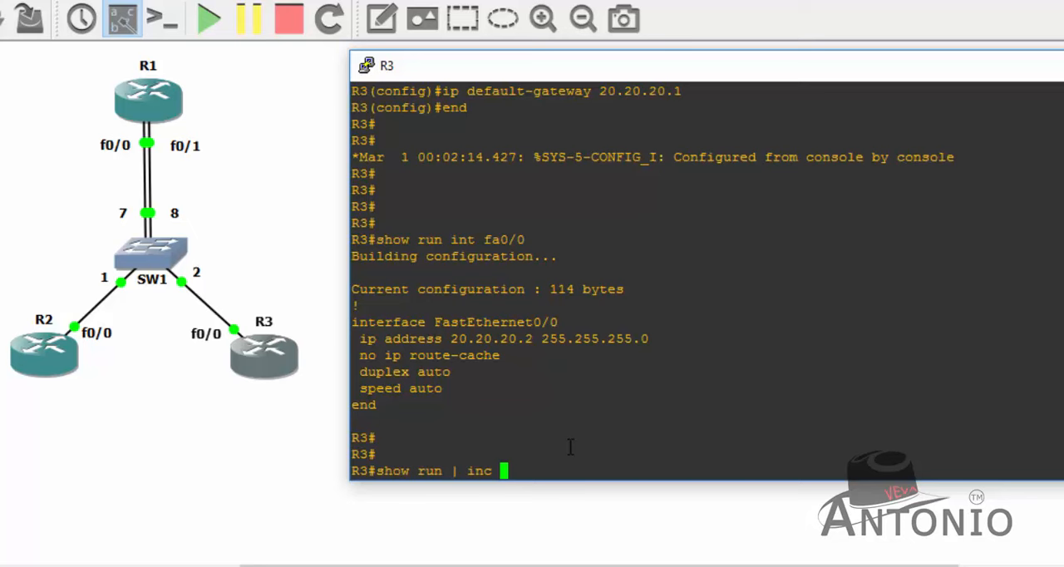
{"action": "type", "text": "ip default"}
{"action": "key", "text": "Return"}
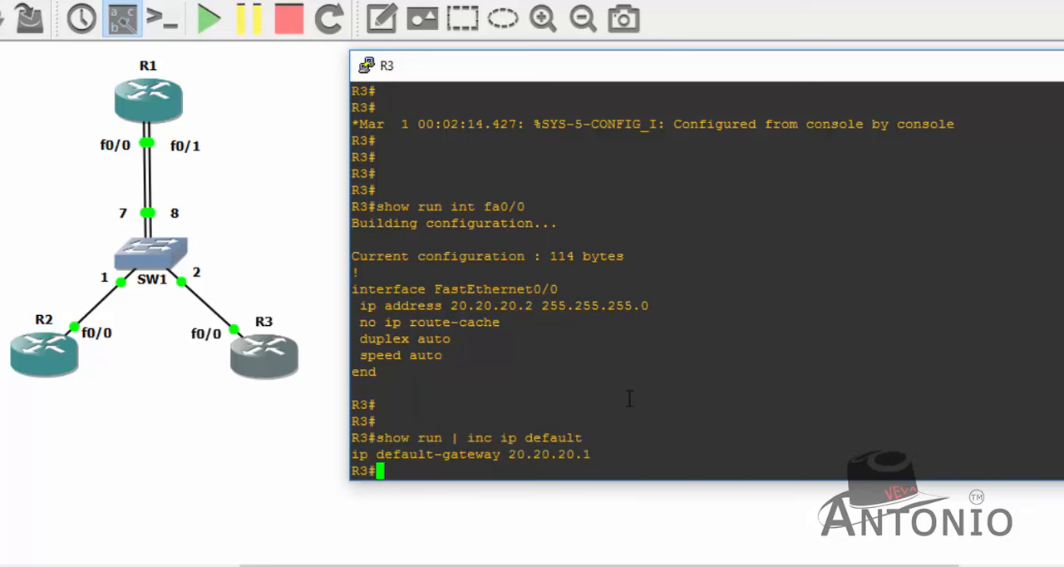
- Save R3's running configuration with the wr command
{"action": "key", "text": "Return"}
{"action": "key", "text": "Return"}
{"action": "key", "text": "Return"}
{"action": "type", "text": "wr"}
{"action": "key", "text": "Return"}
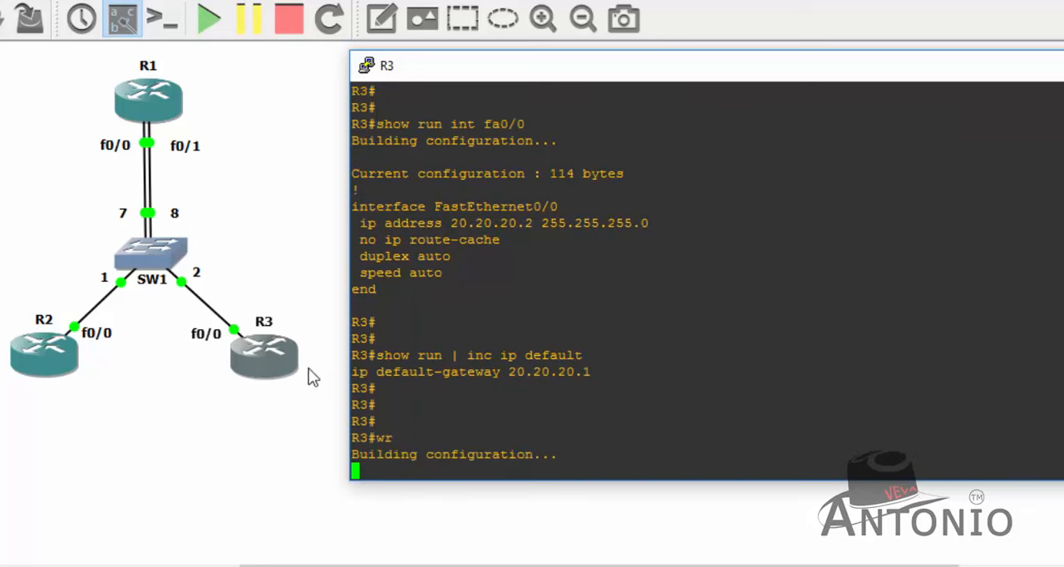
- Open R1's console, place its window beside the topology, and bring up the R1 prompt
{"action": "left_click", "coordinate": [236, 423]}
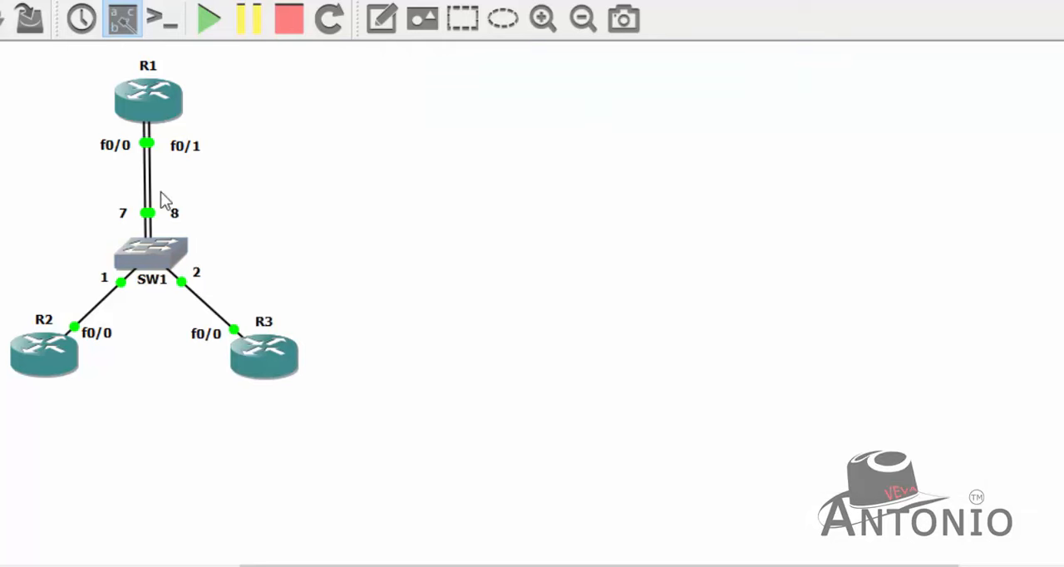
{"action": "right_click", "coordinate": [161, 118]}
{"action": "left_click", "coordinate": [248, 226]}
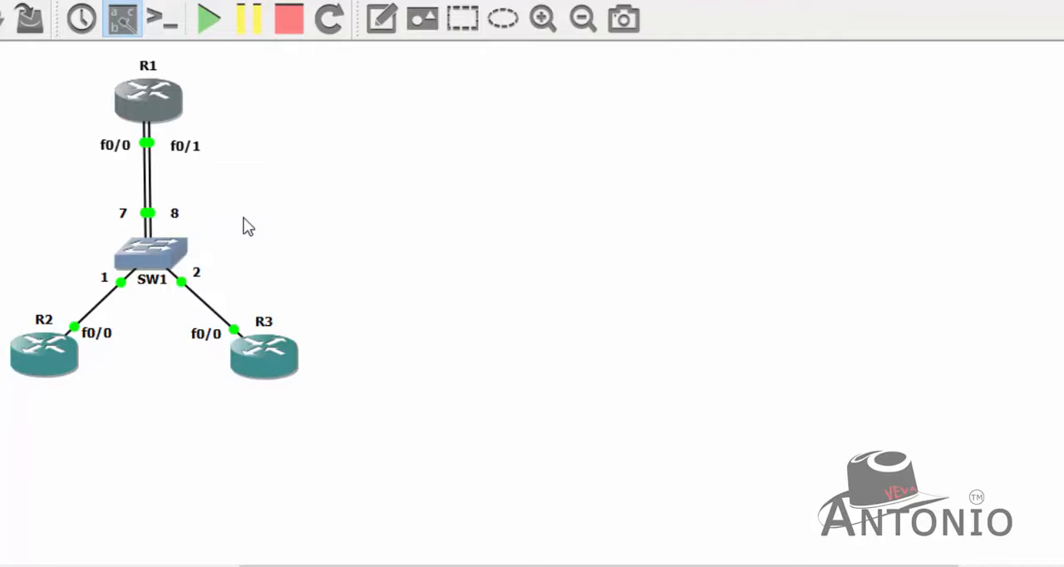
{"action": "left_click_drag", "start_coordinate": [406, 105], "coordinate": [683, 61]}
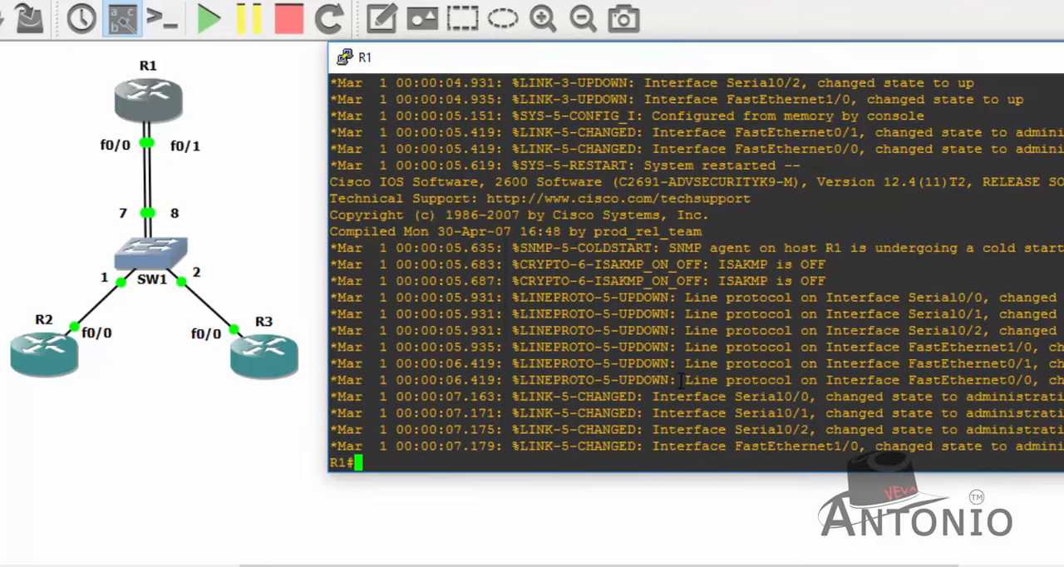
{"action": "key", "text": "Return"}
{"action": "key", "text": "Return"}
{"action": "key", "text": "Return"}
{"action": "key", "text": "Return"}
{"action": "key", "text": "Return"}
- Enter global configuration mode on R1 and enable interface fa0/0 with no shutdown
{"action": "type", "text": "conf t"}
{"action": "key", "text": "Return"}
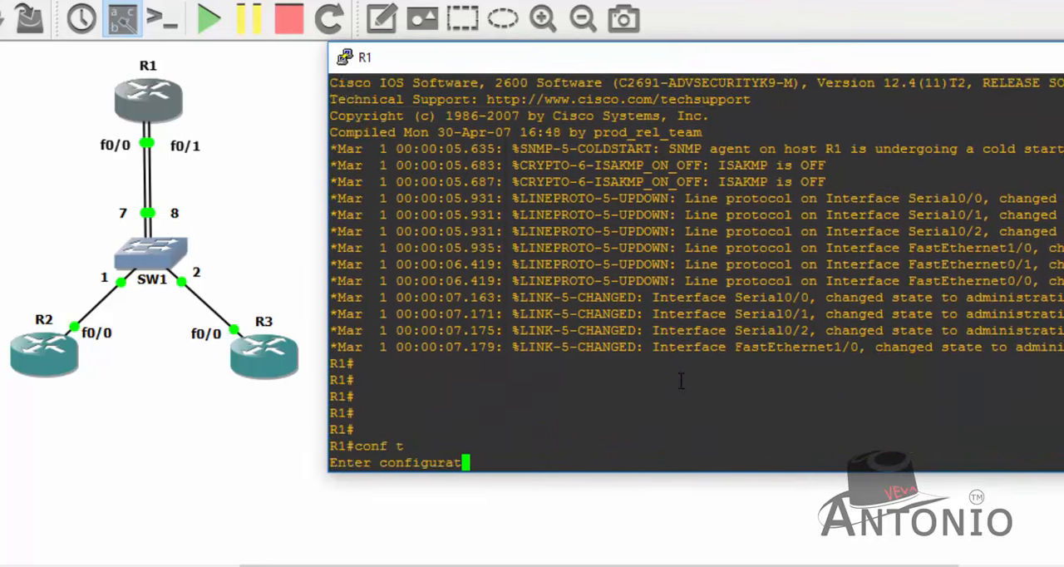
{"action": "key", "text": "Return"}
{"action": "key", "text": "Return"}
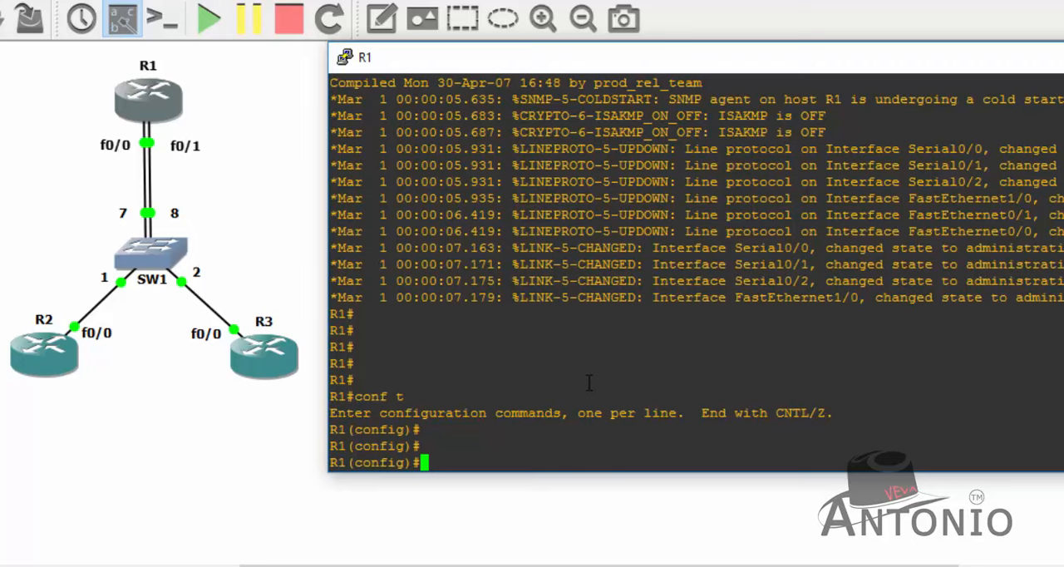
{"action": "key", "text": "Return"}
{"action": "key", "text": "Return"}
{"action": "key", "text": "Return"}
{"action": "type", "text": "int fa0/0"}
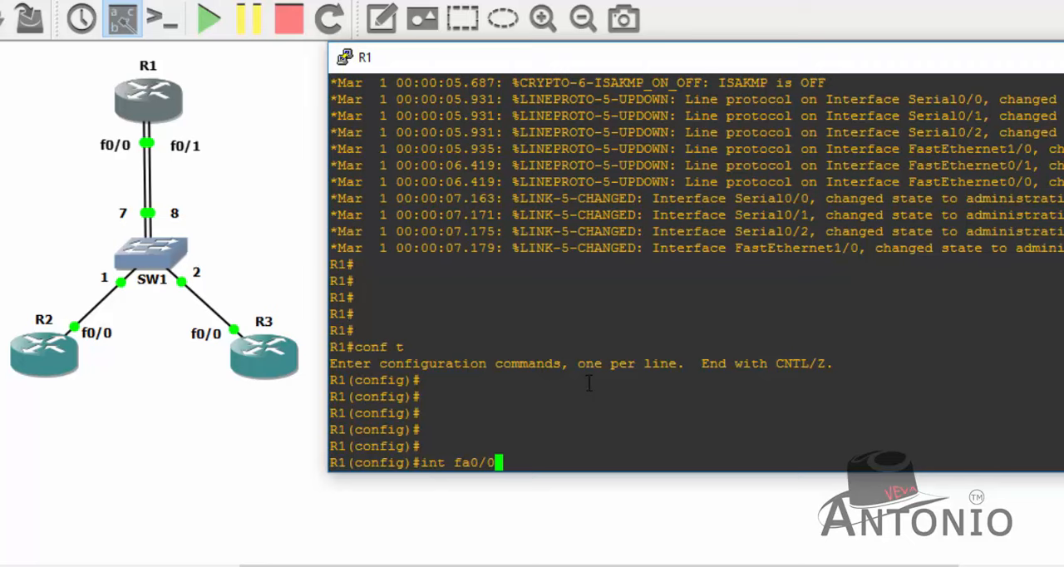
{"action": "key", "text": "Return"}
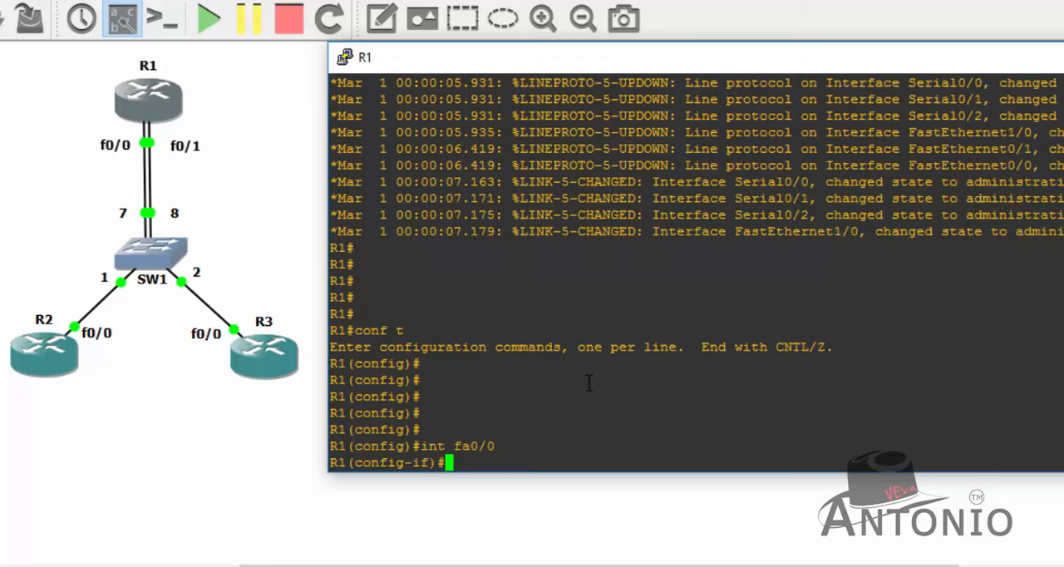
{"action": "type", "text": "no shu"}
{"action": "key", "text": "Tab"}
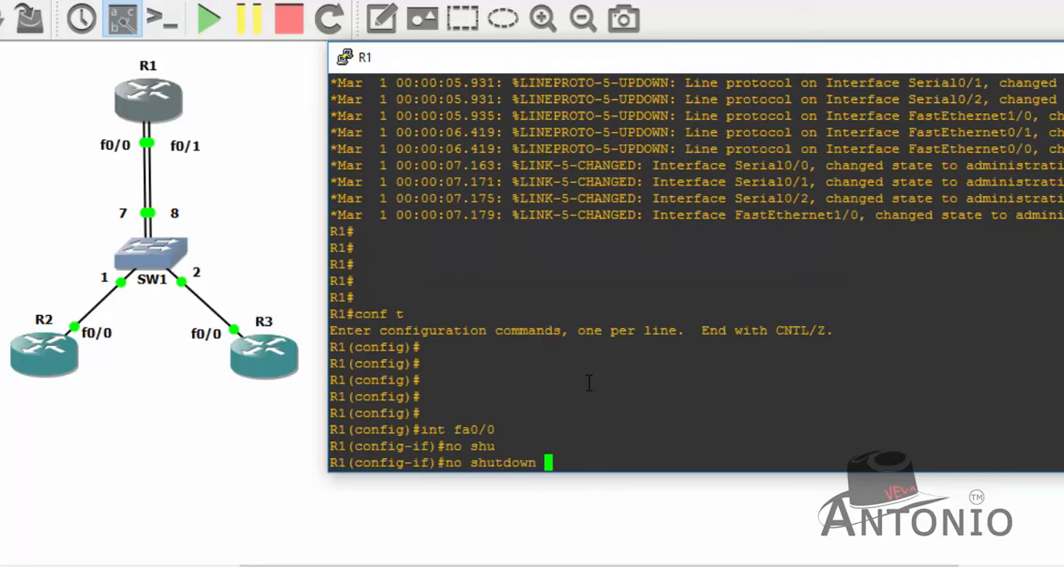
{"action": "key", "text": "Return"}
{"action": "key", "text": "Return"}
{"action": "key", "text": "Return"}
- Clear the IP address on R1's fa0/0, assign 10.10.10.1 255.255.255.0, and exit interface configuration
{"action": "type", "text": "no ip add"}
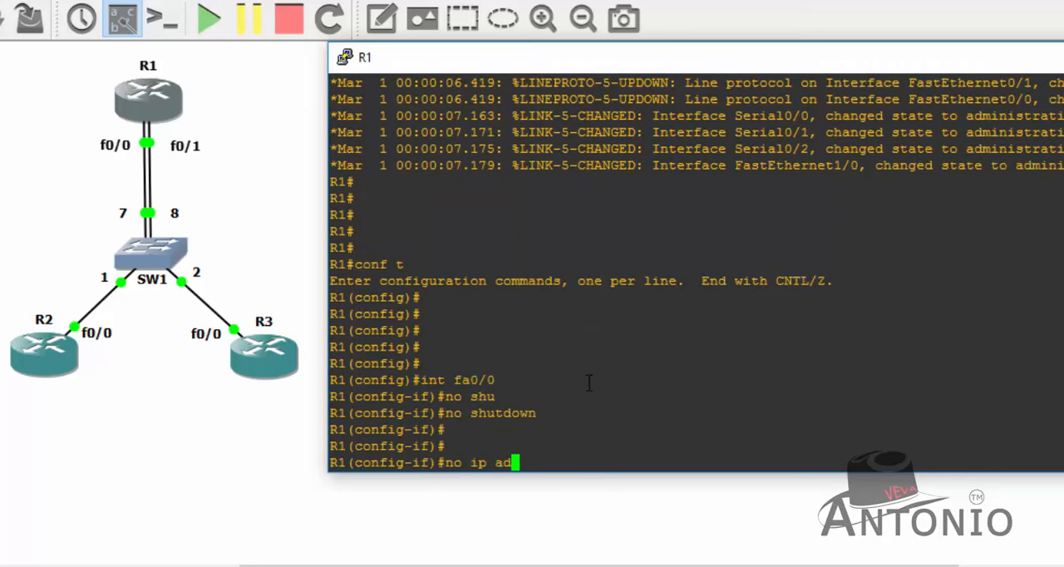
{"action": "key", "text": "Return"}
{"action": "type", "text": "ip a"}
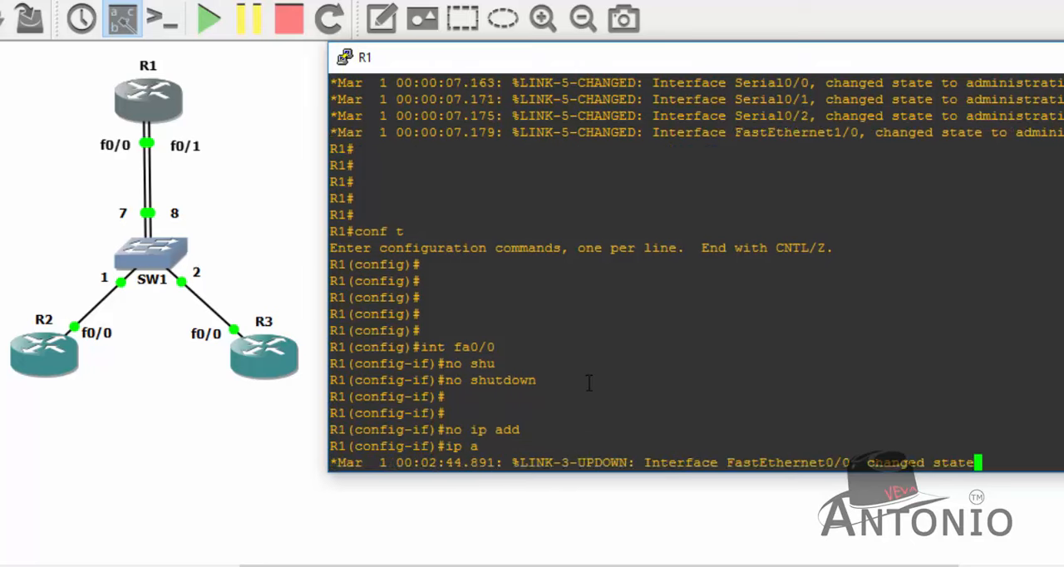
{"action": "type", "text": "dd 10.1"}
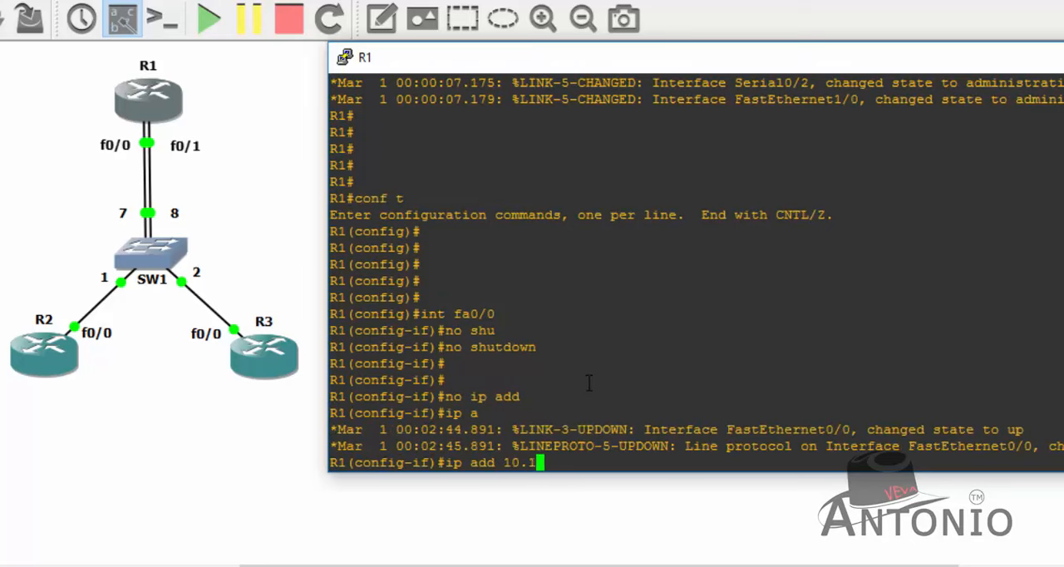
{"action": "type", "text": "0.10.1"}
{"action": "type", "text": "255.255.255"}
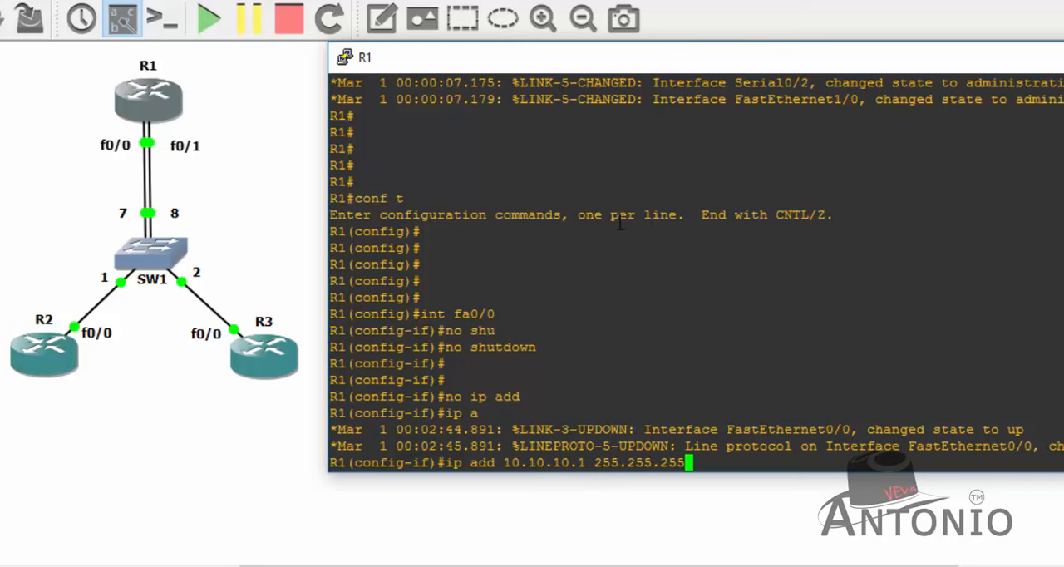
{"action": "type", "text": ".0"}
{"action": "key", "text": "Return"}
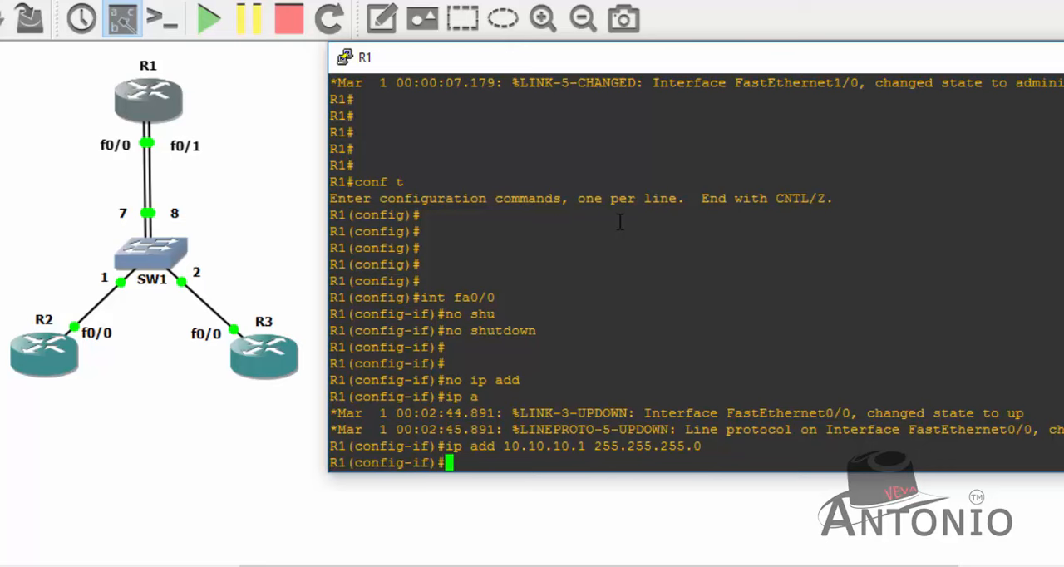
{"action": "type", "text": "exit"}
{"action": "key", "text": "Return"}
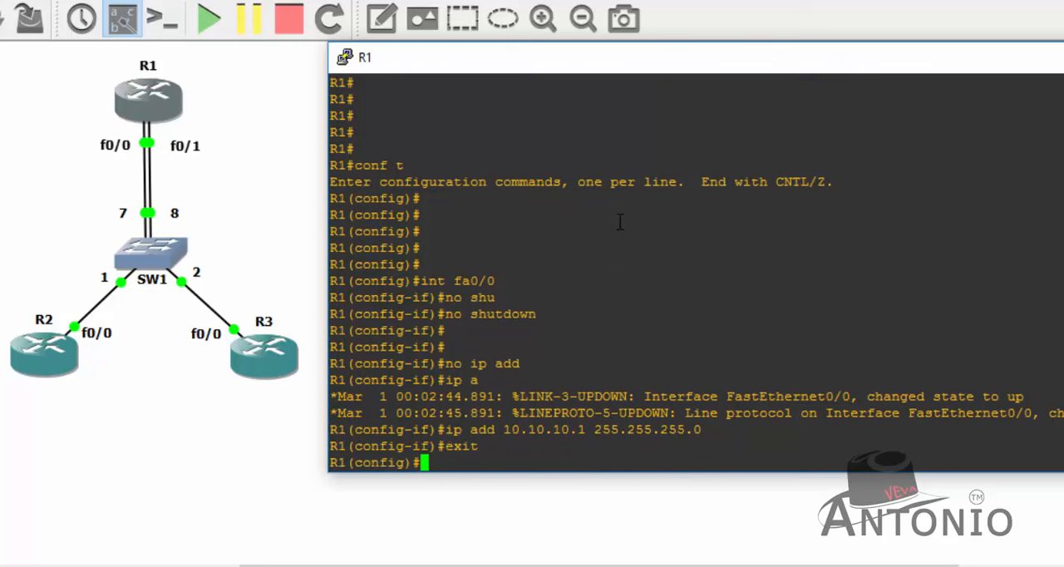
{"action": "key", "text": "Return"}
- Enter interface fa0/1 on R1, enable it with no shutdown, and clear its address with no ip add
{"action": "type", "text": "int fa0"}
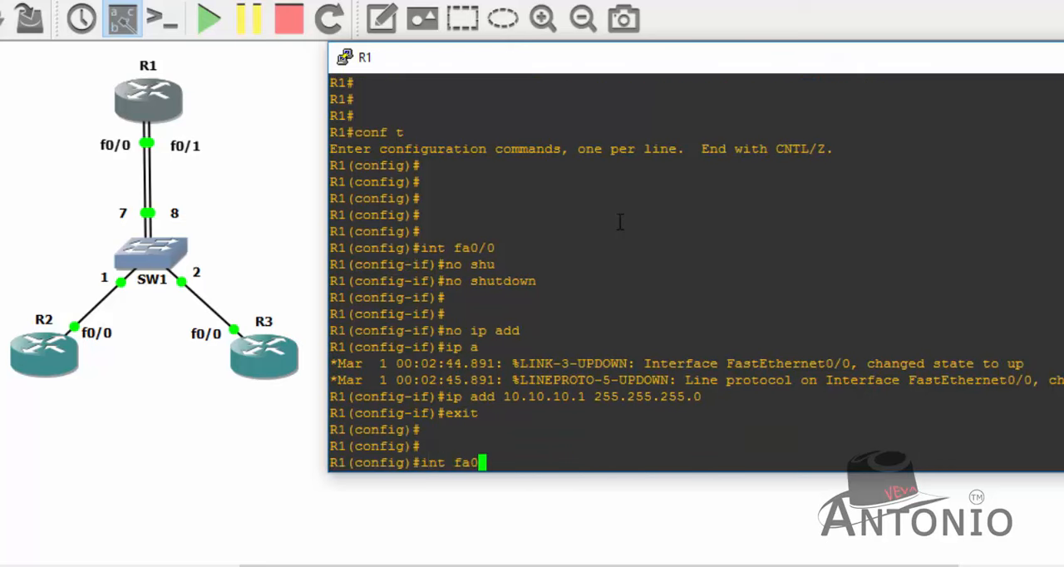
{"action": "type", "text": "/1"}
{"action": "key", "text": "Return"}
{"action": "type", "text": "no shu"}
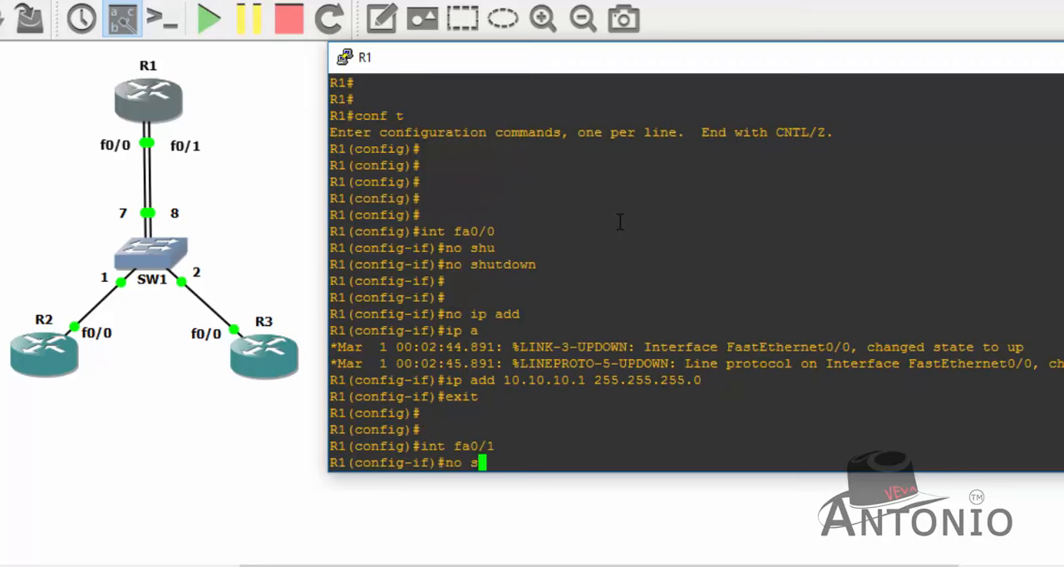
{"action": "key", "text": "Tab"}
{"action": "key", "text": "Return"}
{"action": "type", "text": "no ip add"}
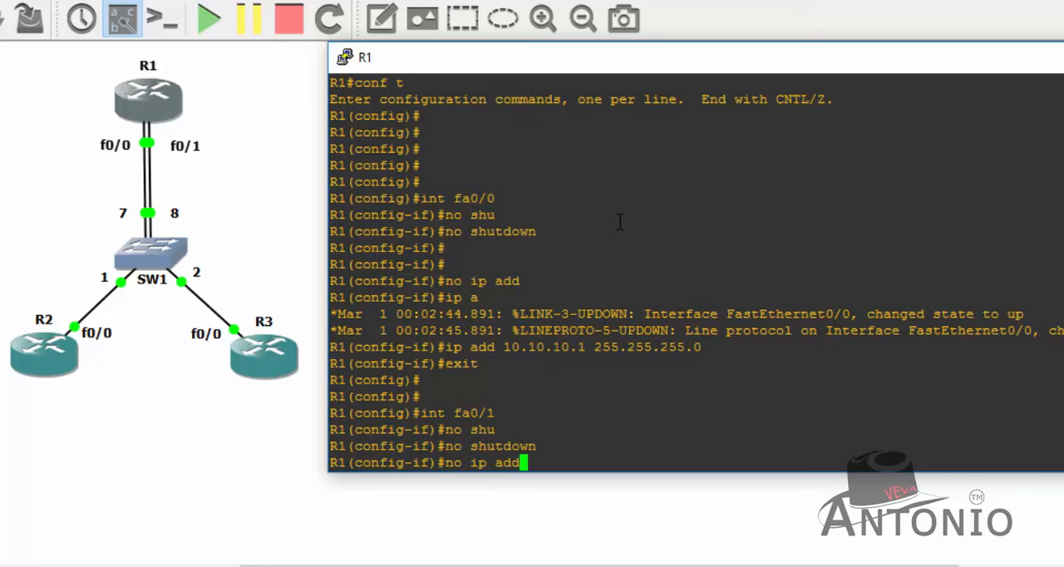
{"action": "key", "text": "Return"}
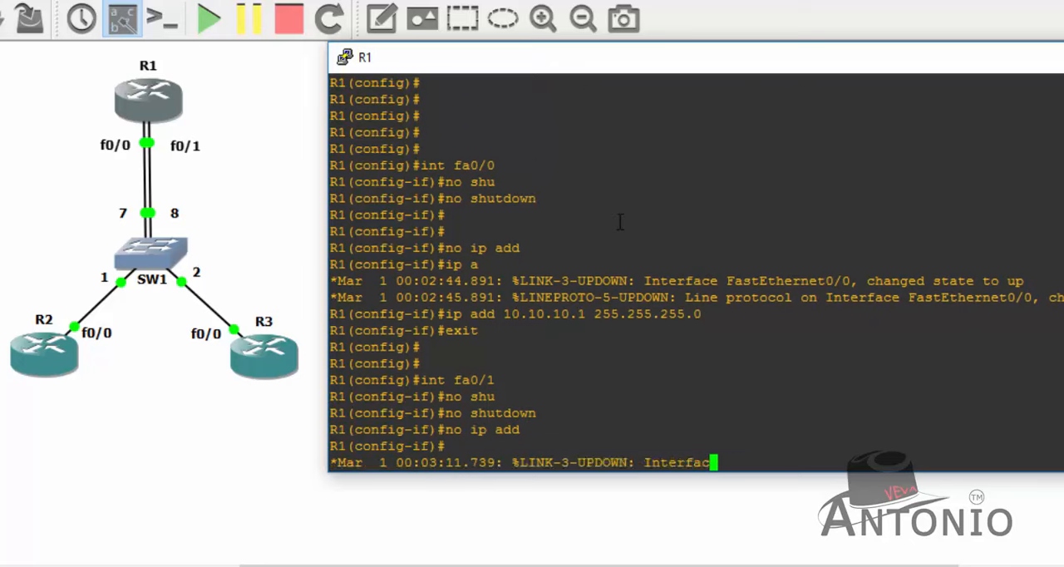
- Assign 20.20.20.1 255.255.255.0 to R1's fa0/1 and exit interface configuration
{"action": "type", "text": "ip add 20"}
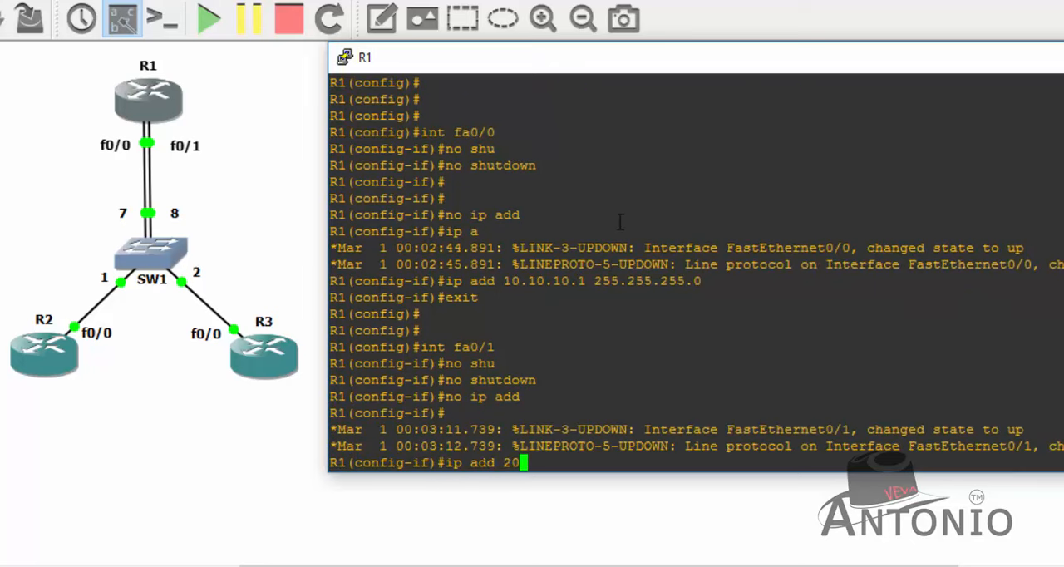
{"action": "type", "text": ".20.20.1 255.25"}
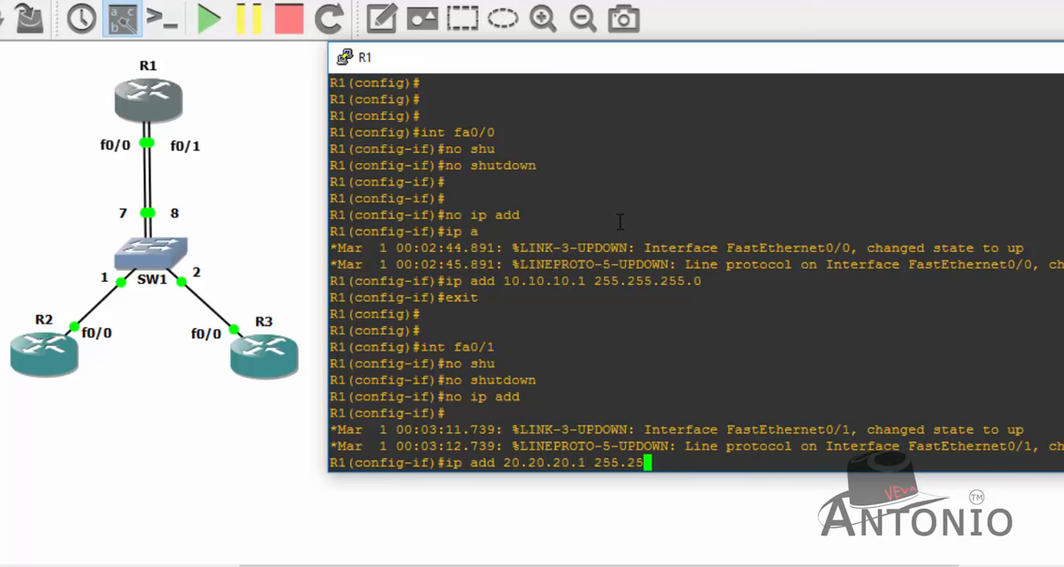
{"action": "type", "text": "5.255.0"}
{"action": "key", "text": "Return"}
{"action": "type", "text": "e"}
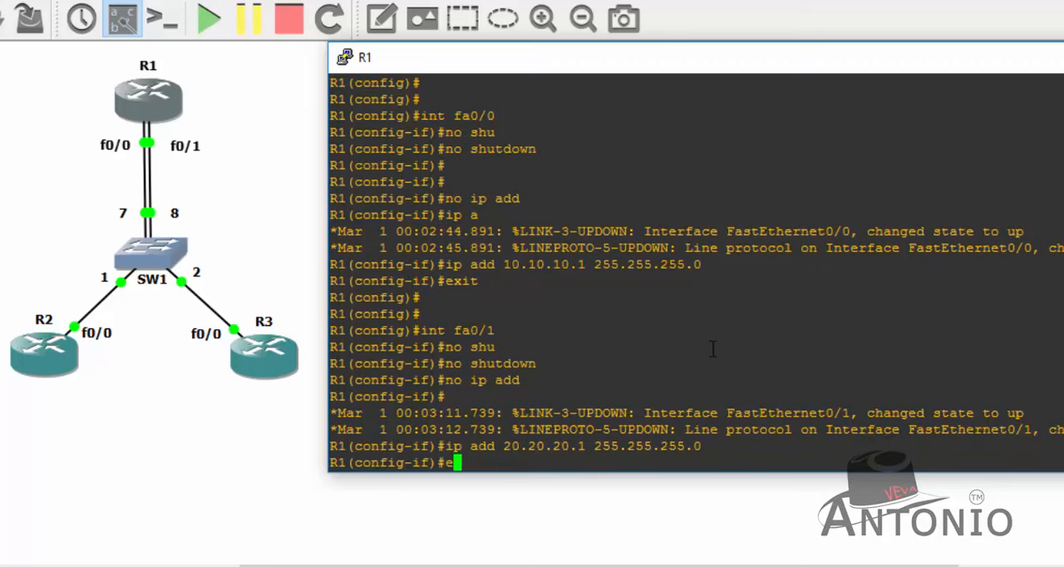
{"action": "type", "text": "xit"}
{"action": "key", "text": "Return"}
- Leave global configuration mode on R1 and page through its running configuration to the interface section
{"action": "key", "text": "Return"}
{"action": "key", "text": "Return"}
{"action": "key", "text": "Return"}
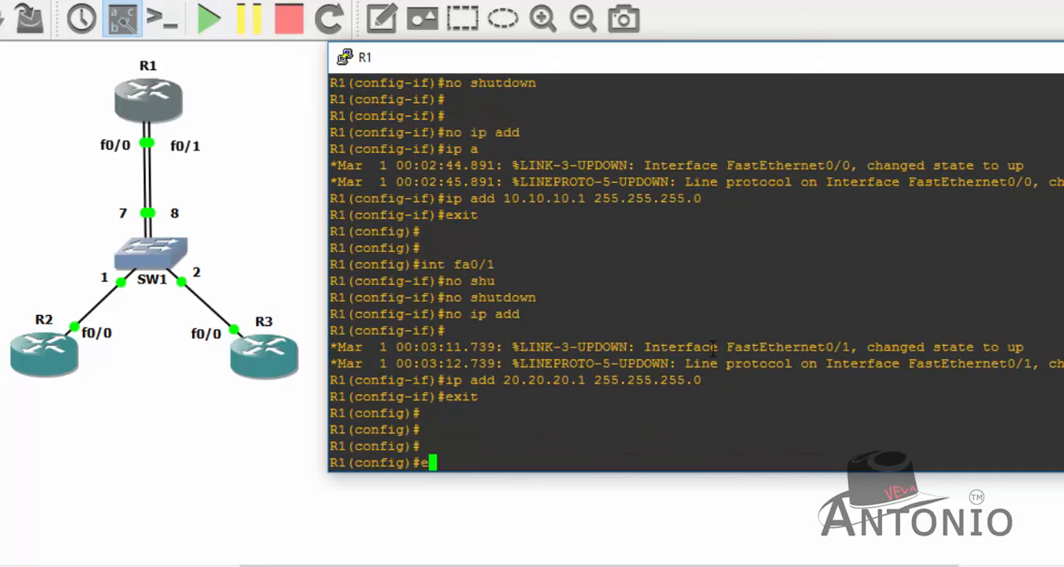
{"action": "type", "text": "exit"}
{"action": "key", "text": "Return"}
{"action": "key", "text": "Return"}
{"action": "type", "text": "show "}
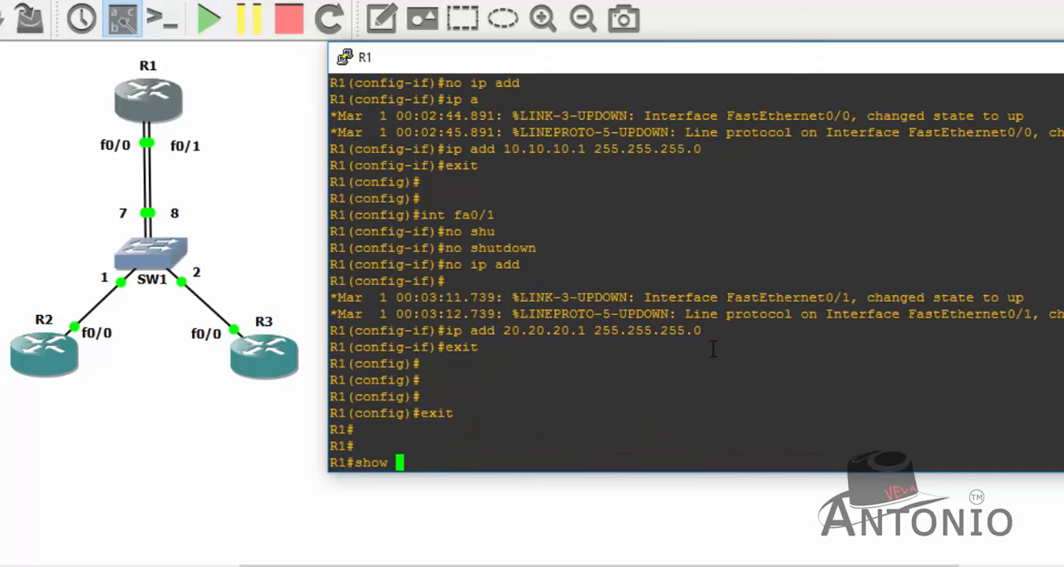
{"action": "type", "text": "run"}
{"action": "key", "text": "Return"}
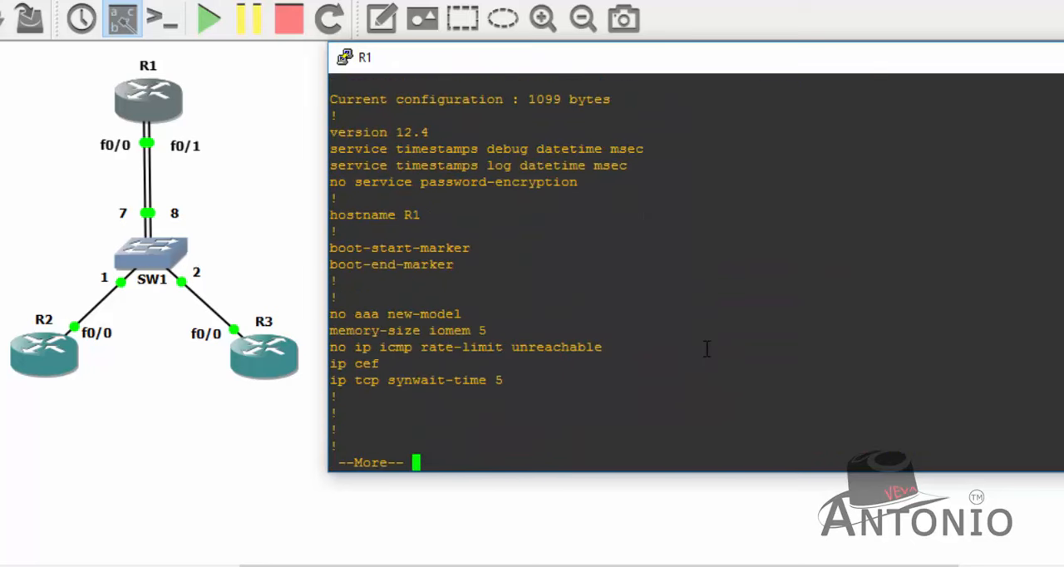
{"action": "key", "text": "space"}
{"action": "key", "text": "space"}
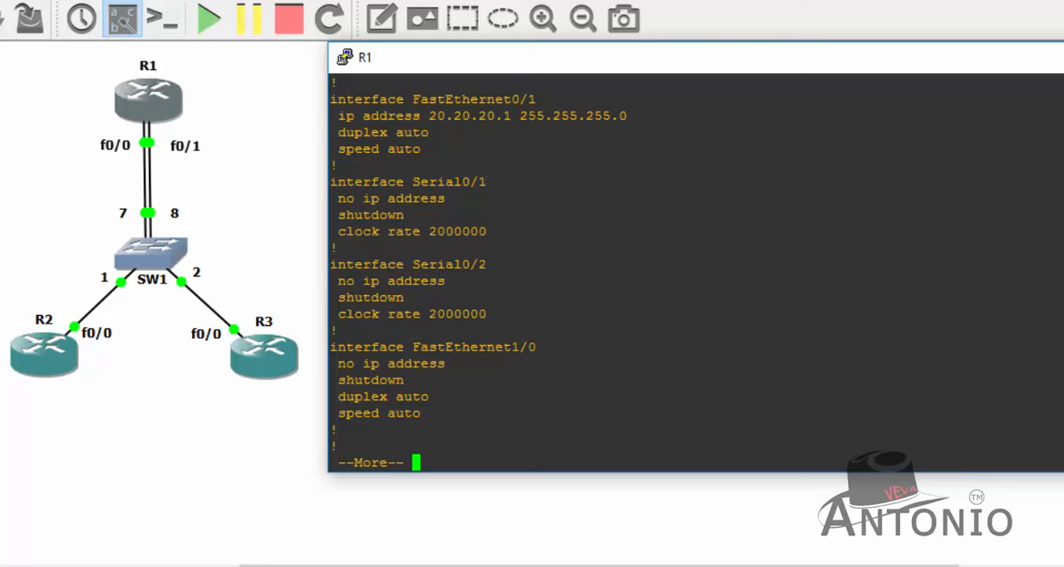
- Examine the IP address entries of FastEthernet0/0 and FastEthernet0/1 in R1's running configuration
{"action": "scroll", "coordinate": [695, 273], "scroll_direction": "up", "scroll_amount": 6}
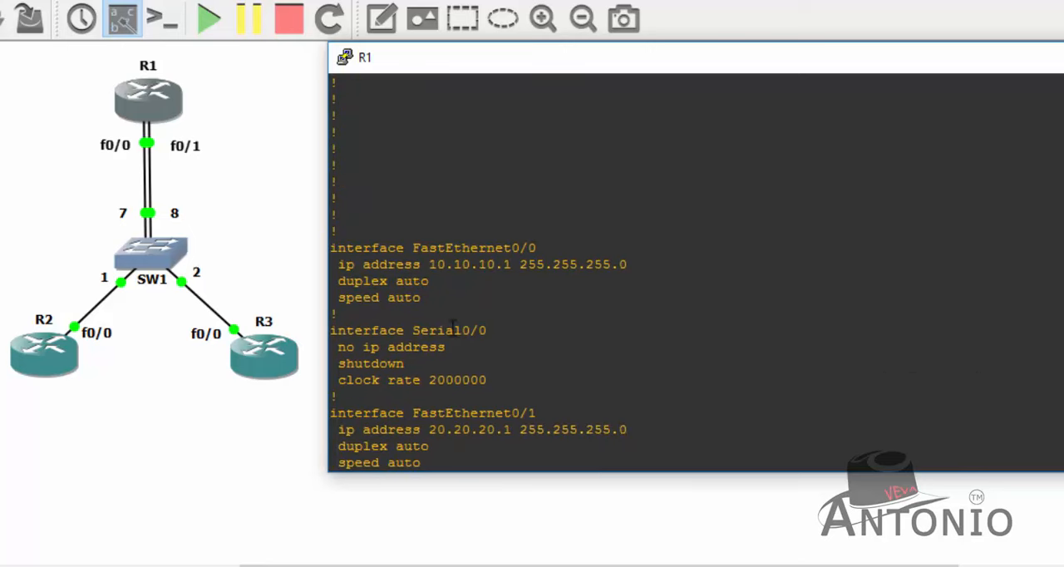
{"action": "left_click_drag", "start_coordinate": [451, 308], "coordinate": [326, 233]}
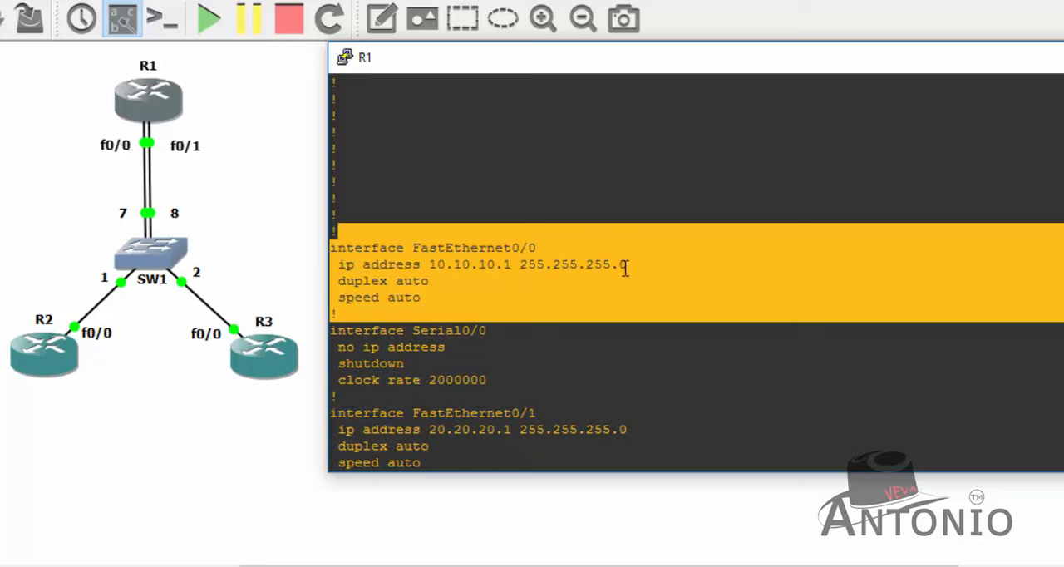
{"action": "left_click", "coordinate": [535, 258]}
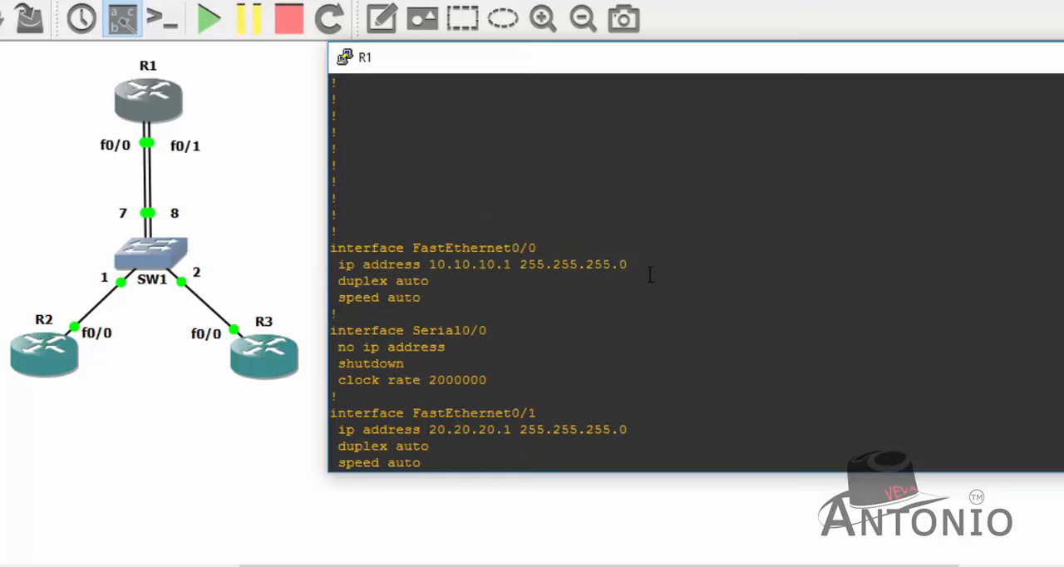
{"action": "left_click_drag", "start_coordinate": [637, 266], "coordinate": [398, 264]}
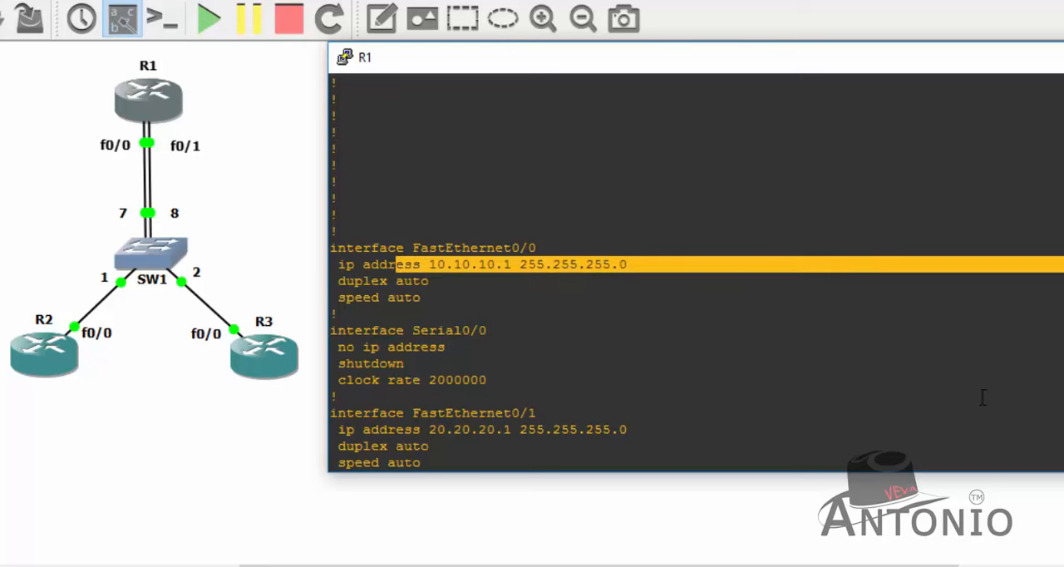
{"action": "scroll", "coordinate": [697, 273], "scroll_direction": "down", "scroll_amount": 1}
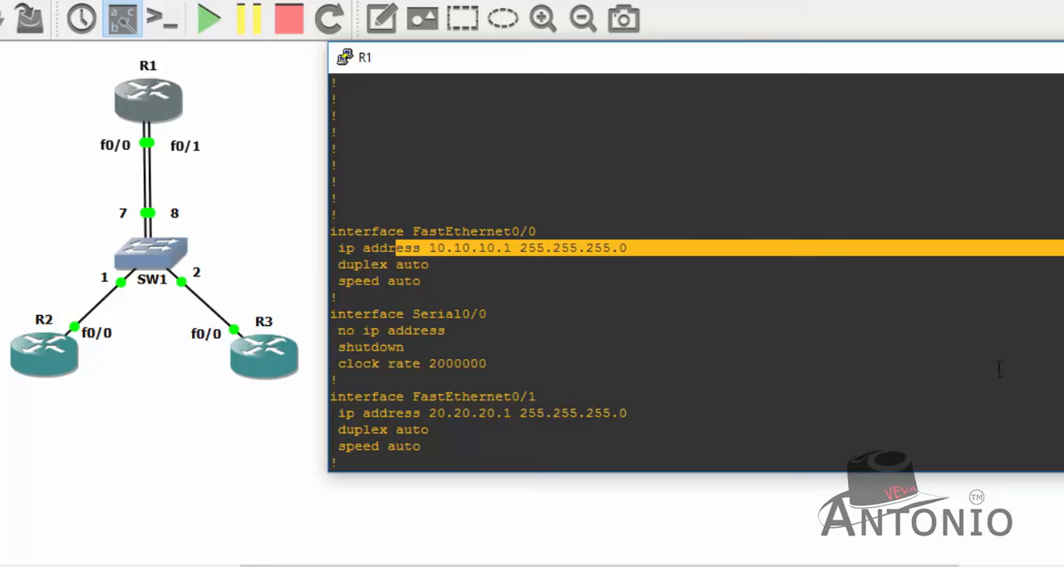
{"action": "left_click_drag", "start_coordinate": [631, 419], "coordinate": [333, 397]}
{"action": "left_click", "coordinate": [553, 422]}
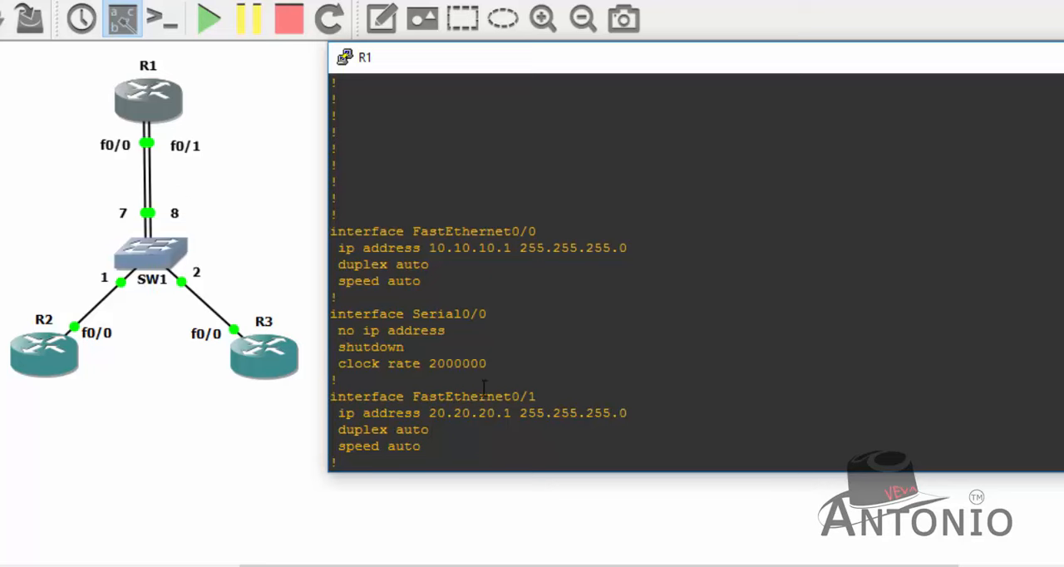
- Return to the R1 prompt and save the router's configuration with wr
{"action": "key", "text": "Return"}
{"action": "key", "text": "Return"}
{"action": "key", "text": "Return"}
{"action": "key", "text": "Return"}
{"action": "key", "text": "Return"}
{"action": "type", "text": "wr"}
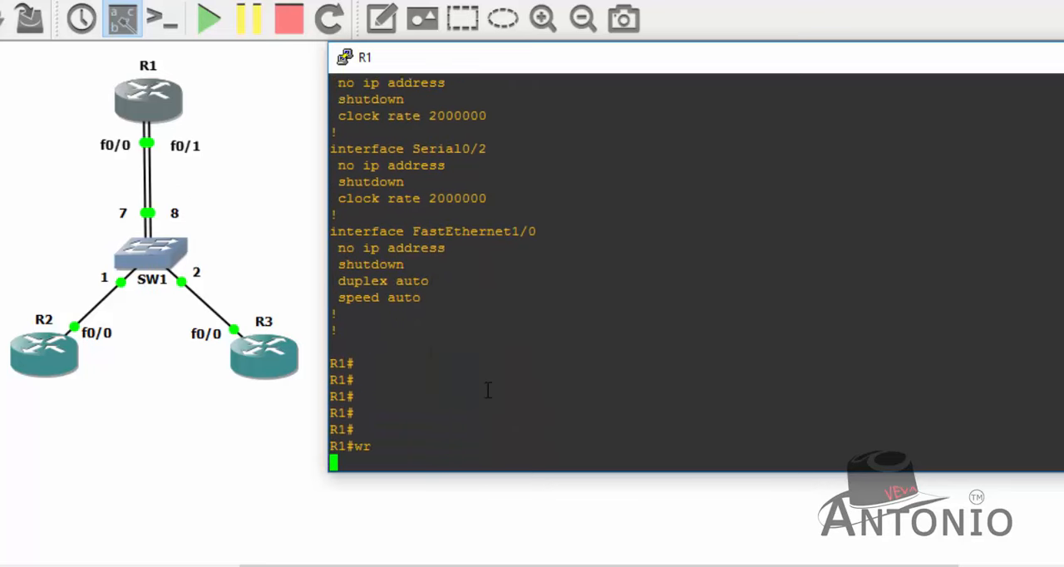
{"action": "key", "text": "Return"}
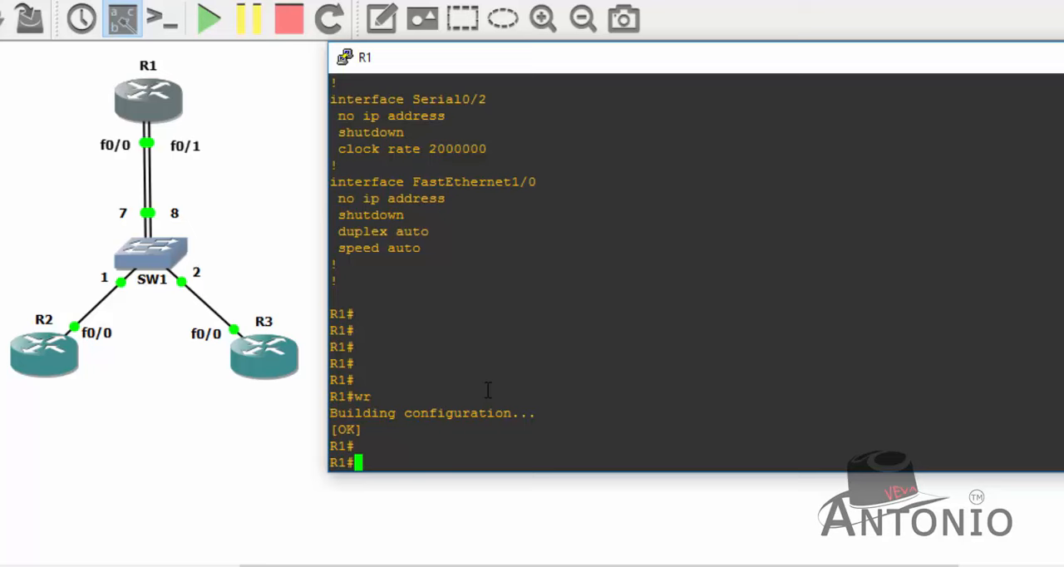
{"action": "key", "text": "Return"}
{"action": "key", "text": "Return"}
{"action": "key", "text": "Return"}
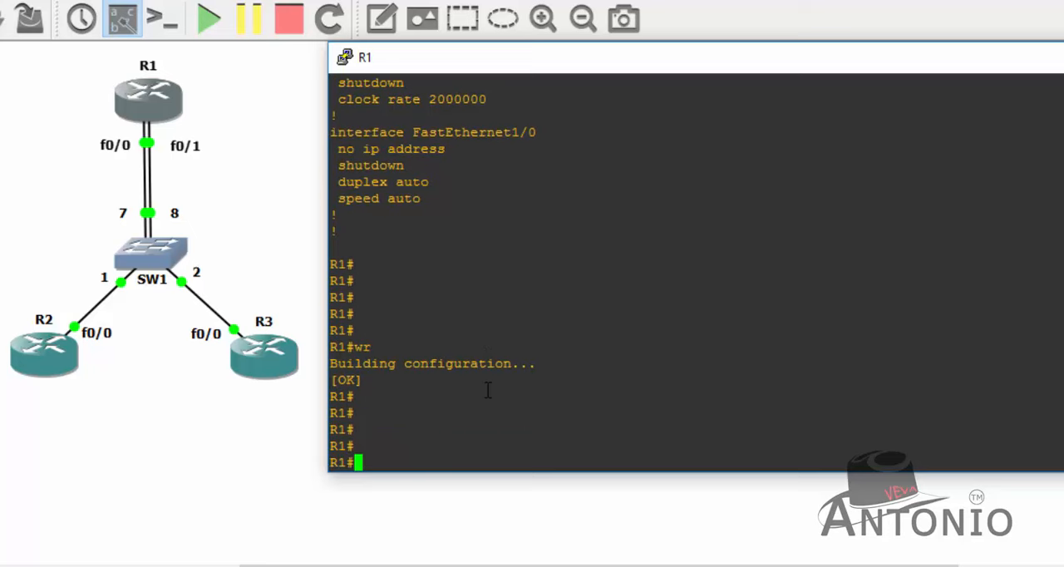
{"action": "key", "text": "Return"}
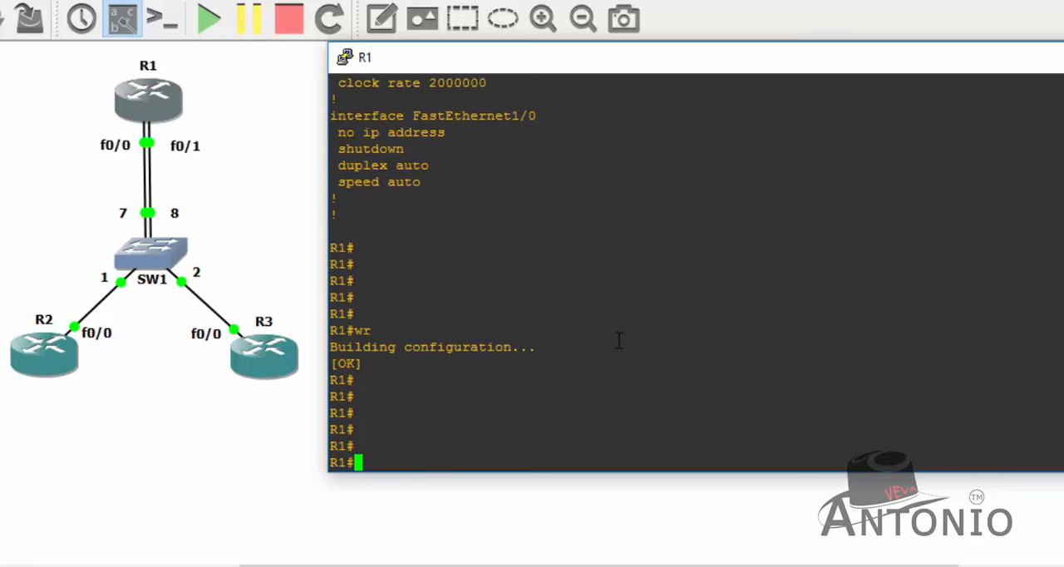
{"action": "key", "text": "Return"}
- Ping R1's own fa0/1 address, 20.20.20.1, from the R1 console
{"action": "type", "text": "ping "}
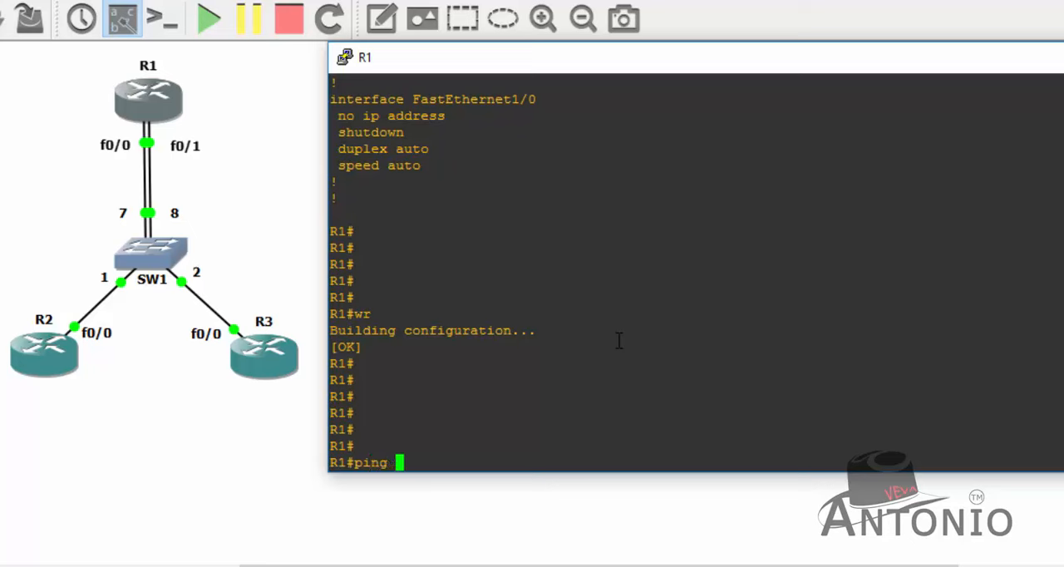
{"action": "type", "text": "20.20.20"}
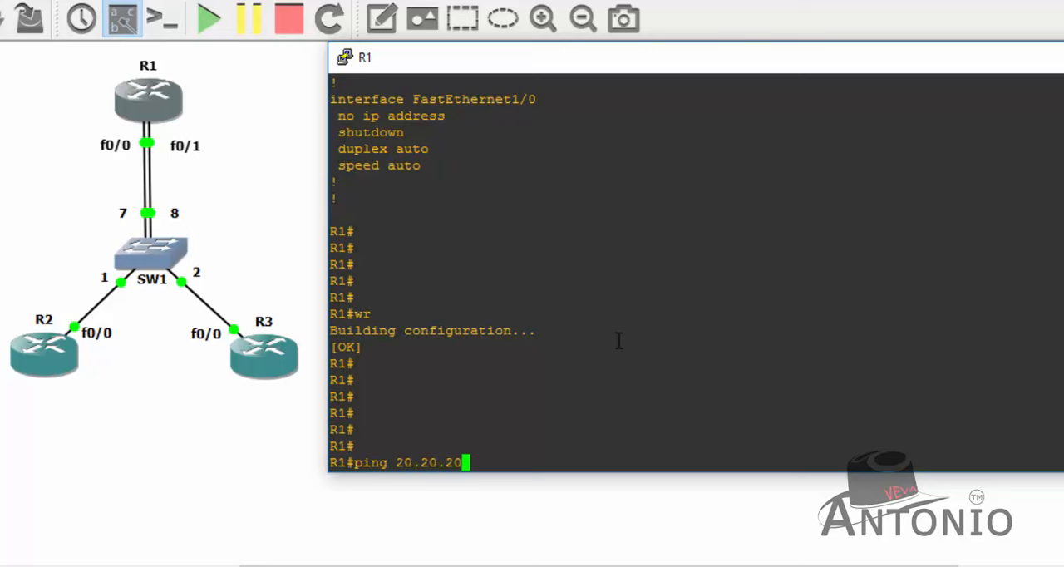
{"action": "type", "text": ".1"}
{"action": "key", "text": "Return"}
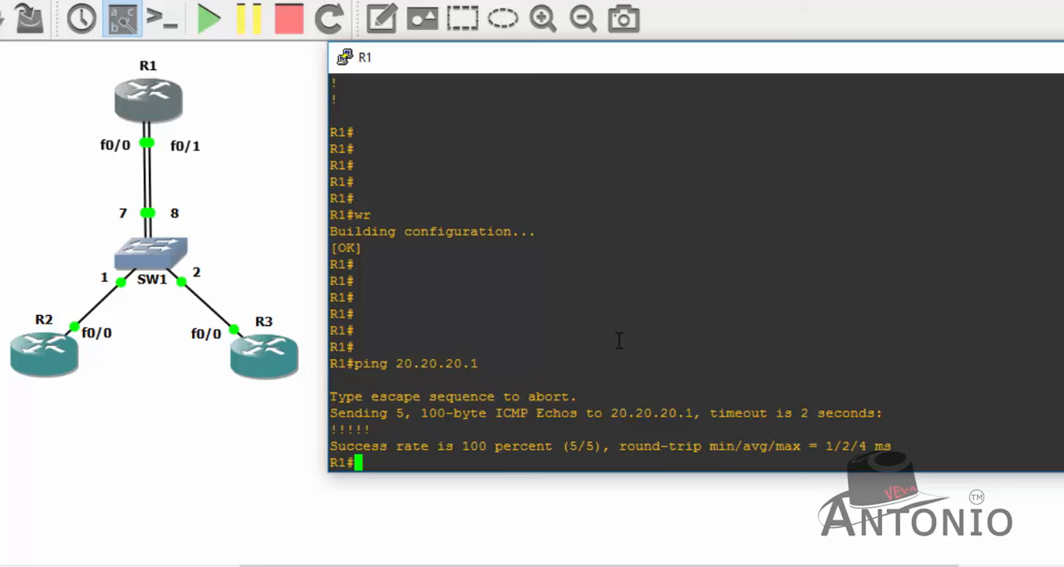
- Ping R2's address 10.10.10.2 from R1 and repeat the same ping once
{"action": "type", "text": "ping 10.10.10."}
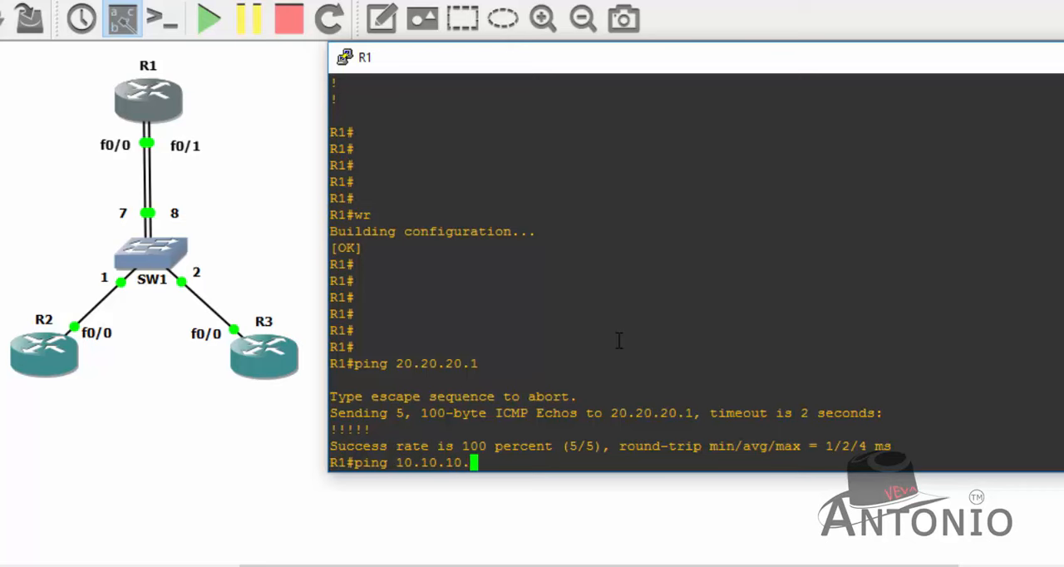
{"action": "type", "text": "2"}
{"action": "key", "text": "Return"}
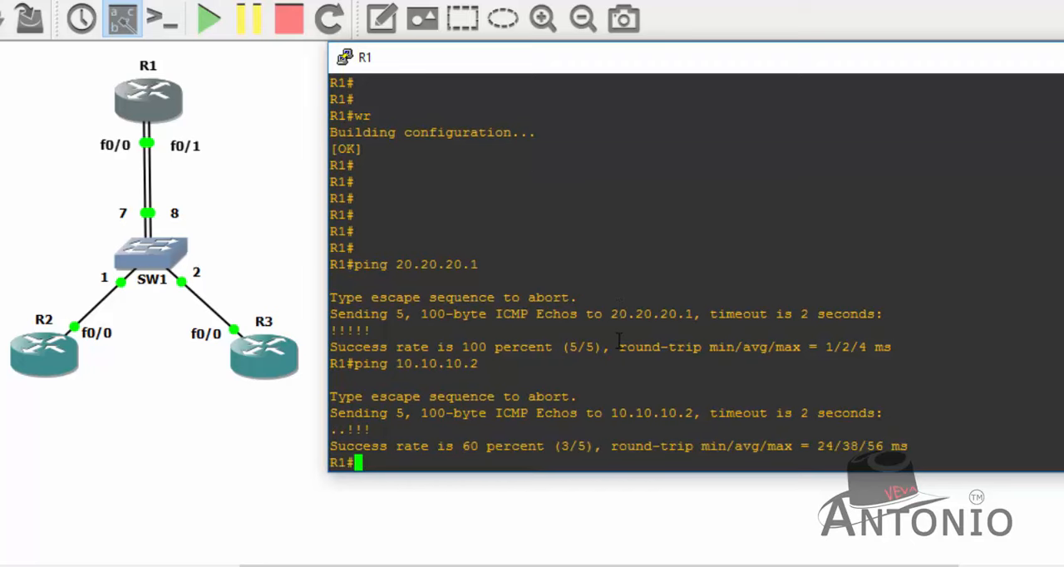
{"action": "key", "text": "Up"}
{"action": "key", "text": "Return"}
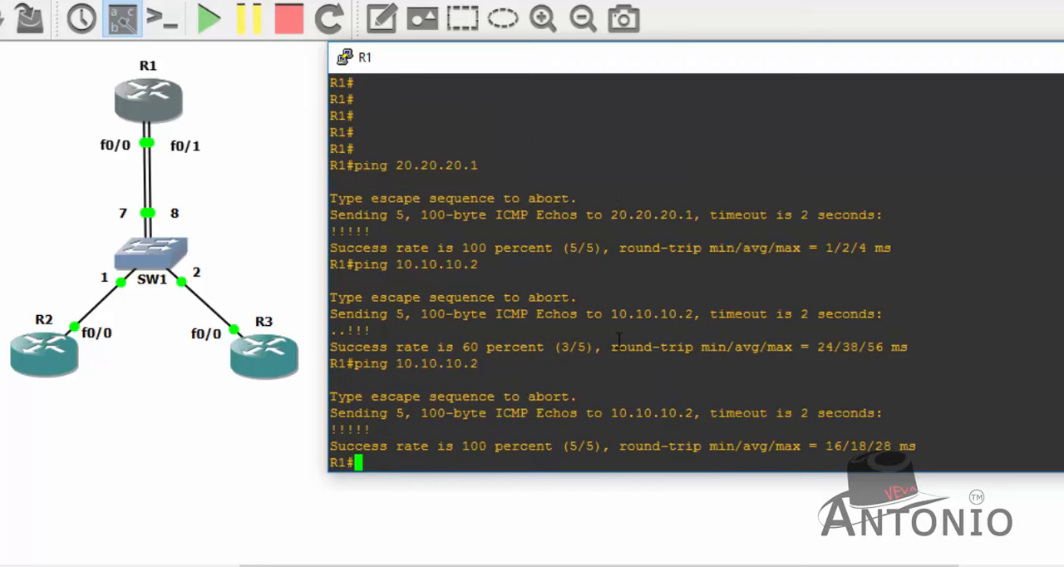
- Ping R3's address 20.20.20.2 from R1 and repeat the same ping once
{"action": "type", "text": "ping 20.20.20"}
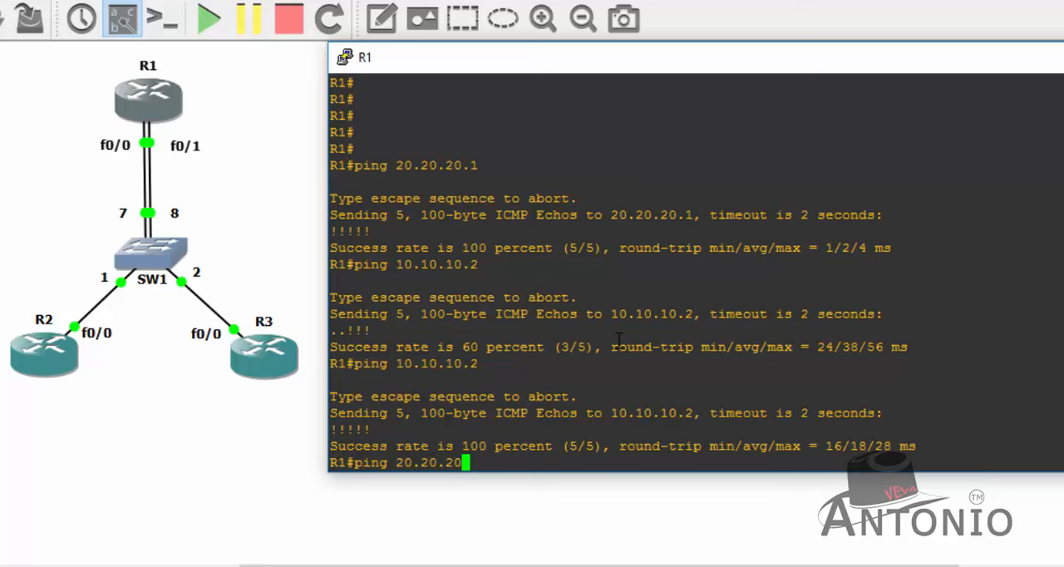
{"action": "type", "text": ".2"}
{"action": "key", "text": "Return"}
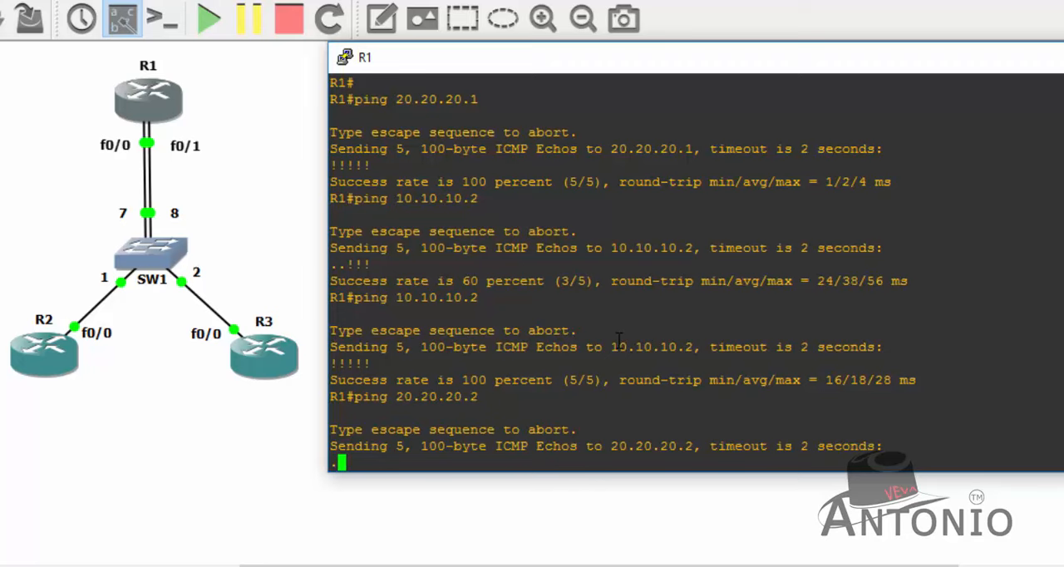
{"action": "key", "text": "Up"}
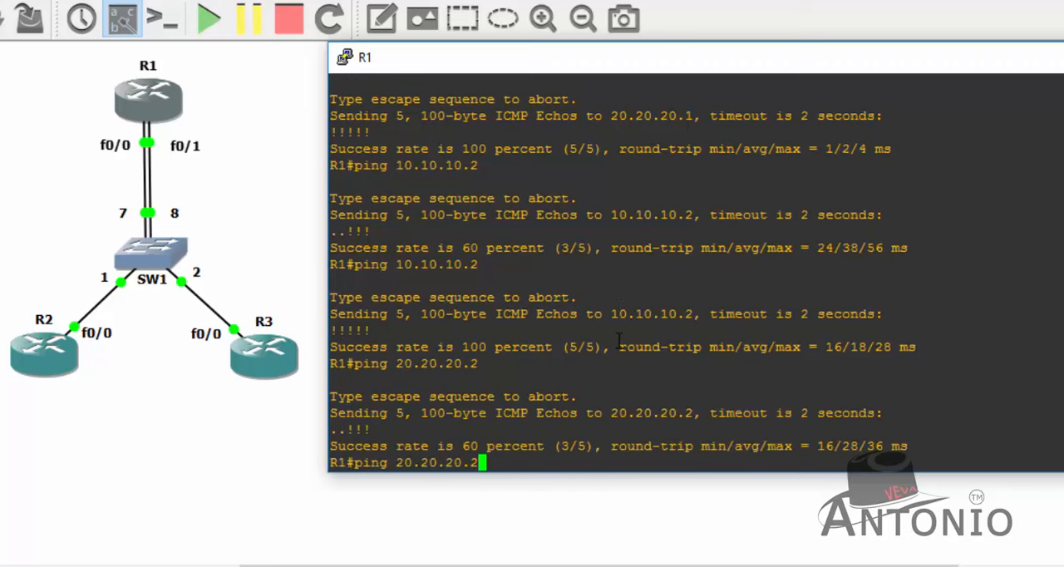
{"action": "key", "text": "Return"}
{"action": "key", "text": "Return"}
{"action": "key", "text": "Return"}
- Open R2's console, place its window beside the topology, and bring up the R2 prompt
{"action": "left_click", "coordinate": [129, 445]}
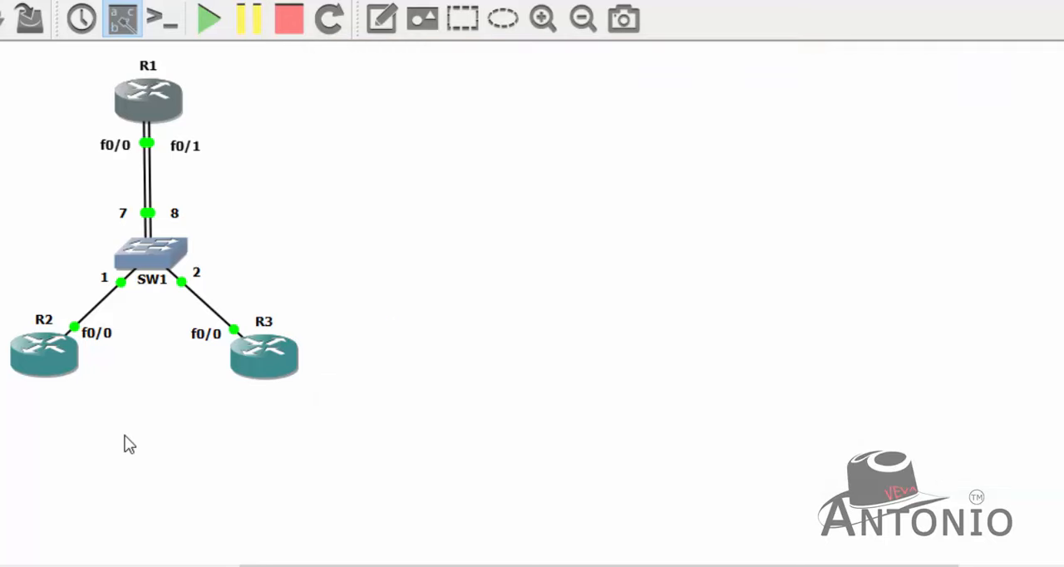
{"action": "right_click", "coordinate": [49, 357]}
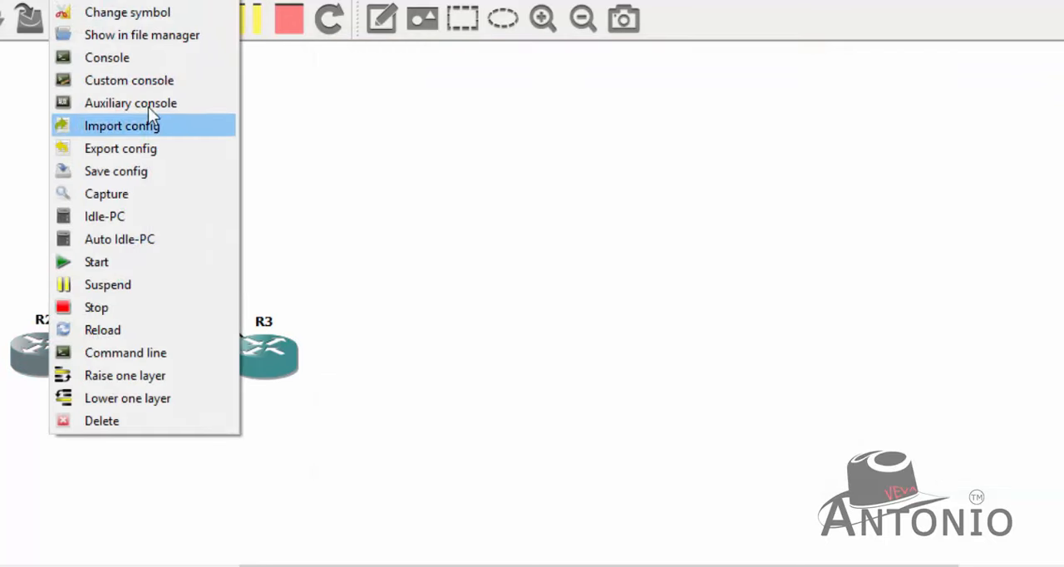
{"action": "left_click", "coordinate": [143, 59]}
{"action": "left_click_drag", "start_coordinate": [312, 140], "coordinate": [569, 71]}
{"action": "key", "text": "Return"}
{"action": "key", "text": "Return"}
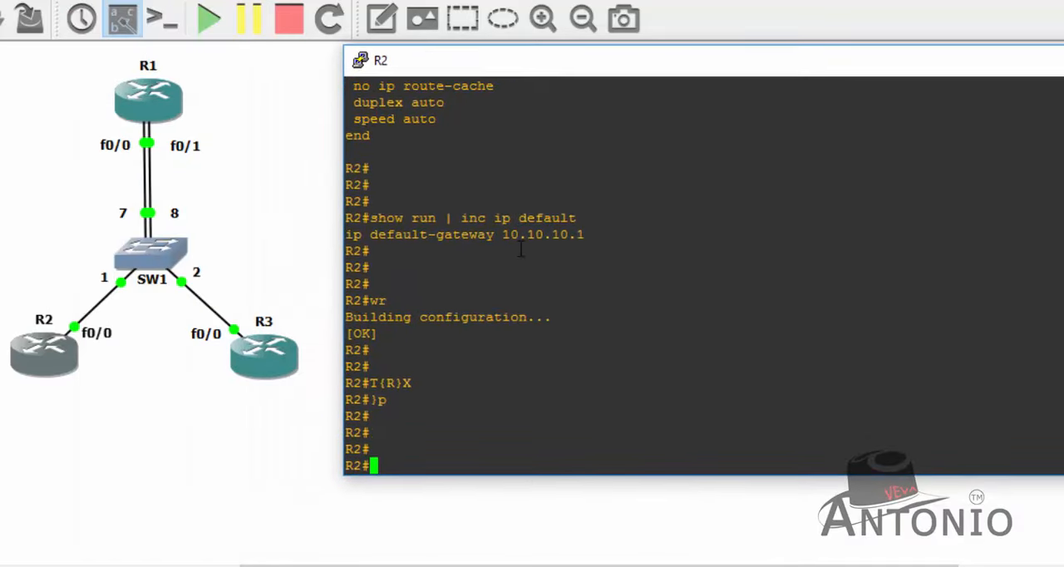
- From R2, ping R1's two interface addresses, 10.10.10.1 and 20.20.20.1
{"action": "type", "text": "ping 10.10.10.1"}
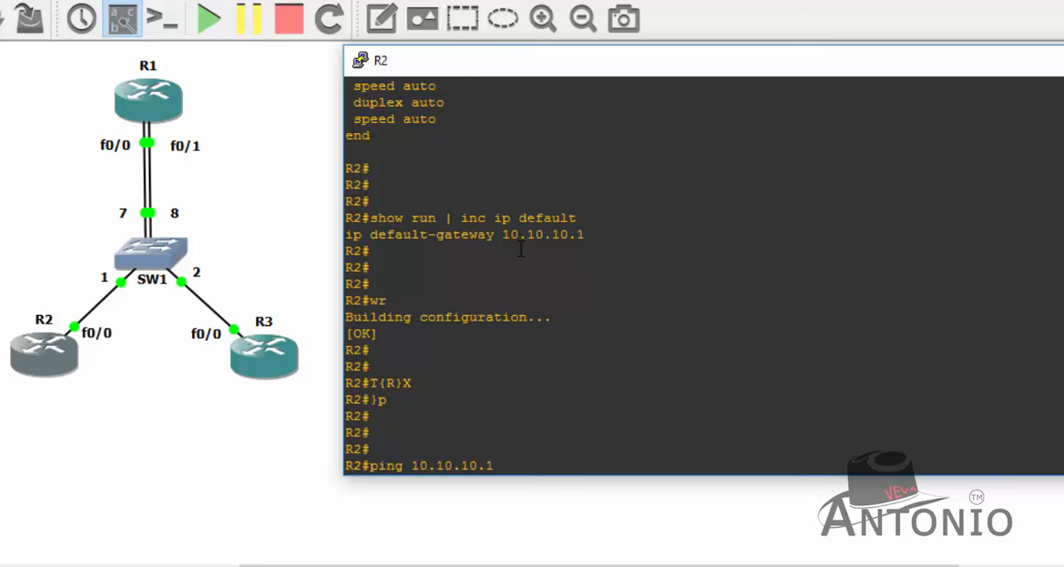
{"action": "key", "text": "Return"}
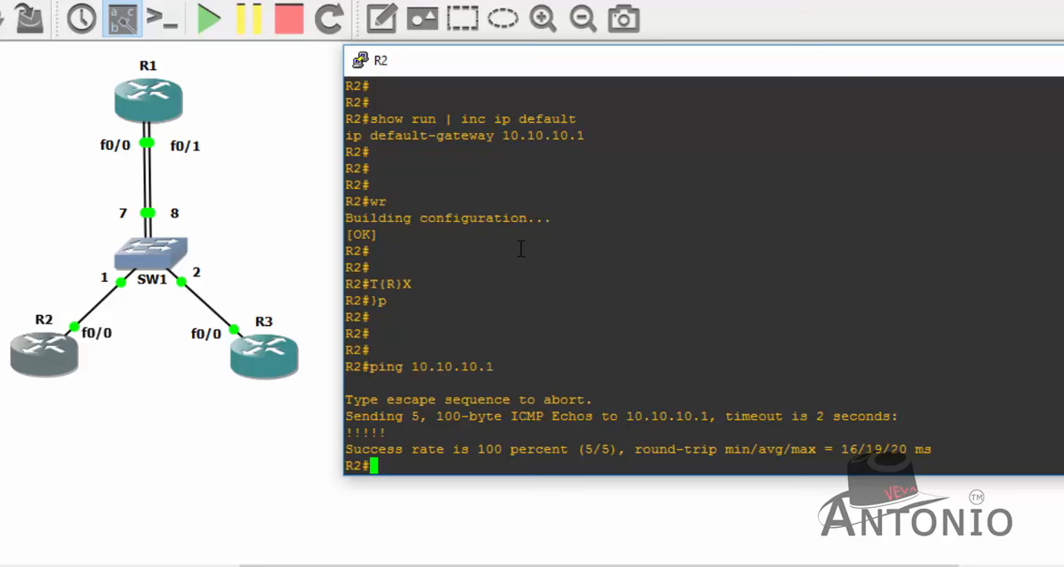
{"action": "type", "text": "ping 20.20.20.1"}
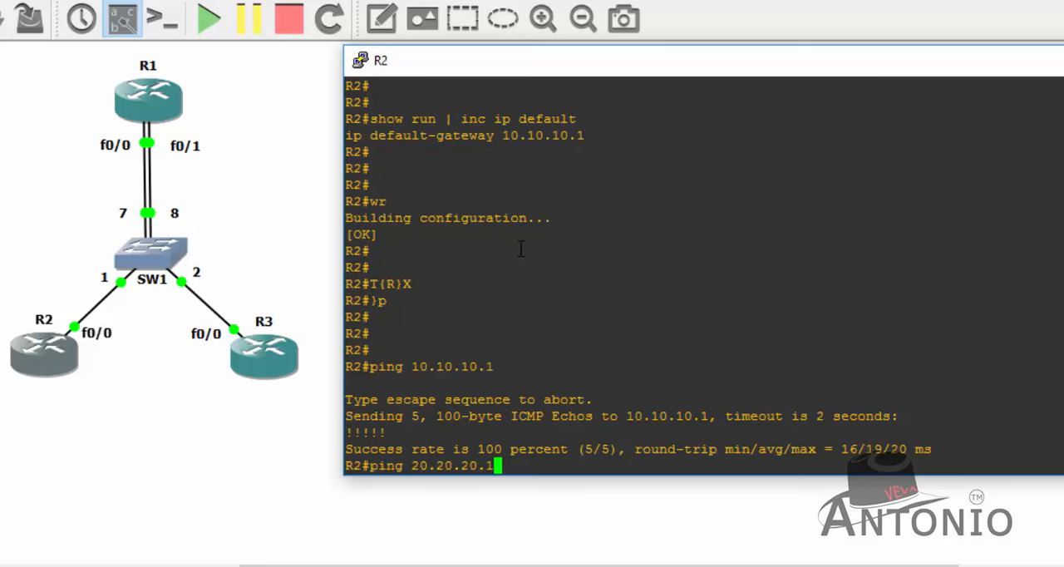
{"action": "key", "text": "Return"}
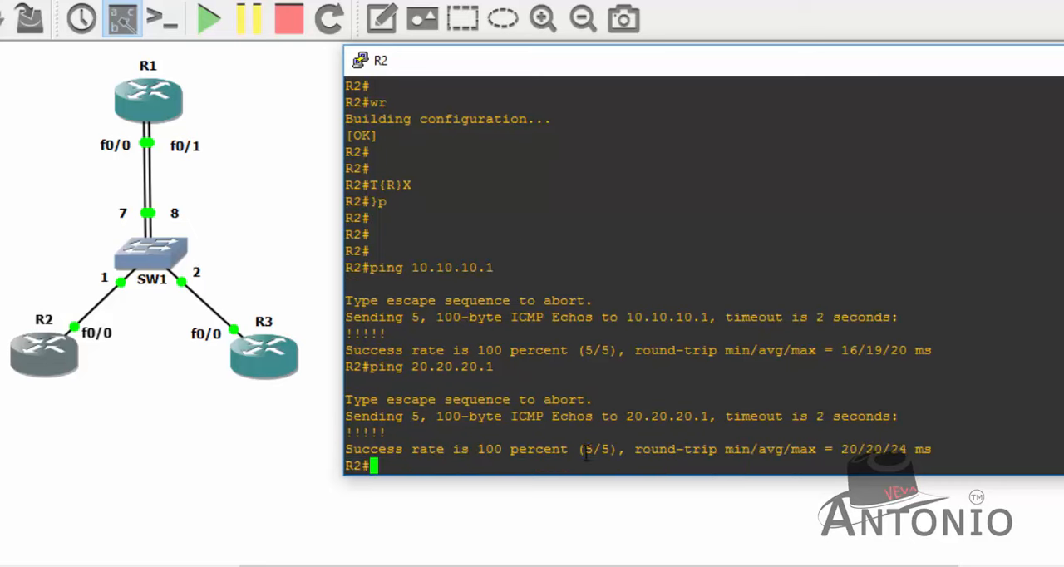
- From R2, ping R3's address 20.20.20.2 in the other VLAN
{"action": "type", "text": "ping "}
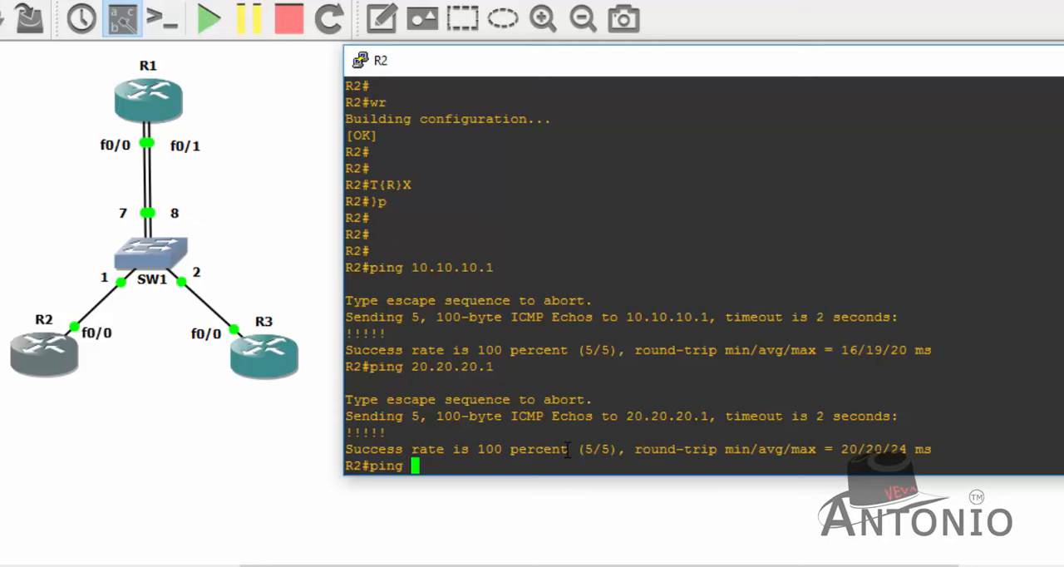
{"action": "type", "text": "20.20.20."}
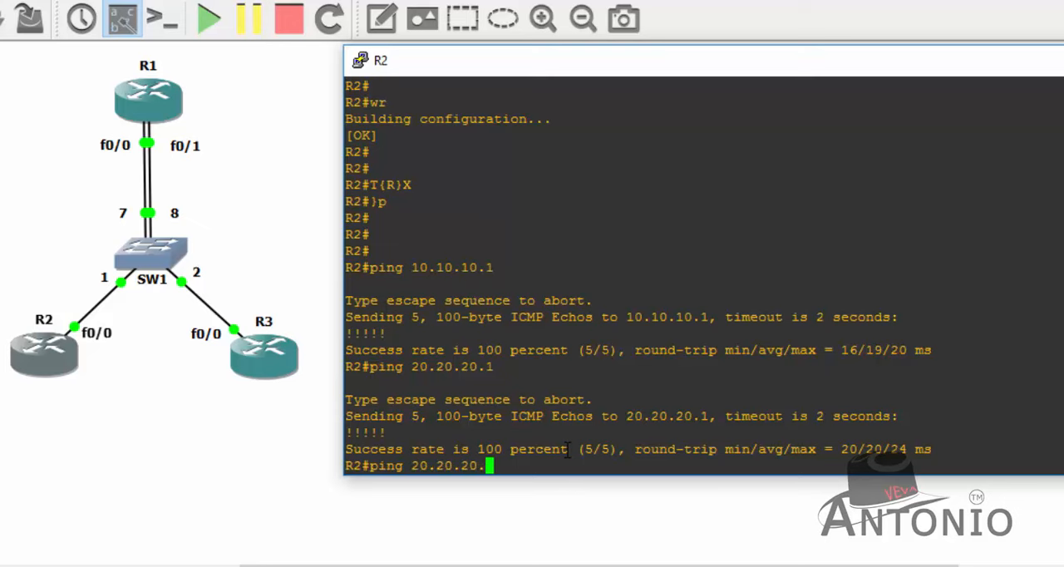
{"action": "type", "text": "2"}
{"action": "key", "text": "Return"}
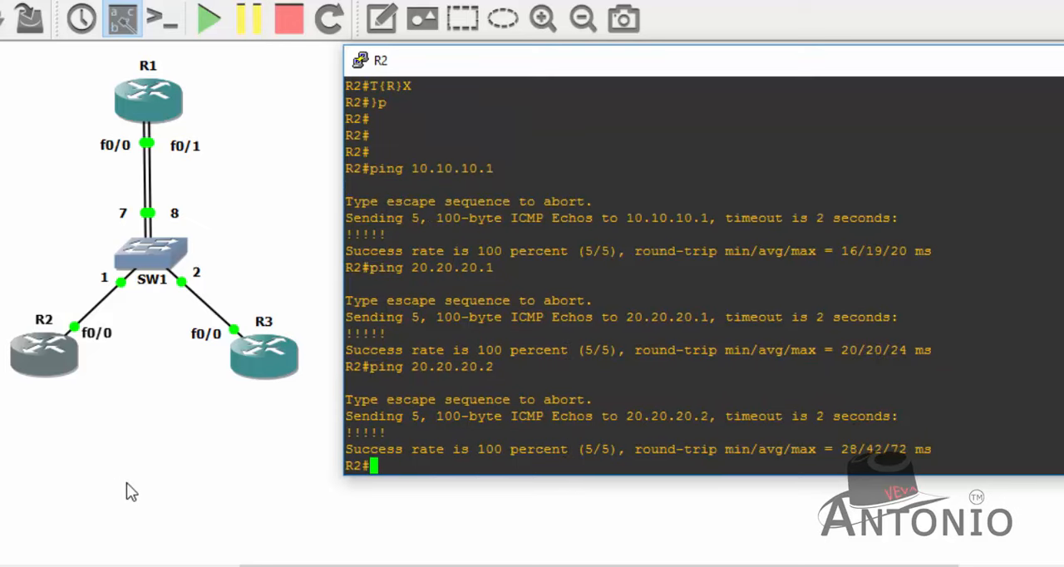
- Open R3's console, place its window beside the topology, and bring up the R3 prompt
{"action": "left_click", "coordinate": [191, 432]}
{"action": "left_click", "coordinate": [279, 354]}
{"action": "right_click", "coordinate": [276, 351]}
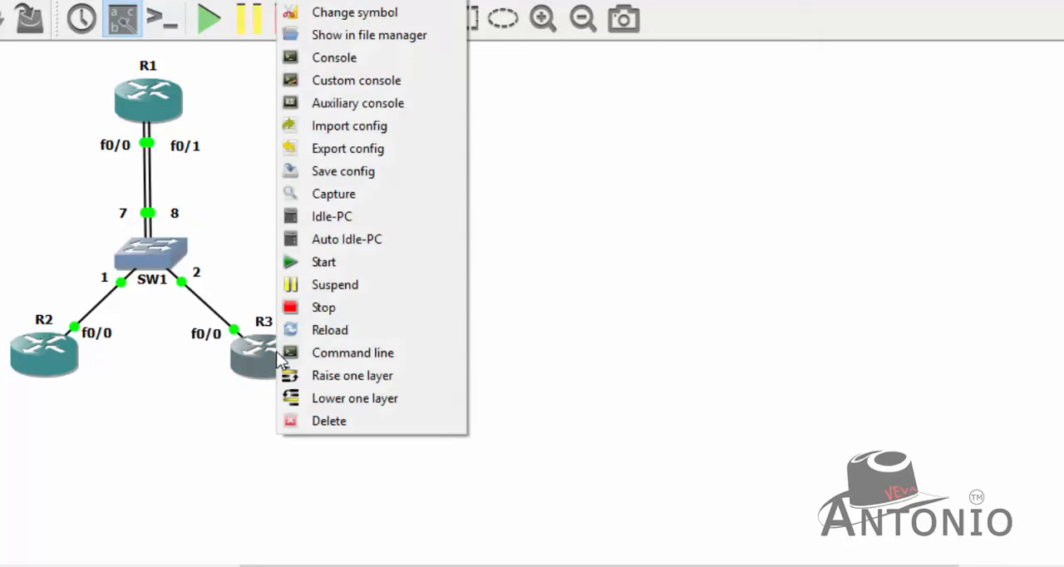
{"action": "left_click", "coordinate": [399, 57]}
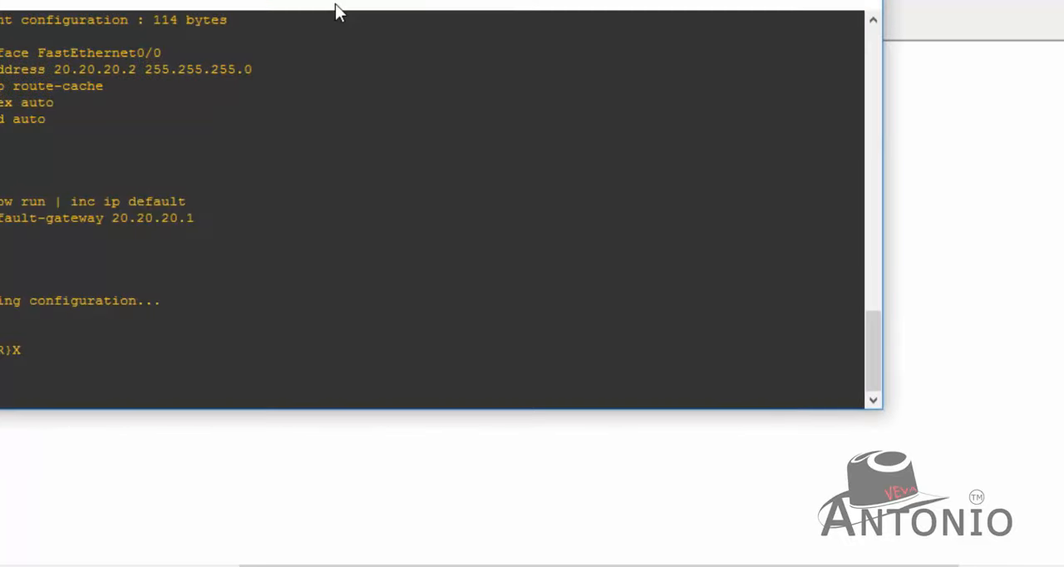
{"action": "left_click_drag", "start_coordinate": [351, 16], "coordinate": [738, 71]}
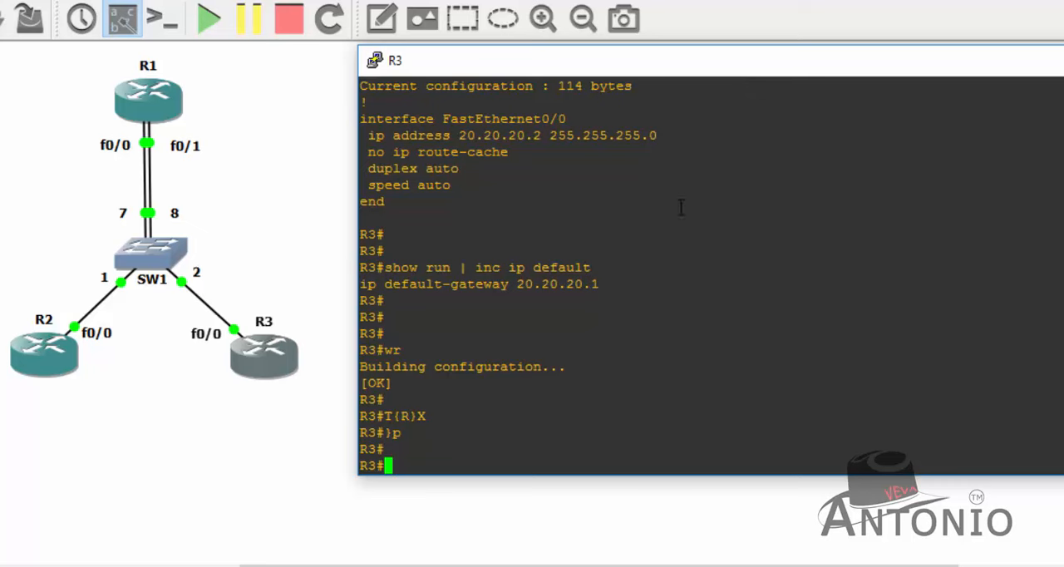
{"action": "key", "text": "Return"}
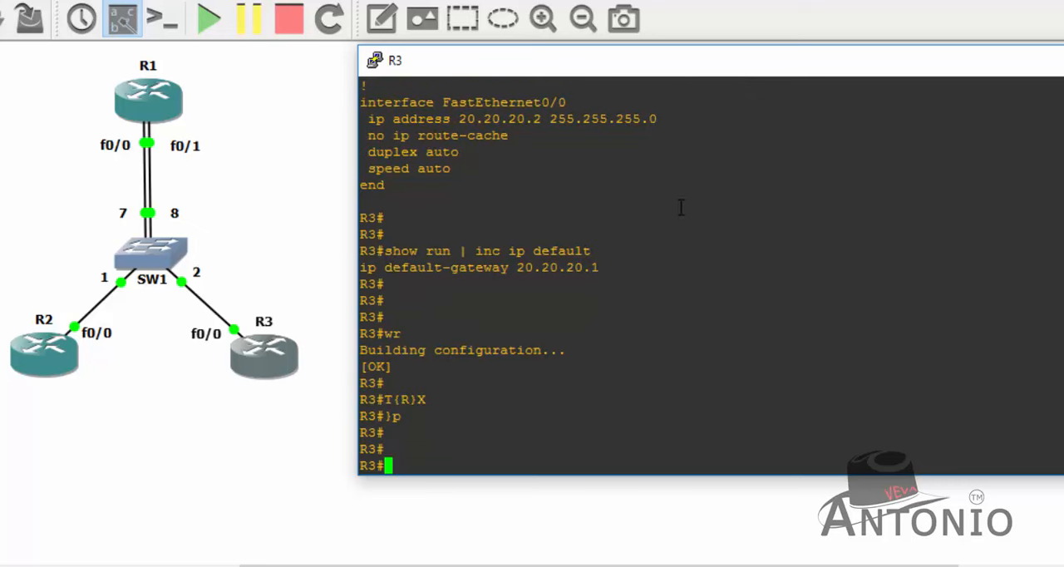
- From R3, ping R1's two interface addresses, 20.20.20.1 and 10.10.10.1
{"action": "type", "text": "ping 20.20.20.1"}
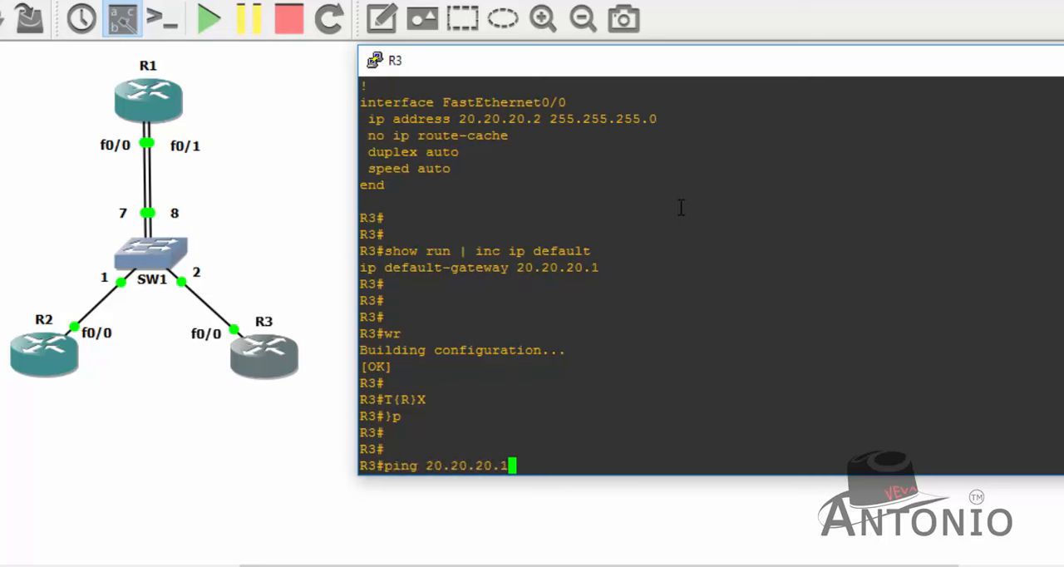
{"action": "key", "text": "Return"}
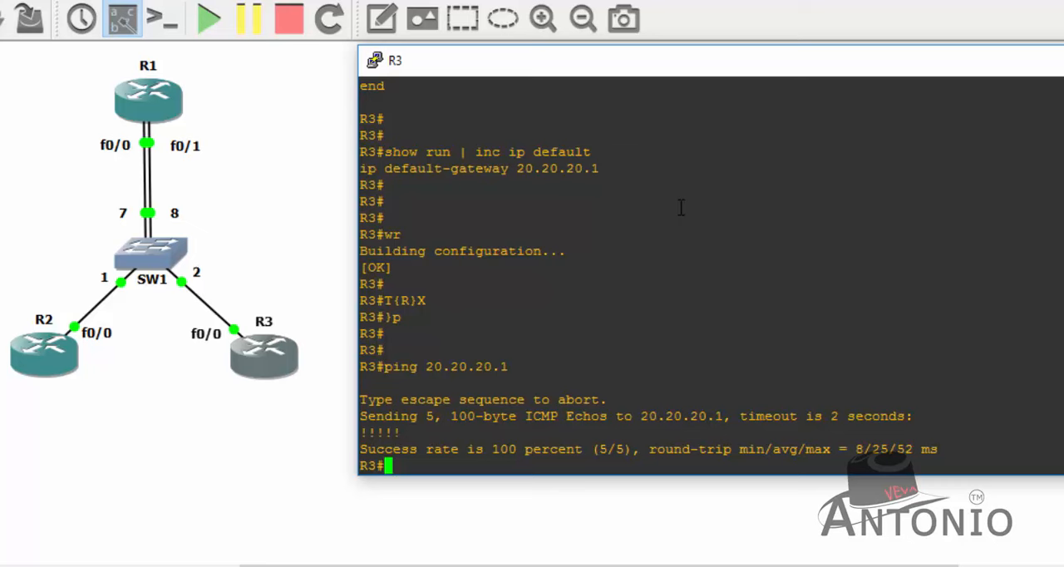
{"action": "type", "text": "ping 10.10.10.1"}
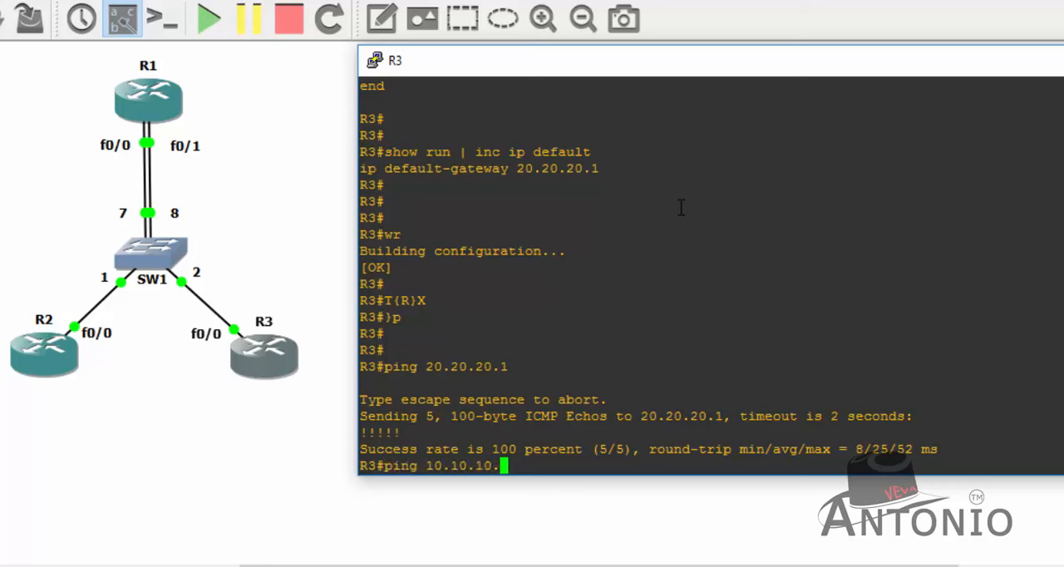
{"action": "key", "text": "Return"}
- From R3, ping R2's address 10.10.10.2 in the other VLAN
{"action": "key", "text": "Up"}
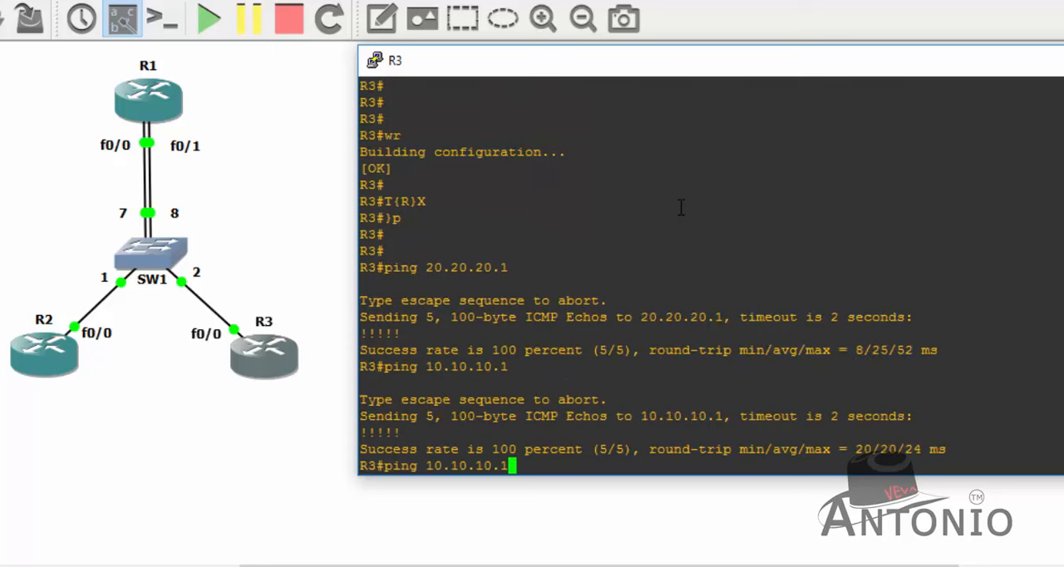
{"action": "key", "text": "BackSpace"}
{"action": "type", "text": "23"}
{"action": "key", "text": "BackSpace"}
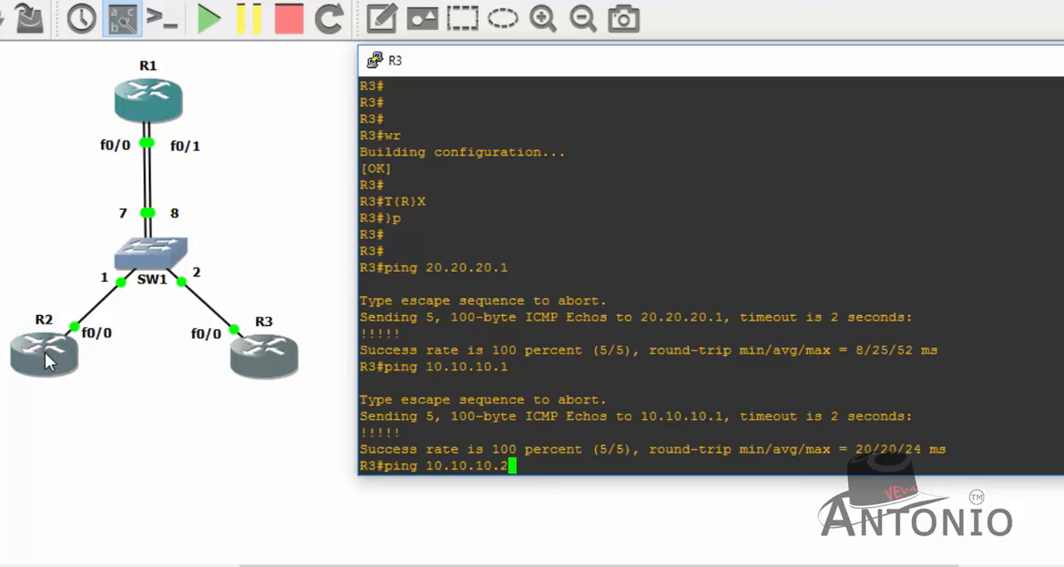
{"action": "key", "text": "Return"}
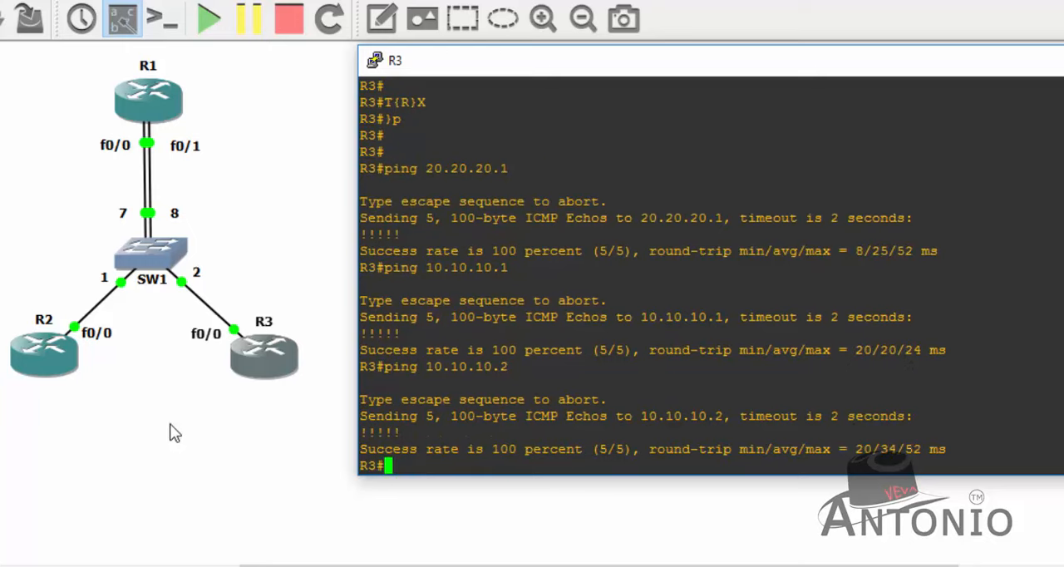